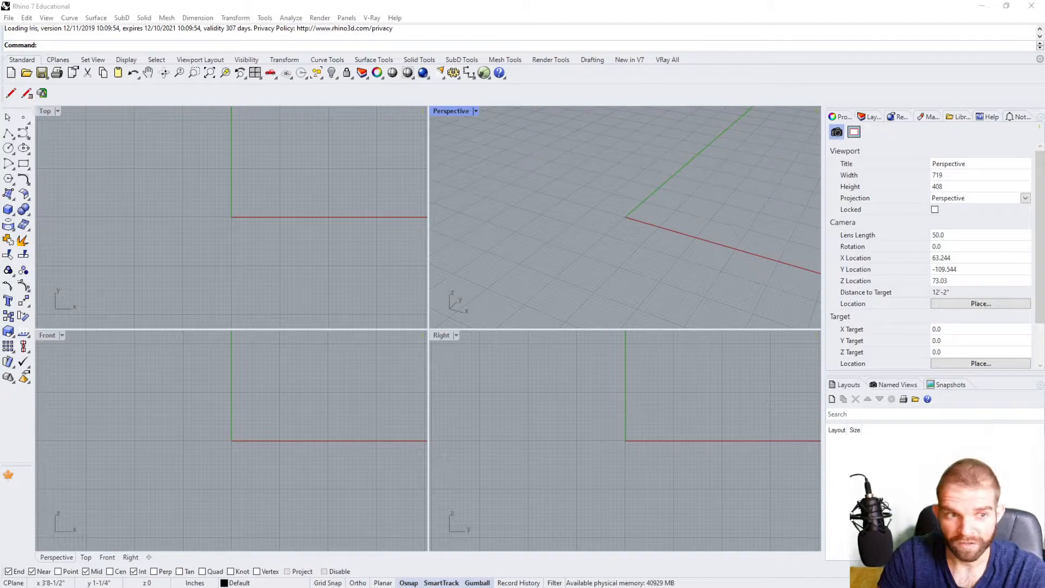
{"action": "left_click", "coordinate": [535, 165]}
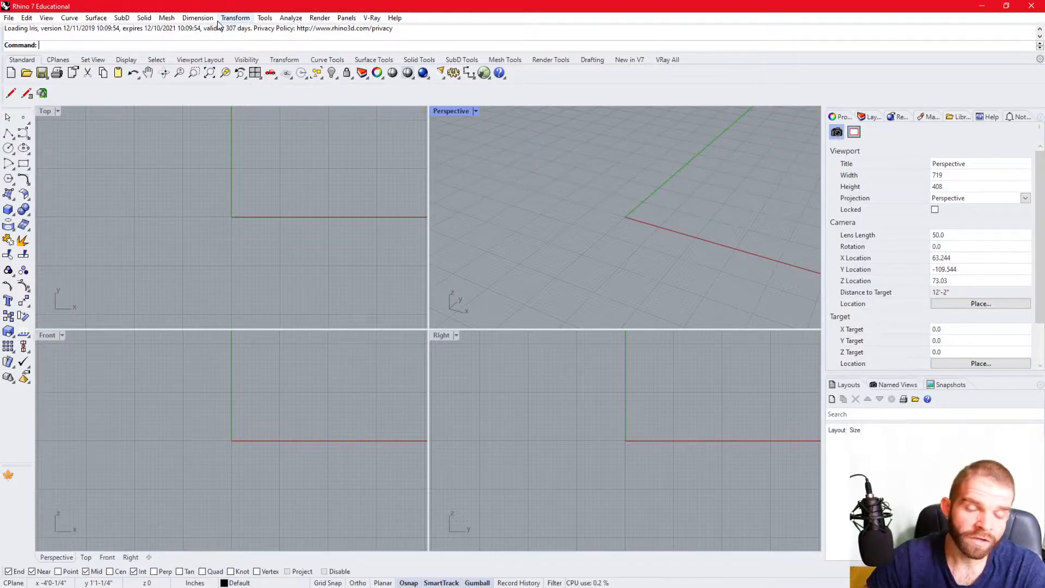
{"action": "left_click", "coordinate": [380, 20]}
{"action": "left_click", "coordinate": [374, 20]}
{"action": "left_click", "coordinate": [369, 20]}
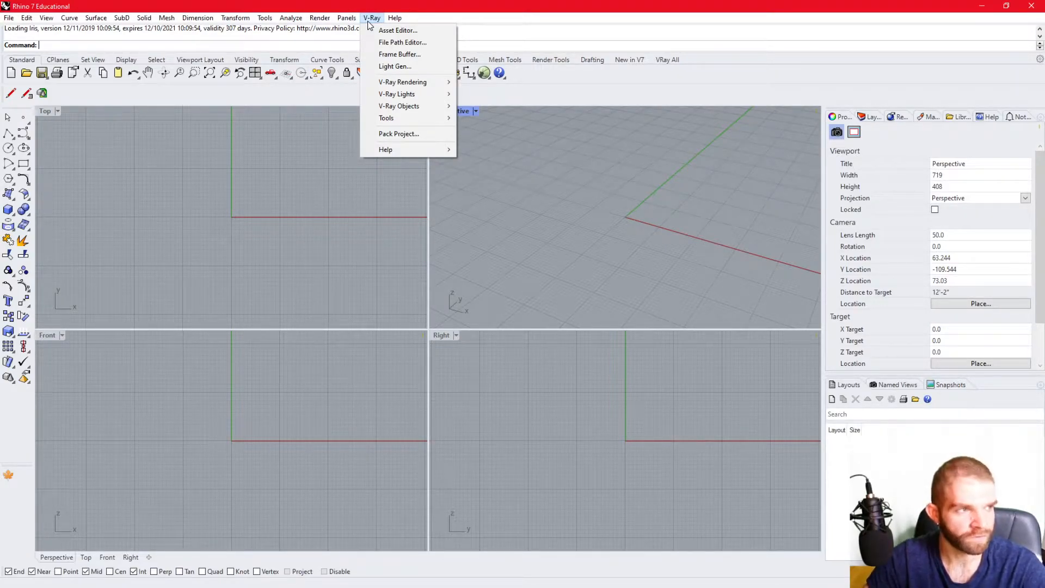
{"action": "left_click", "coordinate": [371, 19]}
{"action": "left_click", "coordinate": [370, 19]}
{"action": "mouse_move", "coordinate": [232, 21]}
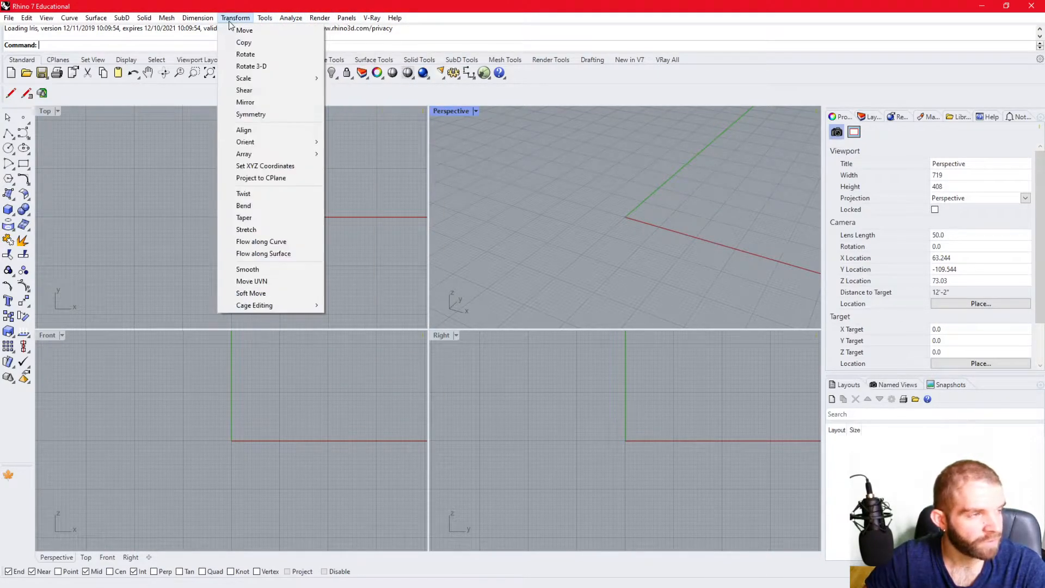
{"action": "left_click", "coordinate": [130, 20]}
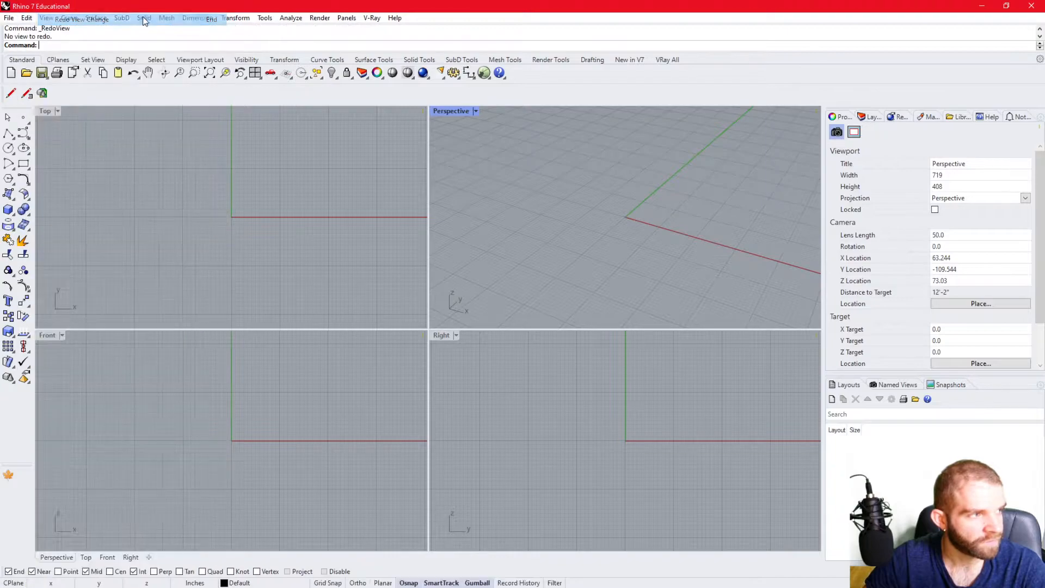
{"action": "left_click", "coordinate": [371, 20]}
{"action": "left_click", "coordinate": [459, 10]}
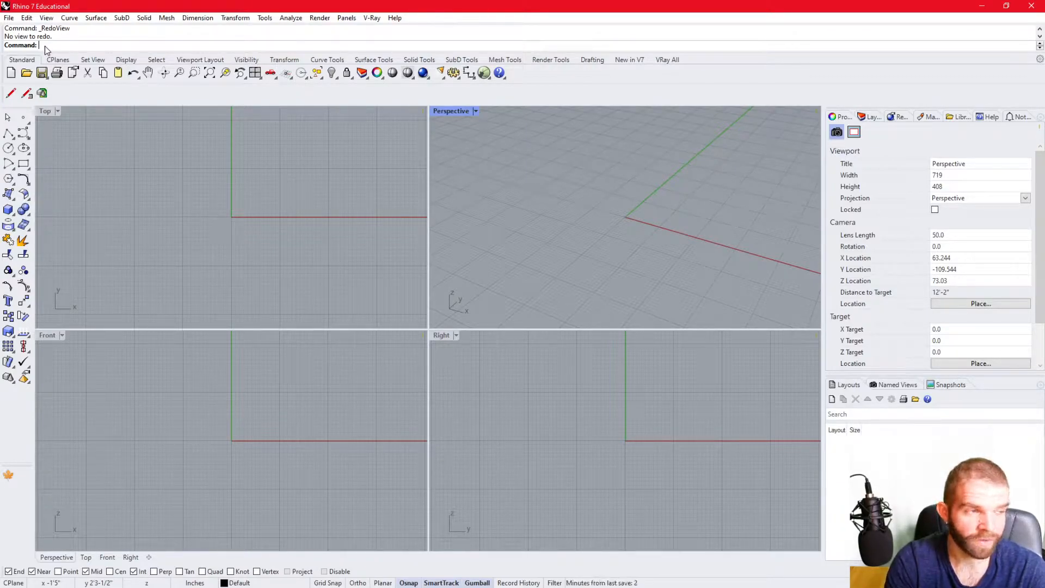
{"action": "type", "text": "Box"}
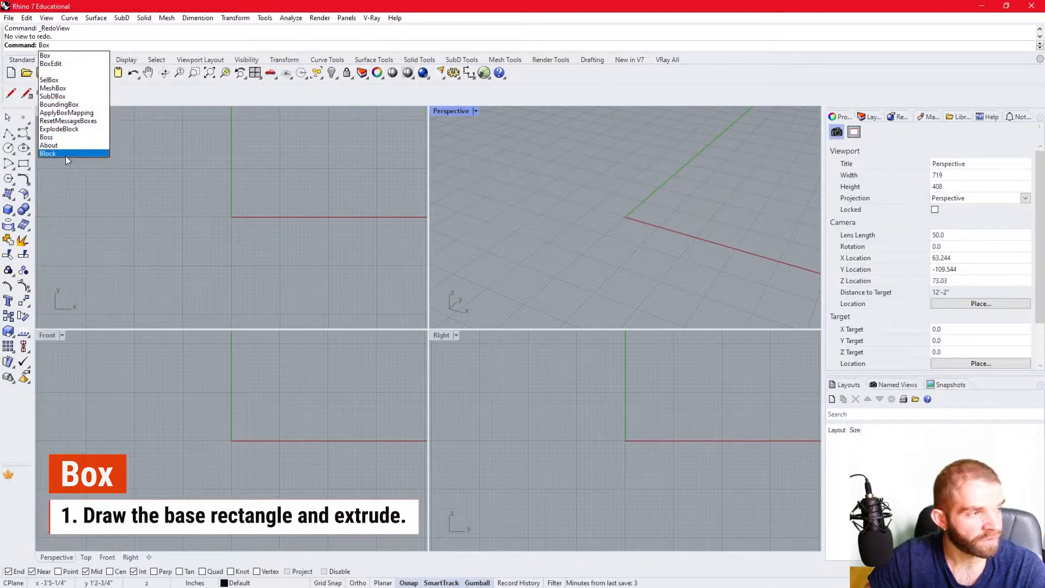
{"action": "key", "text": "Return"}
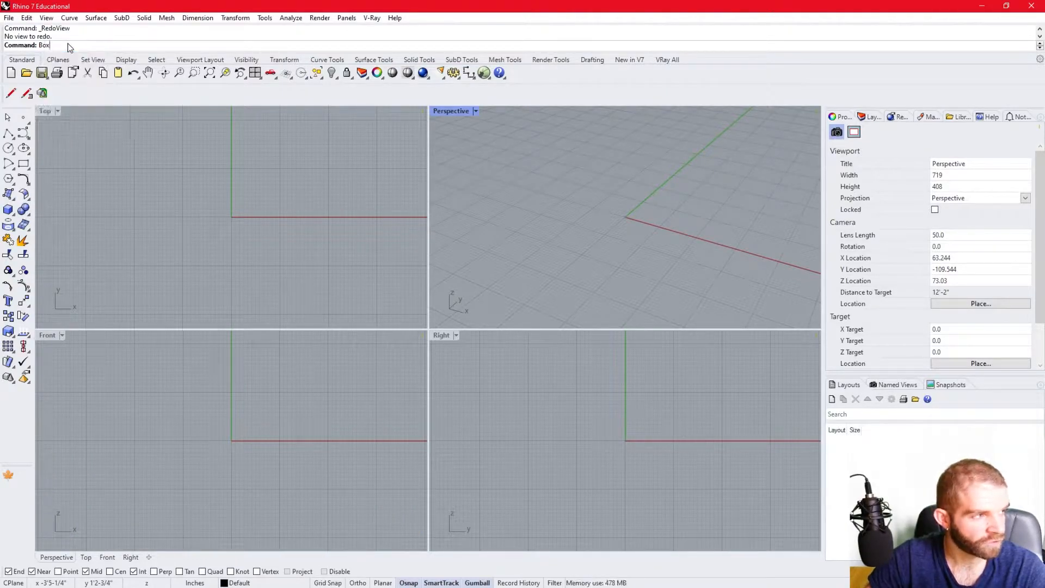
{"action": "key", "text": "Escape"}
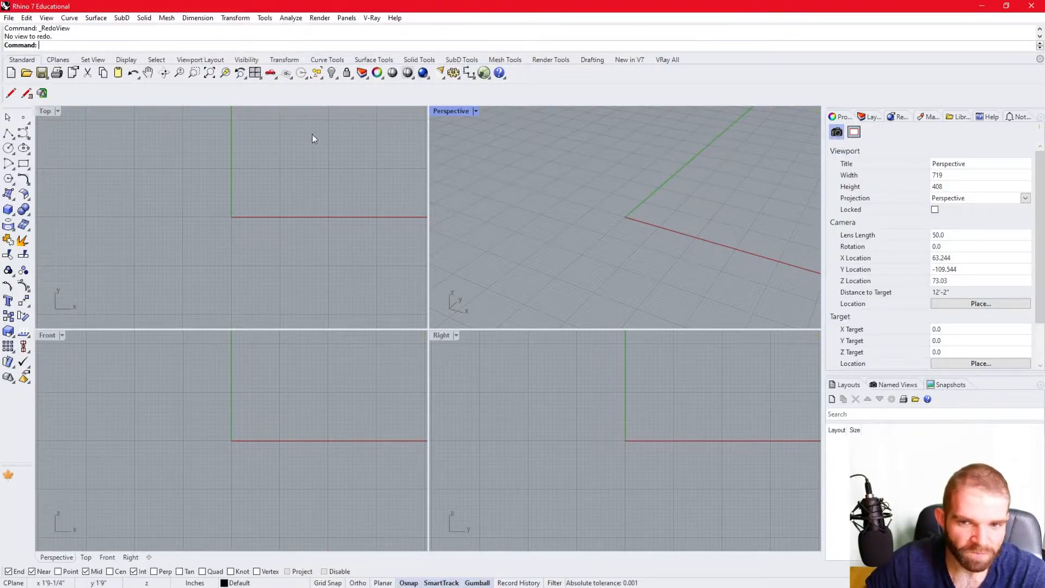
{"action": "type", "text": "Line"}
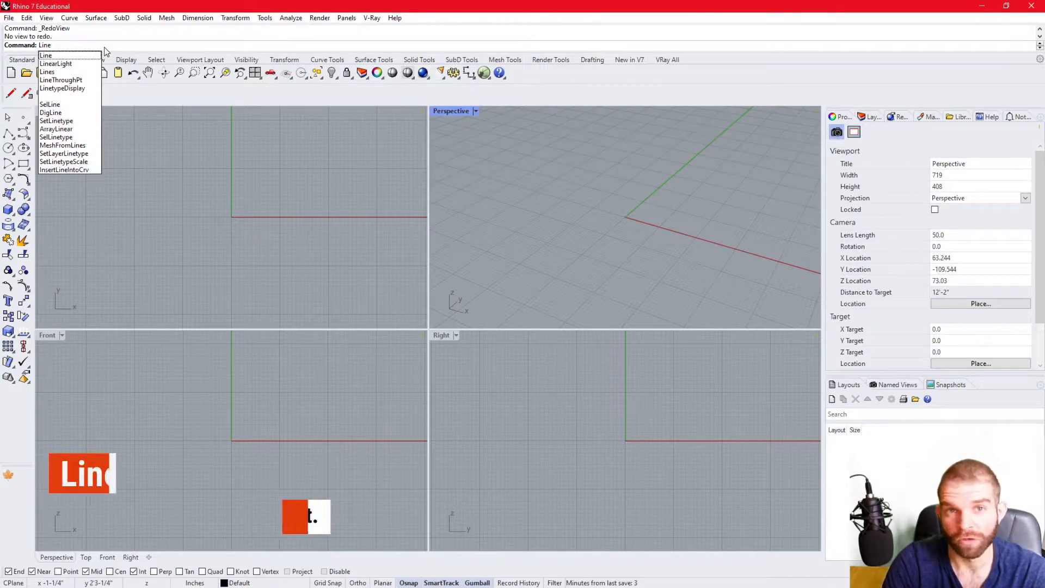
{"action": "key", "text": "Return"}
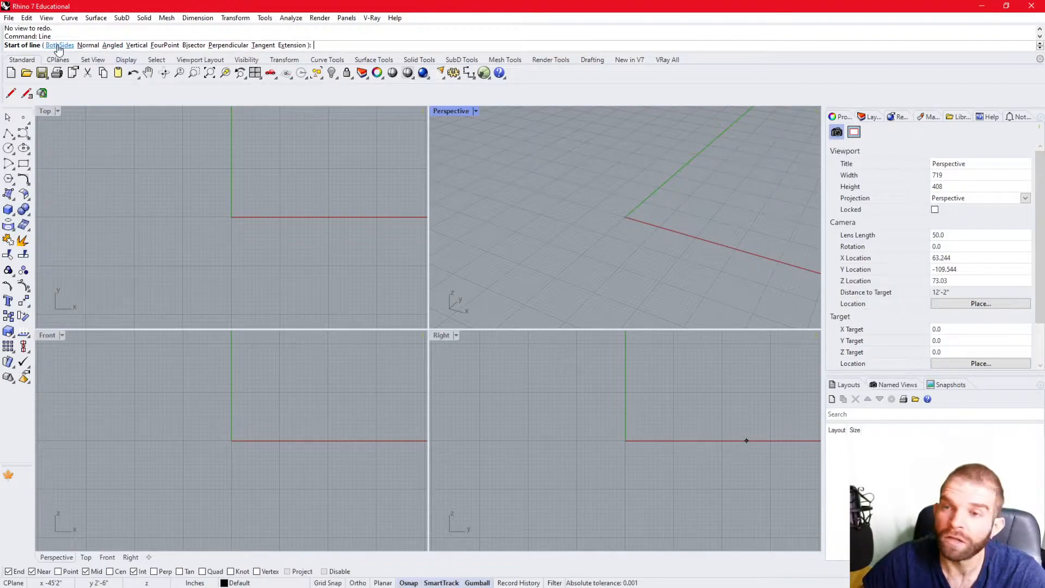
{"action": "left_click", "coordinate": [136, 45]}
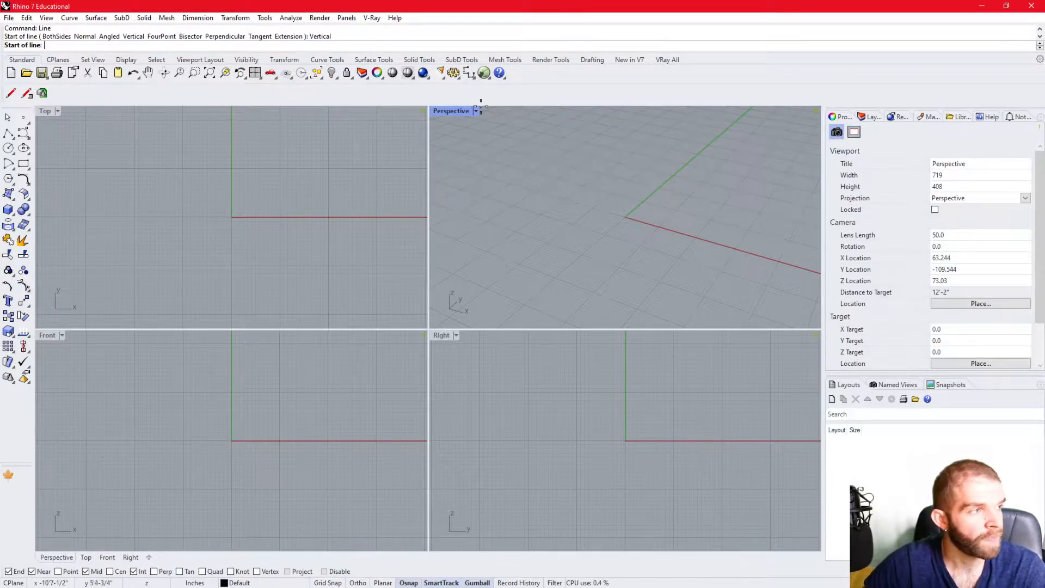
{"action": "key", "text": "Escape"}
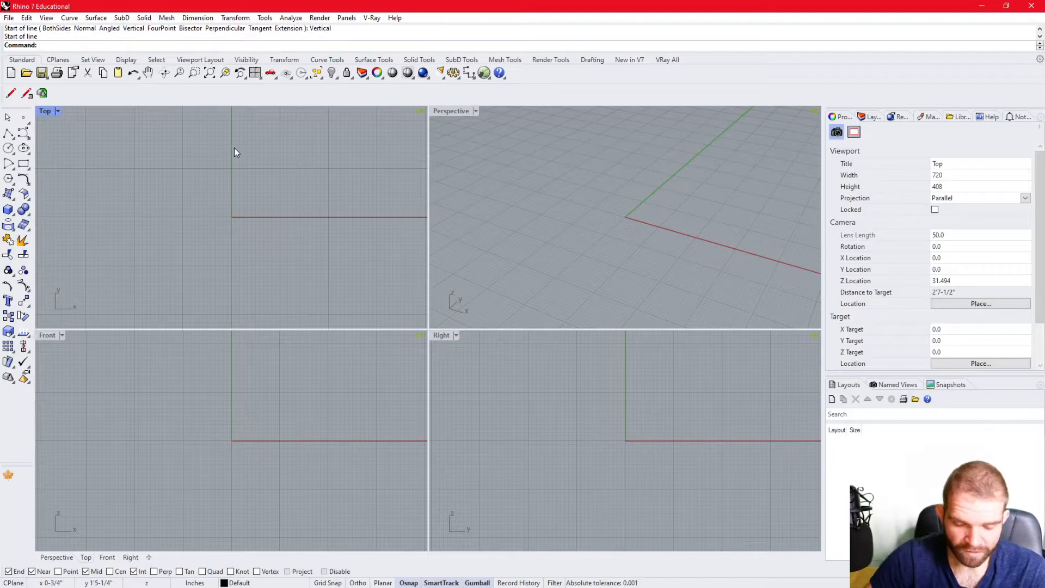
- Draw a 10-inch vertical line rising from a point on the ground plane near the origin, on its negative X side
{"action": "type", "text": "Line"}
{"action": "key", "text": "Return"}
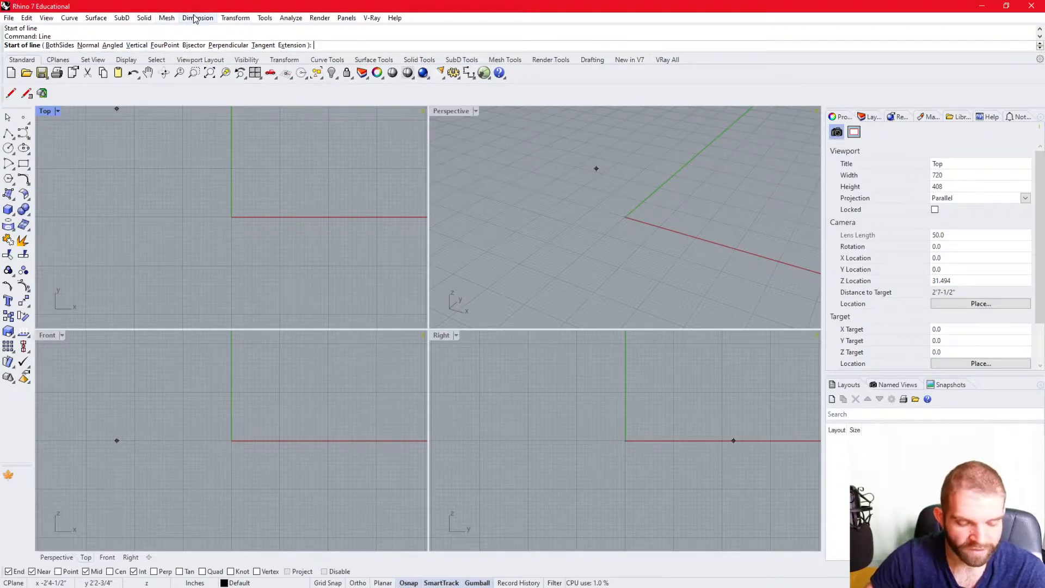
{"action": "type", "text": "v"}
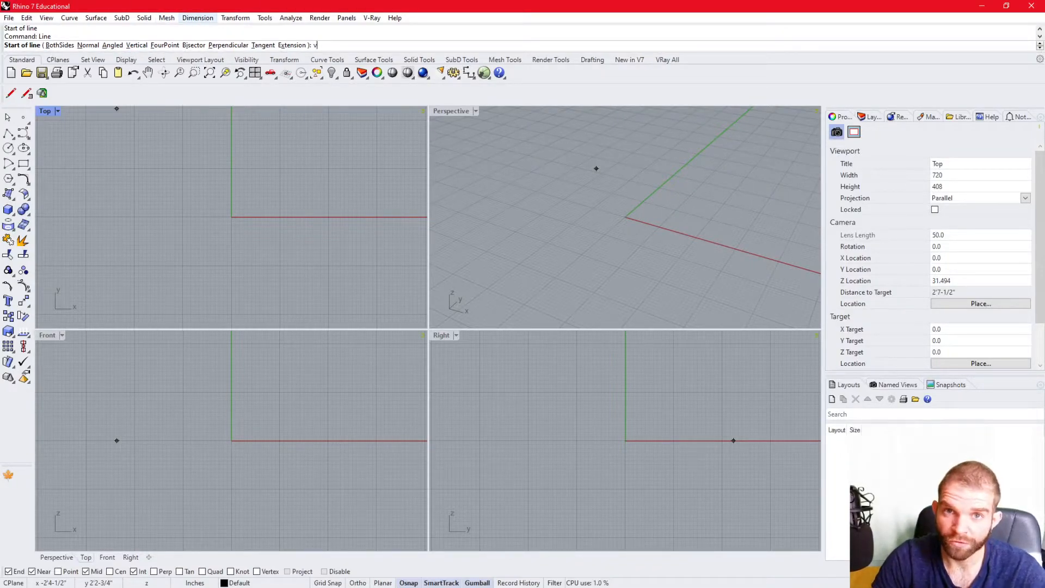
{"action": "key", "text": "Return"}
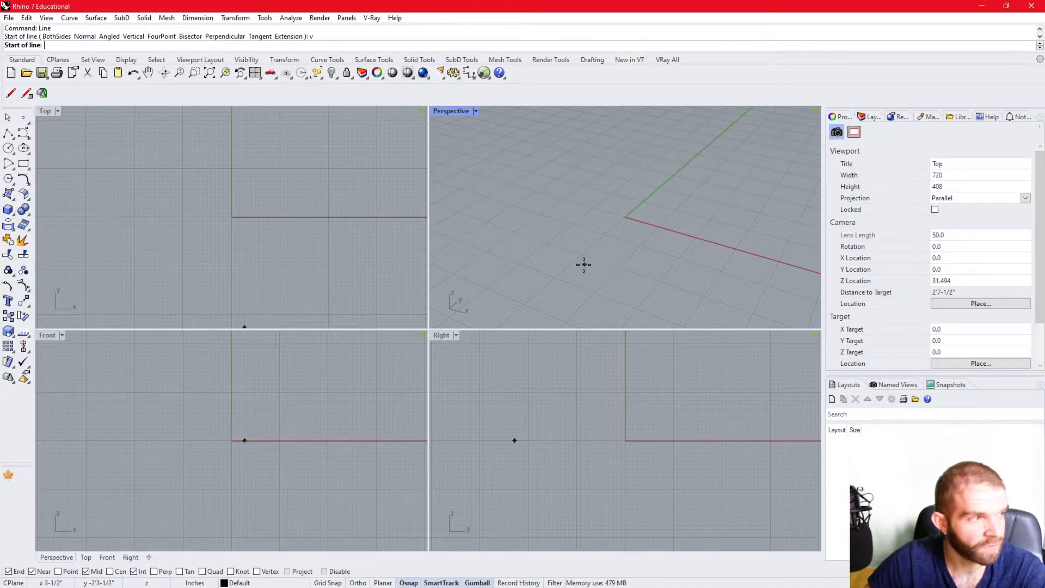
{"action": "right_click_drag", "start_coordinate": [572, 270], "coordinate": [597, 230]}
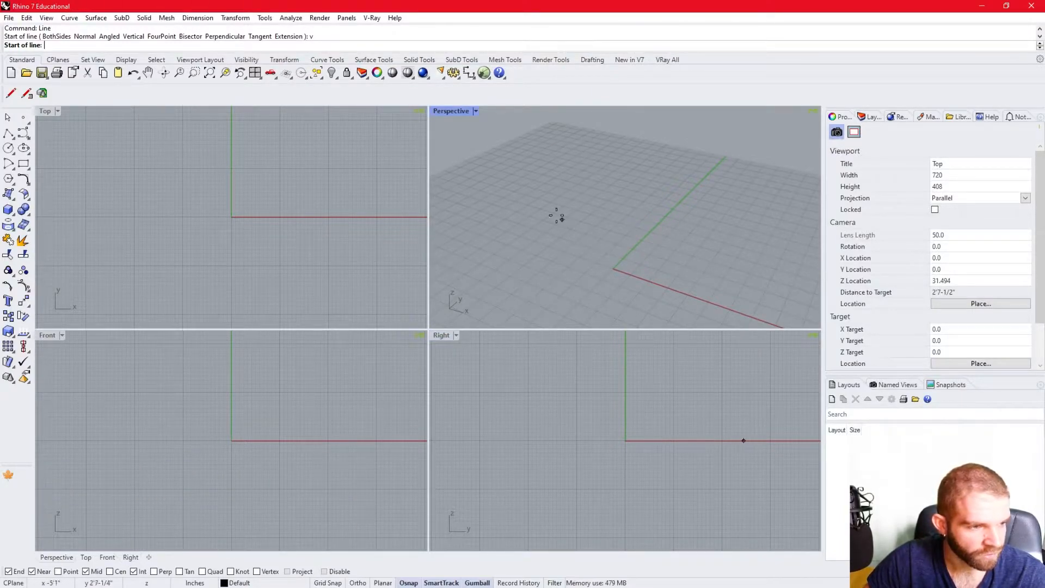
{"action": "left_click", "coordinate": [605, 259]}
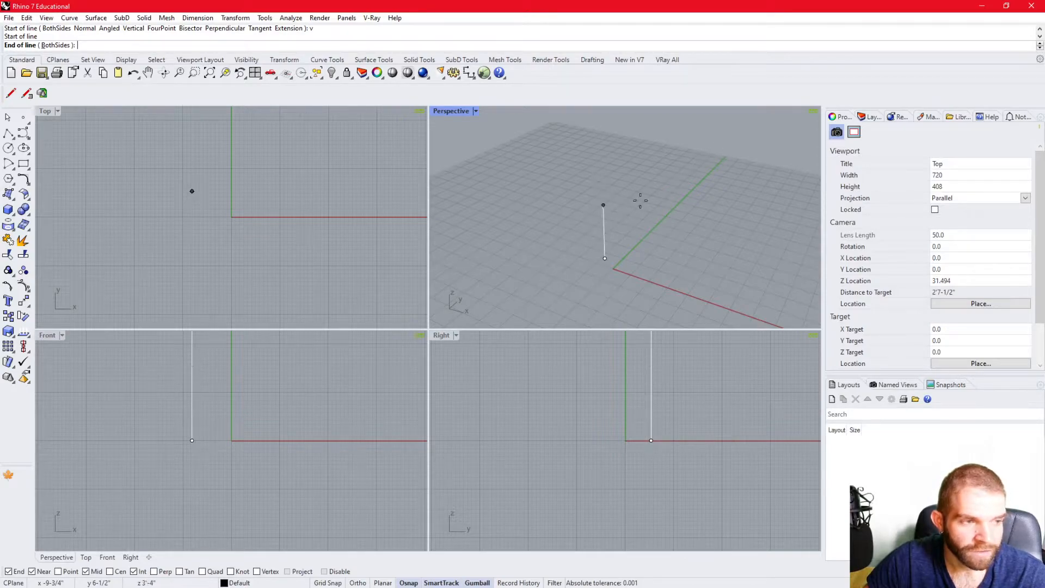
{"action": "scroll", "coordinate": [625, 239], "scroll_direction": "down", "scroll_amount": 5}
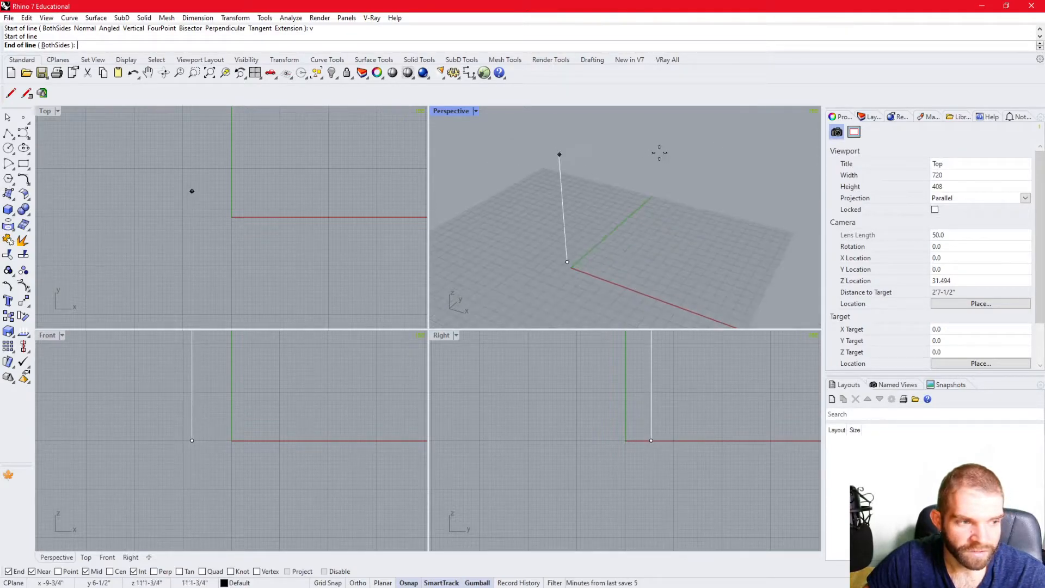
{"action": "scroll", "coordinate": [609, 214], "scroll_direction": "up", "scroll_amount": 3}
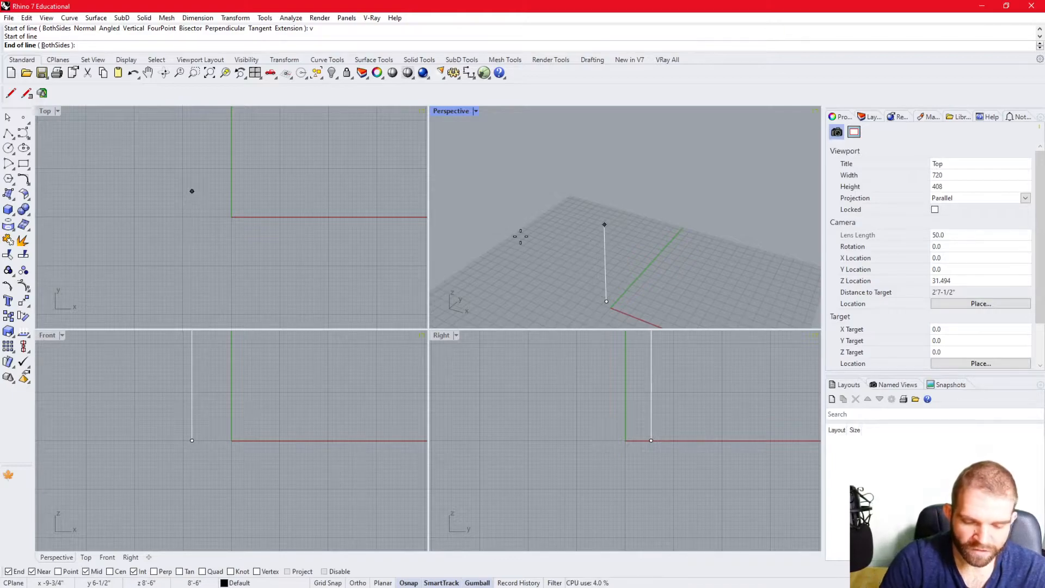
{"action": "type", "text": "10"}
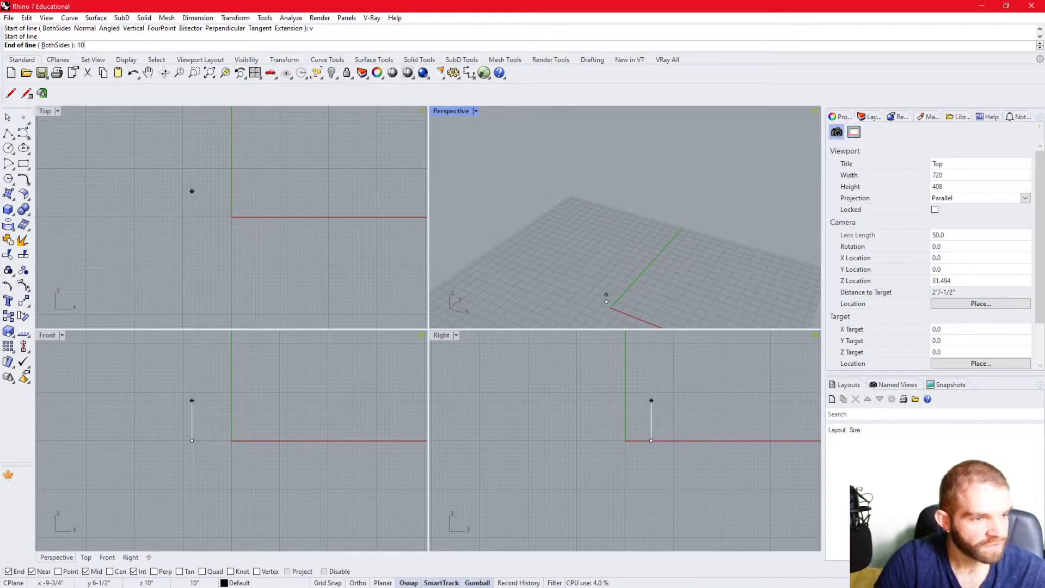
{"action": "key", "text": "Return"}
{"action": "scroll", "coordinate": [577, 229], "scroll_direction": "up", "scroll_amount": 5}
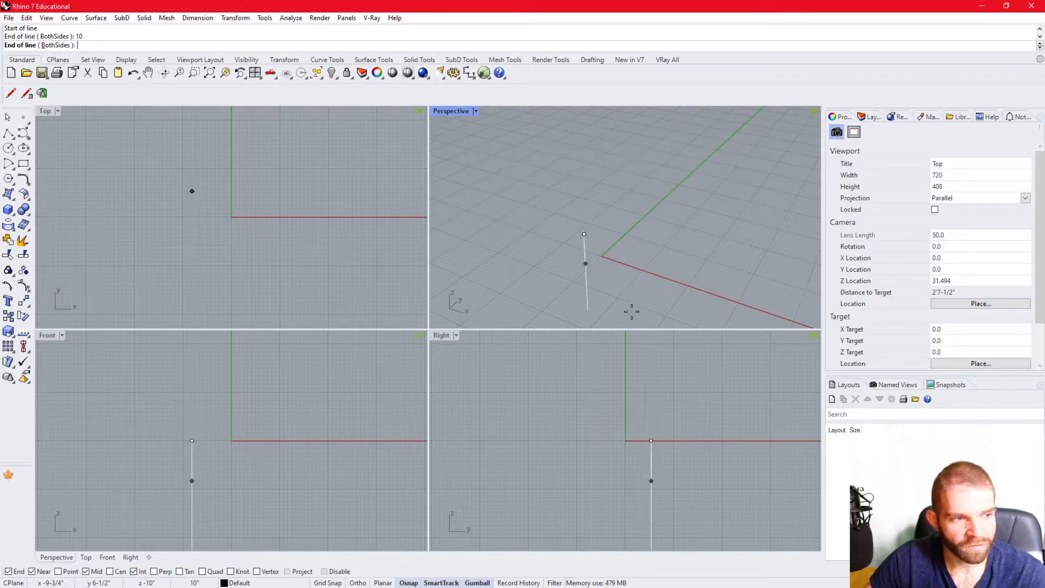
{"action": "left_click", "coordinate": [665, 171]}
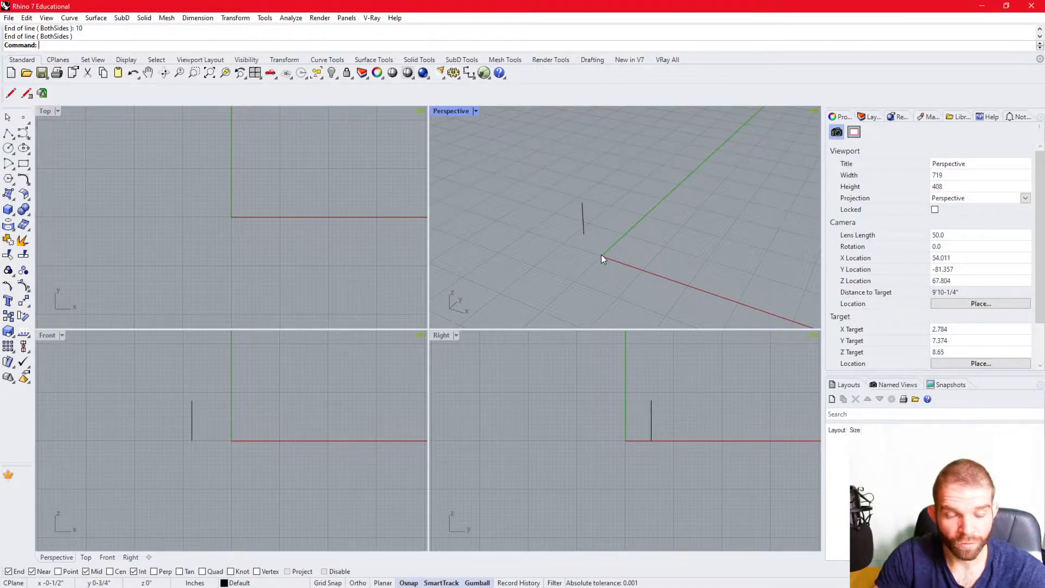
- Draw a line from the origin to a point on the ground plane tracked along X from the vertical line's base
{"action": "key", "text": "Return"}
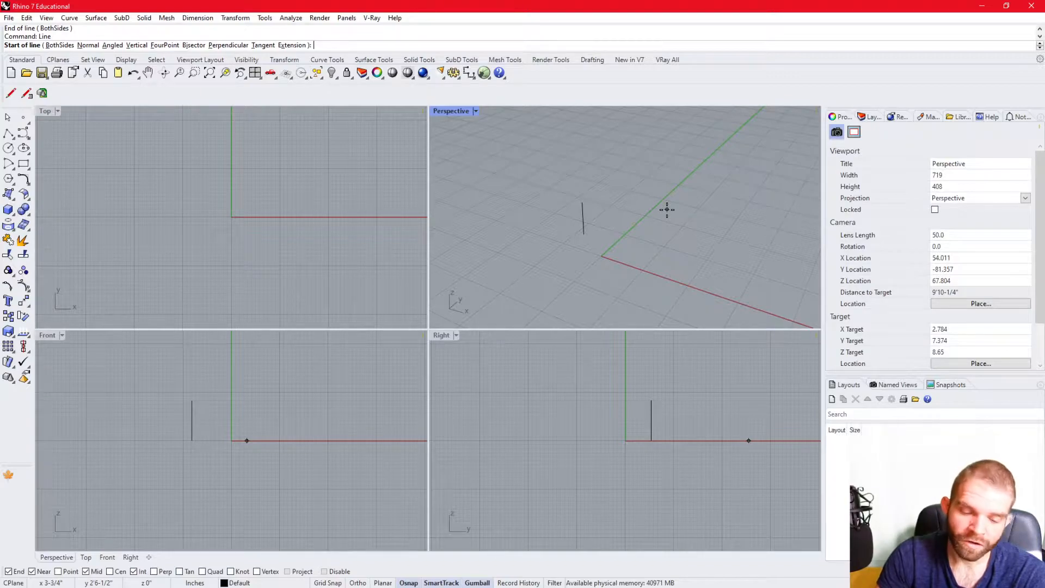
{"action": "type", "text": "0"}
{"action": "key", "text": "Return"}
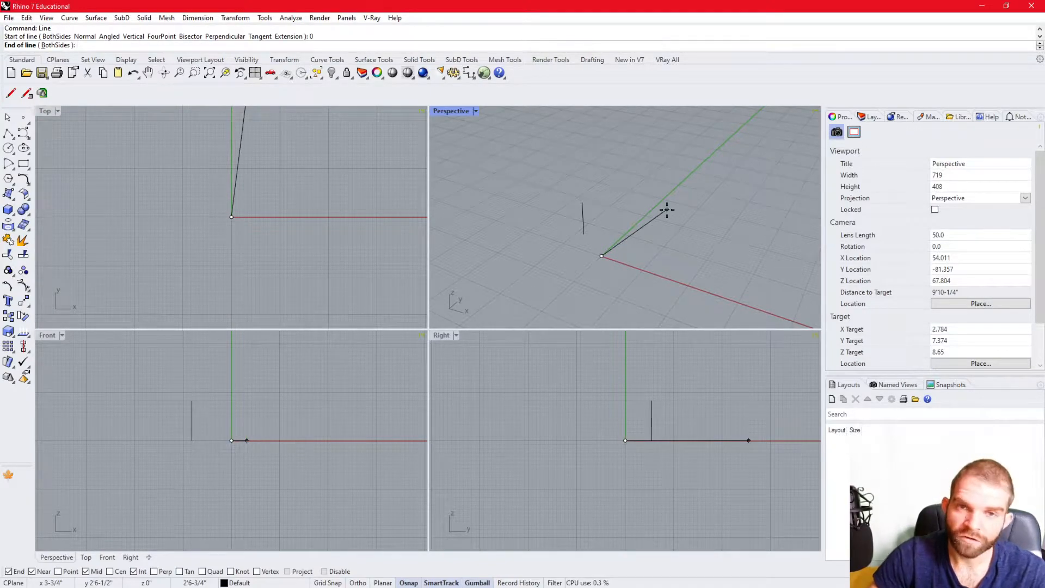
{"action": "scroll", "coordinate": [577, 207], "scroll_direction": "down", "scroll_amount": 5}
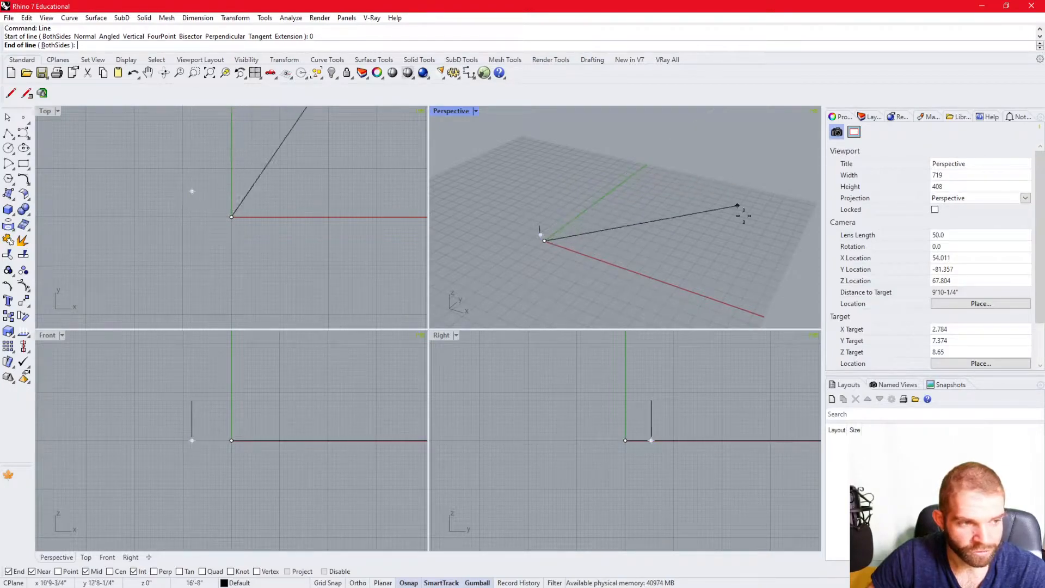
{"action": "scroll", "coordinate": [547, 234], "scroll_direction": "up", "scroll_amount": 1}
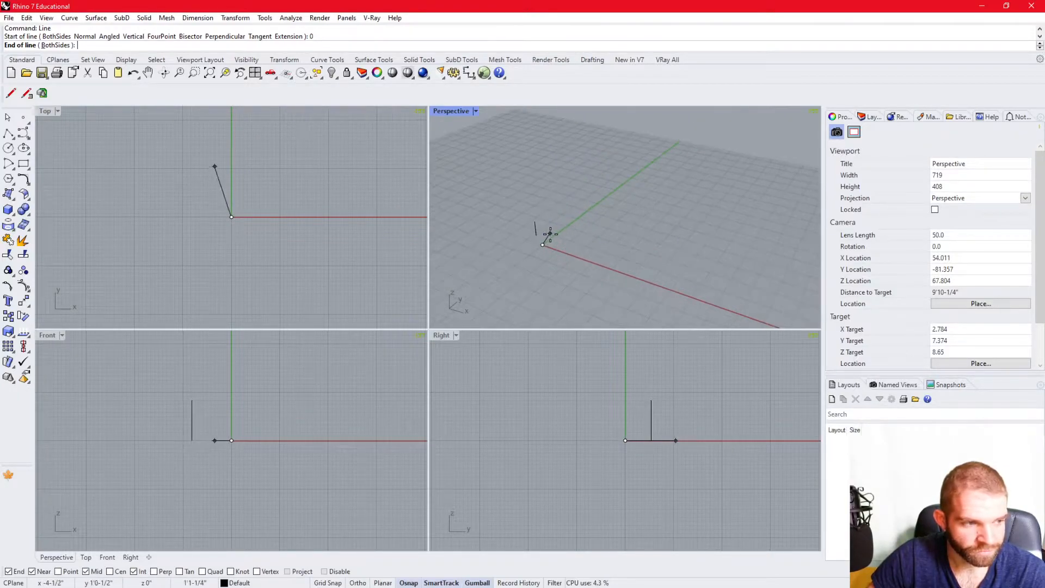
{"action": "scroll", "coordinate": [525, 241], "scroll_direction": "up", "scroll_amount": 2}
{"action": "scroll", "coordinate": [527, 246], "scroll_direction": "up", "scroll_amount": 2}
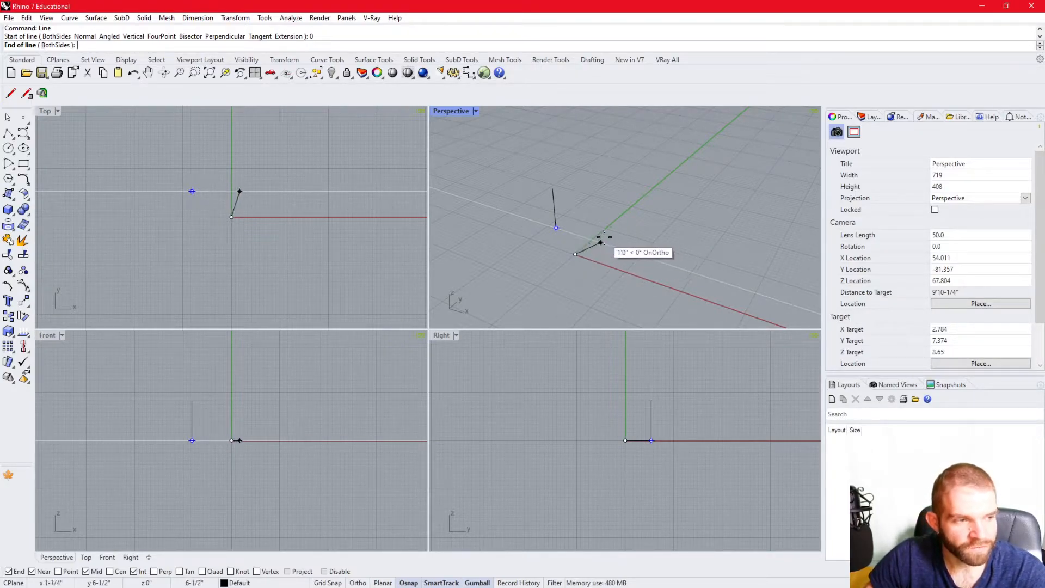
{"action": "left_click", "coordinate": [683, 269]}
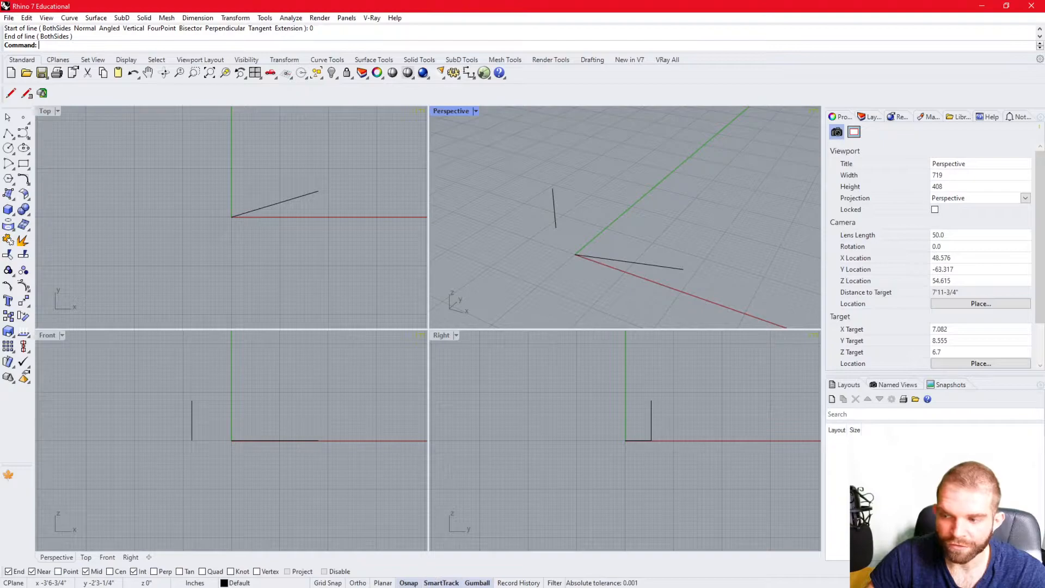
- Turn off SmartTrack
{"action": "left_click", "coordinate": [438, 584]}
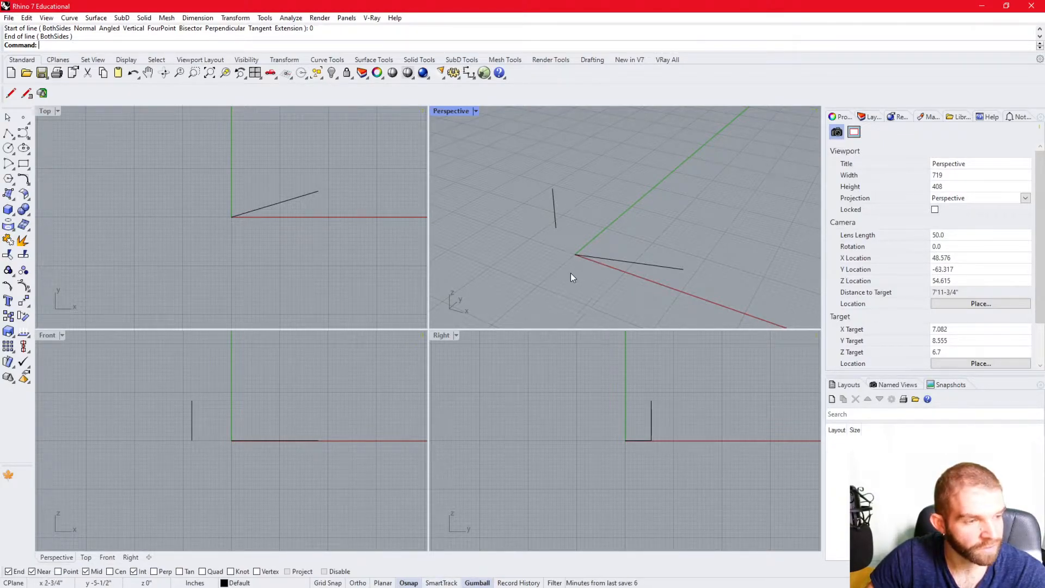
{"action": "left_click", "coordinate": [8, 133]}
{"action": "left_click", "coordinate": [683, 269]}
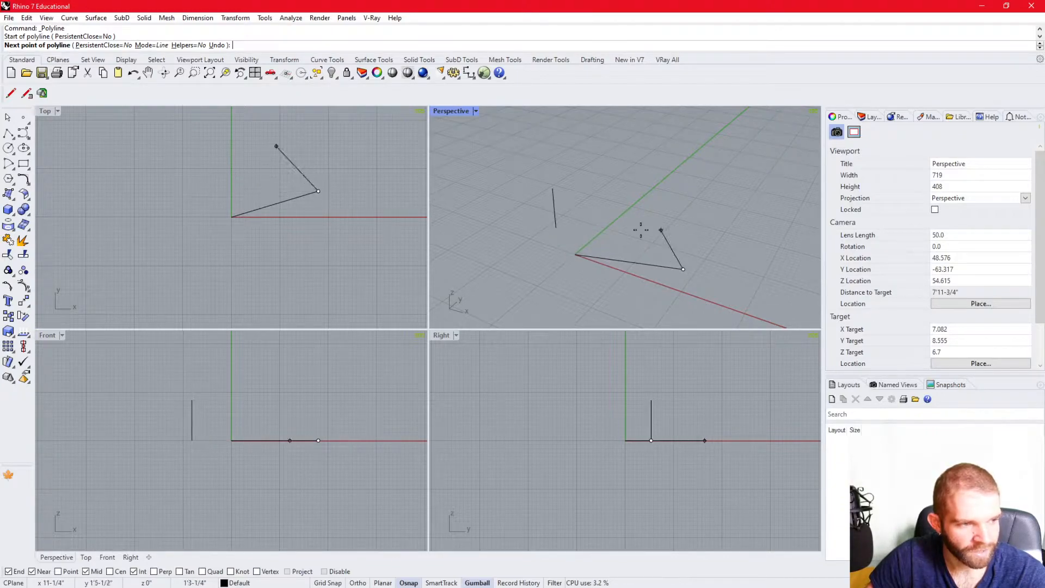
{"action": "key", "text": "Escape"}
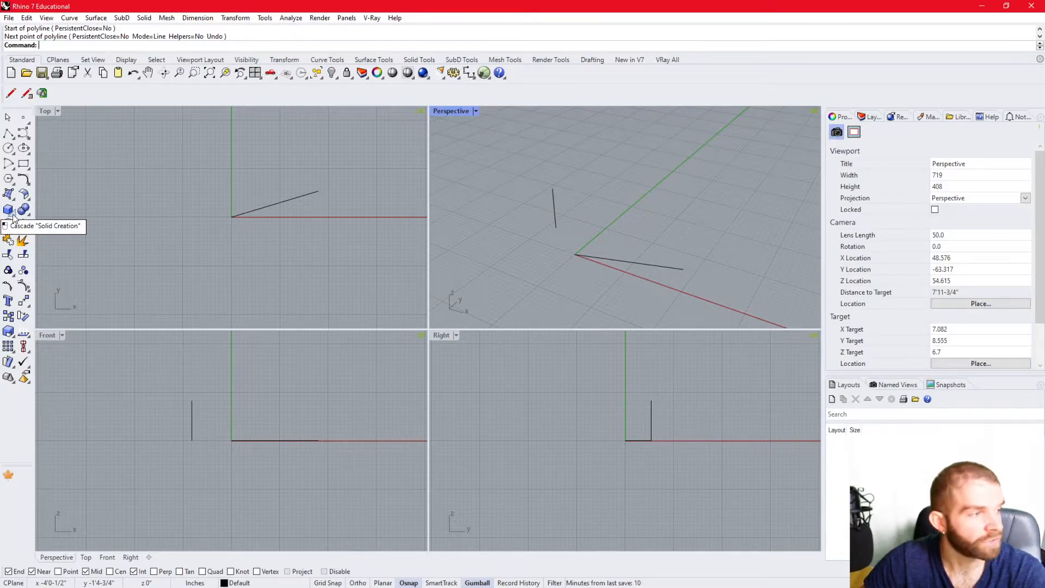
- Start a solid cylinder centred on the Y axis, defining its base by a diameter of about 3'8-1/2"
{"action": "left_click", "coordinate": [14, 217]}
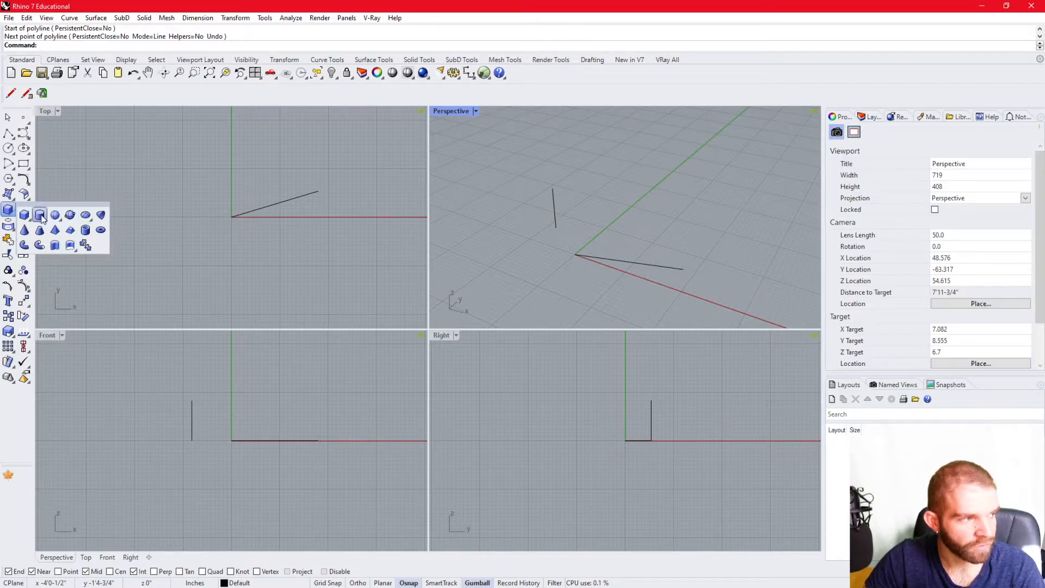
{"action": "left_click", "coordinate": [39, 216]}
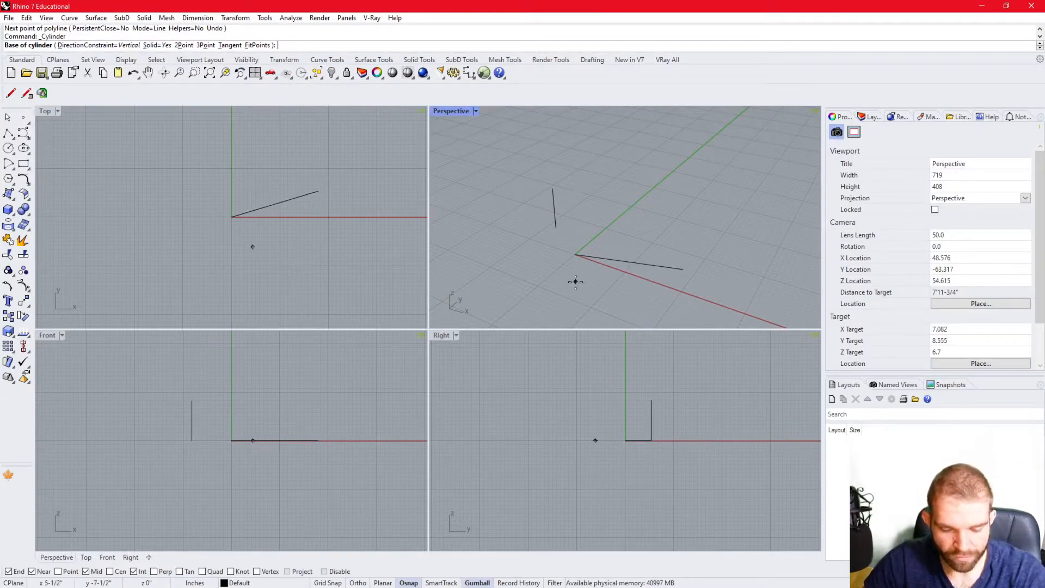
{"action": "right_click_drag", "start_coordinate": [625, 224], "coordinate": [625, 226]}
{"action": "left_click", "coordinate": [645, 201]}
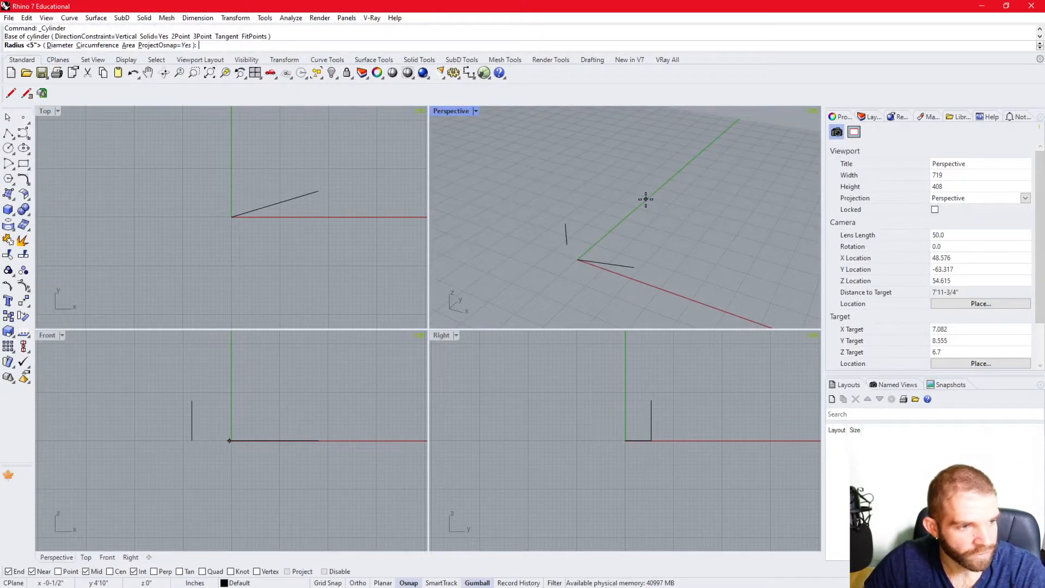
{"action": "scroll", "coordinate": [562, 238], "scroll_direction": "down", "scroll_amount": 7}
{"action": "scroll", "coordinate": [599, 213], "scroll_direction": "up", "scroll_amount": 5}
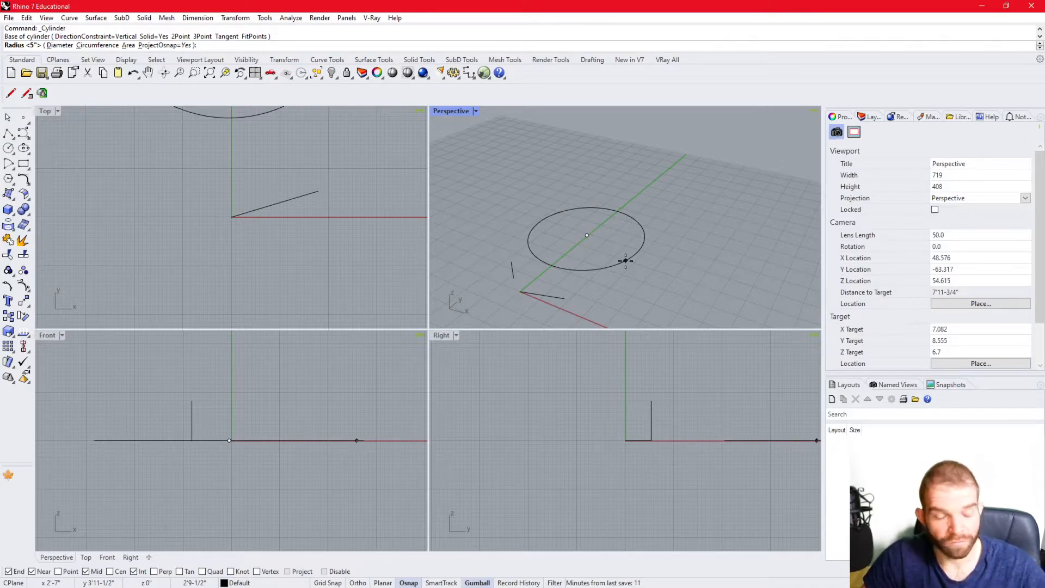
{"action": "type", "text": "d"}
{"action": "key", "text": "Return"}
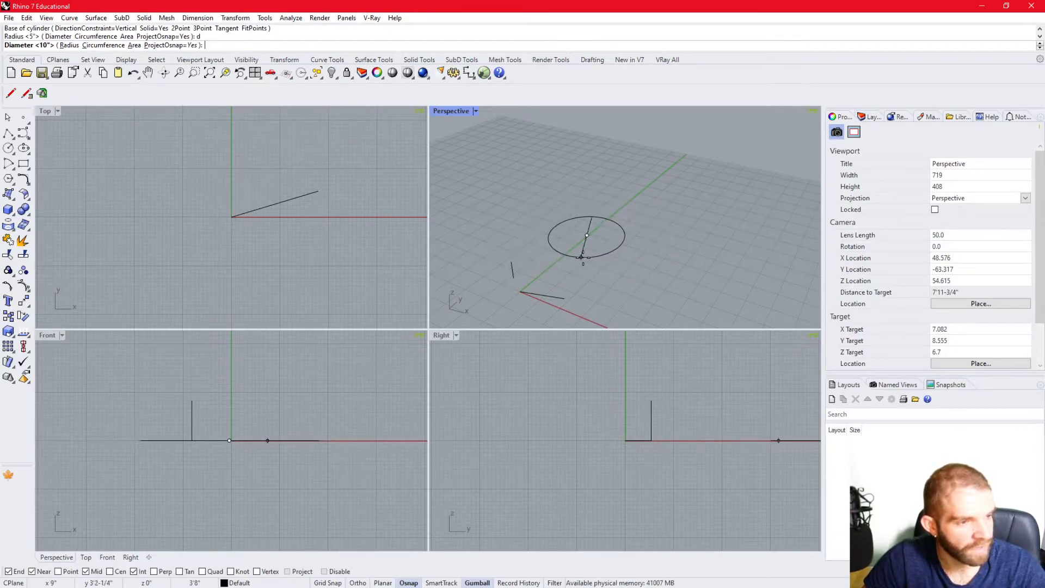
{"action": "left_click", "coordinate": [620, 233]}
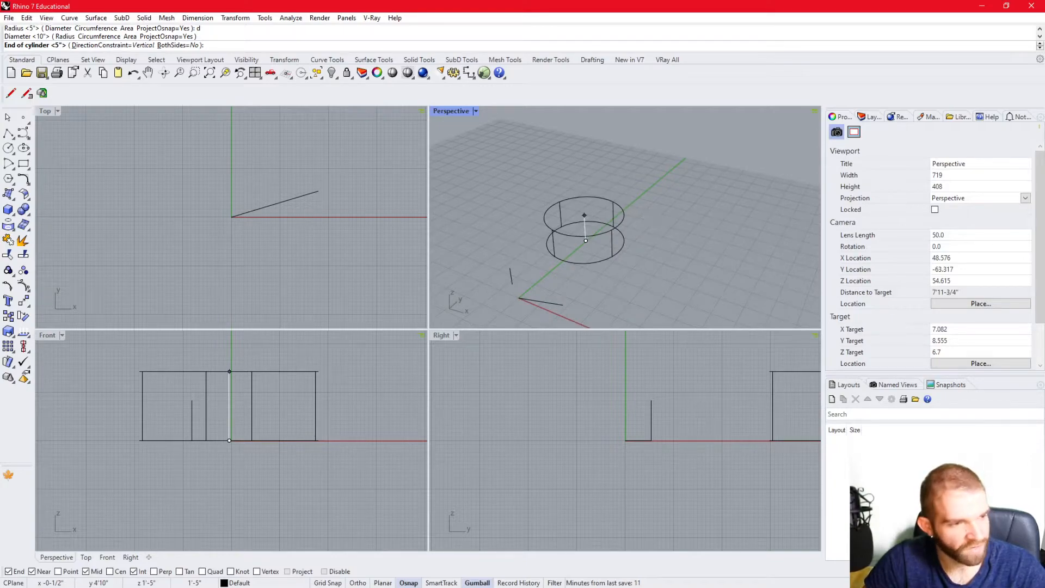
- Extrude the cylinder to both sides of its base, about 7'7-1/4" tall overall
{"action": "type", "text": "b"}
{"action": "key", "text": "Return"}
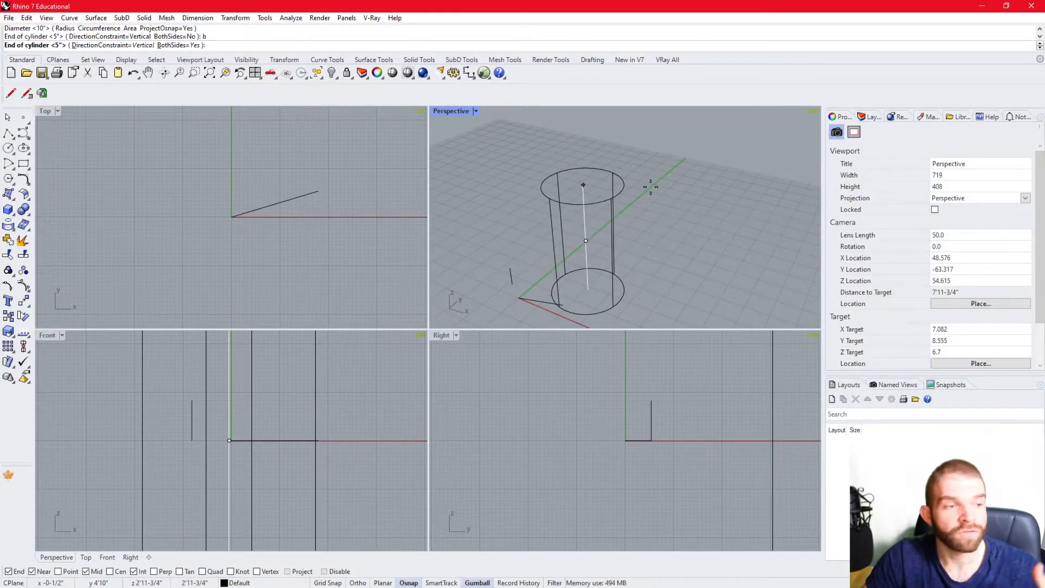
{"action": "left_click", "coordinate": [653, 170]}
{"action": "scroll", "coordinate": [566, 202], "scroll_direction": "down", "scroll_amount": 2}
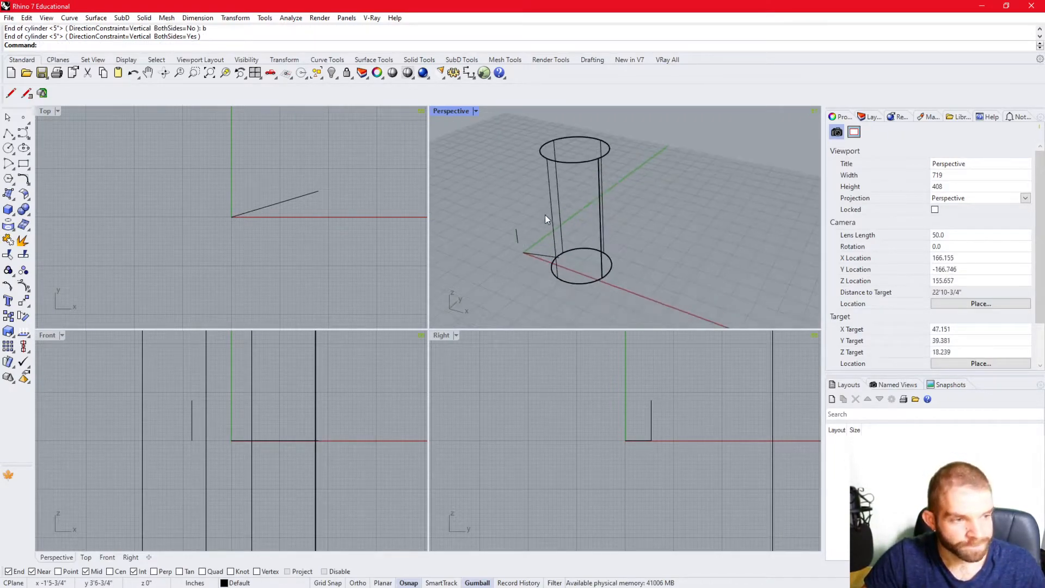
{"action": "right_click_drag", "start_coordinate": [570, 232], "coordinate": [582, 241], "text": "shift"}
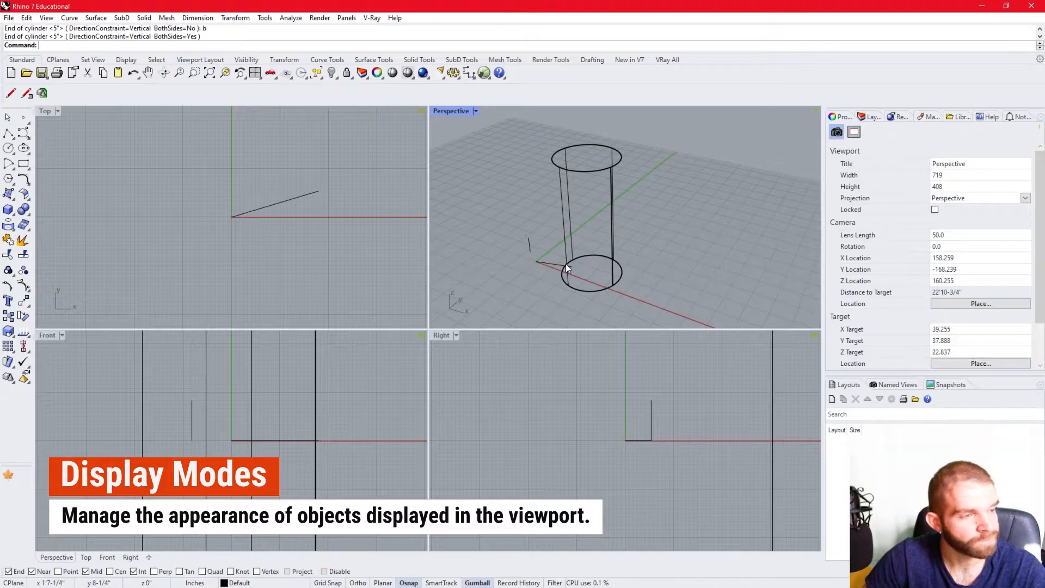
- Maximize the Perspective viewport and frame the cylinder and lines in it
{"action": "double_click", "coordinate": [451, 111]}
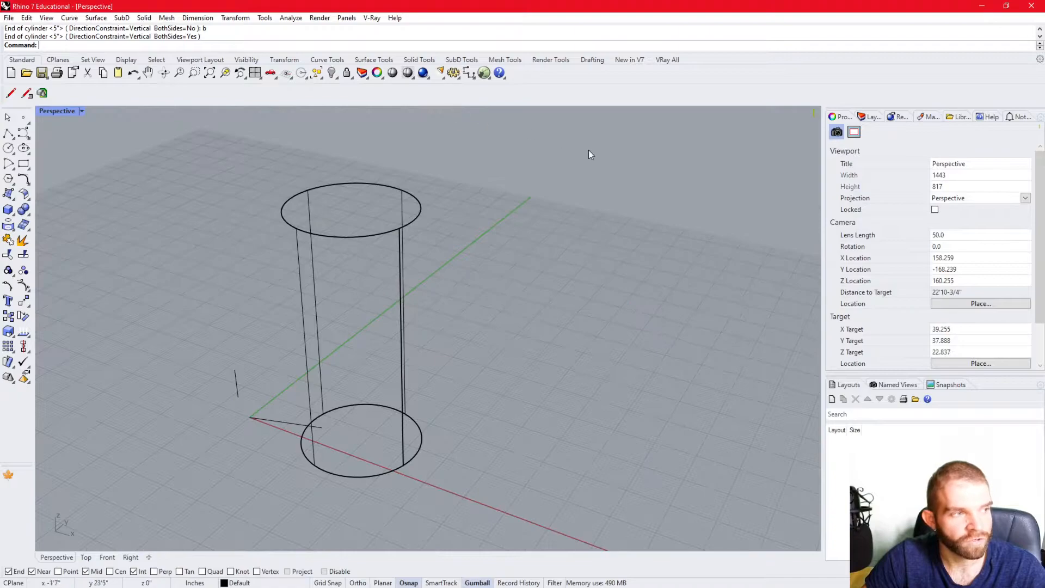
{"action": "scroll", "coordinate": [379, 296], "scroll_direction": "up", "scroll_amount": 2}
{"action": "right_click_drag", "start_coordinate": [390, 312], "coordinate": [402, 310]}
{"action": "scroll", "coordinate": [472, 279], "scroll_direction": "down", "scroll_amount": 6}
{"action": "scroll", "coordinate": [471, 280], "scroll_direction": "up", "scroll_amount": 4}
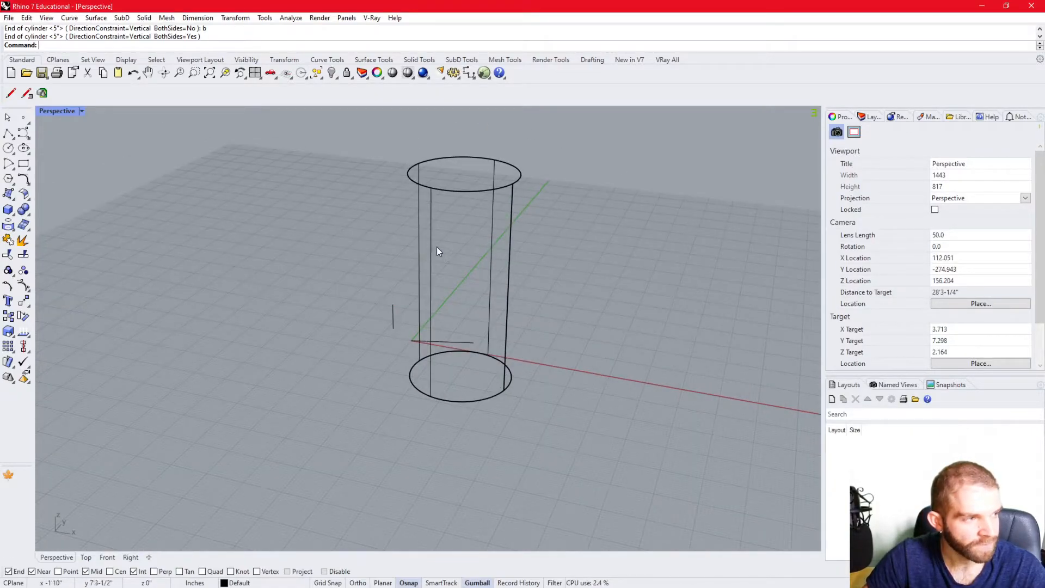
- Set the Perspective viewport to Shaded display and orbit around the closed cylinder
{"action": "left_click", "coordinate": [82, 111]}
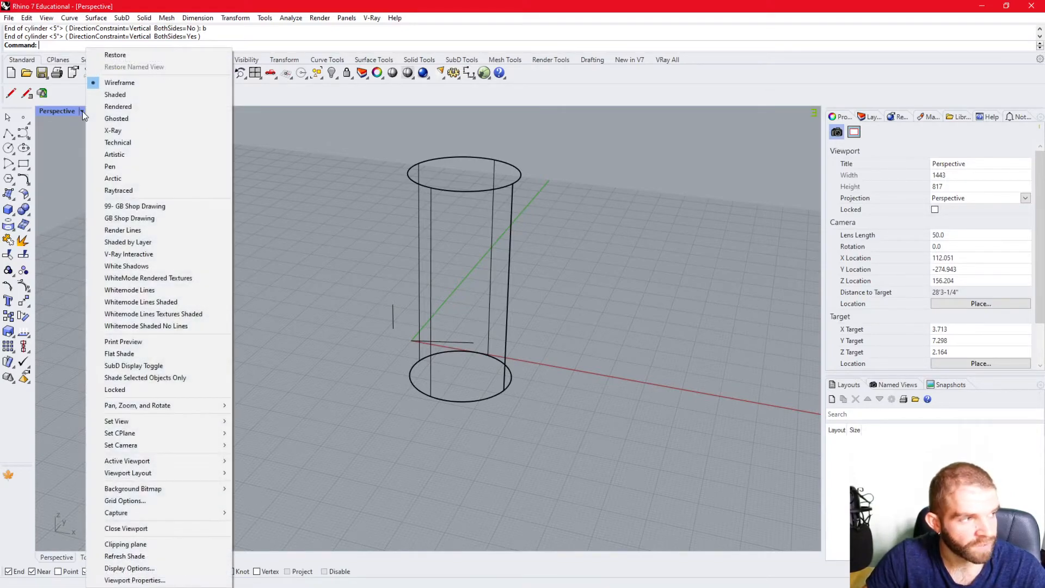
{"action": "left_click", "coordinate": [148, 96]}
{"action": "right_click_drag", "start_coordinate": [550, 277], "coordinate": [282, 253]}
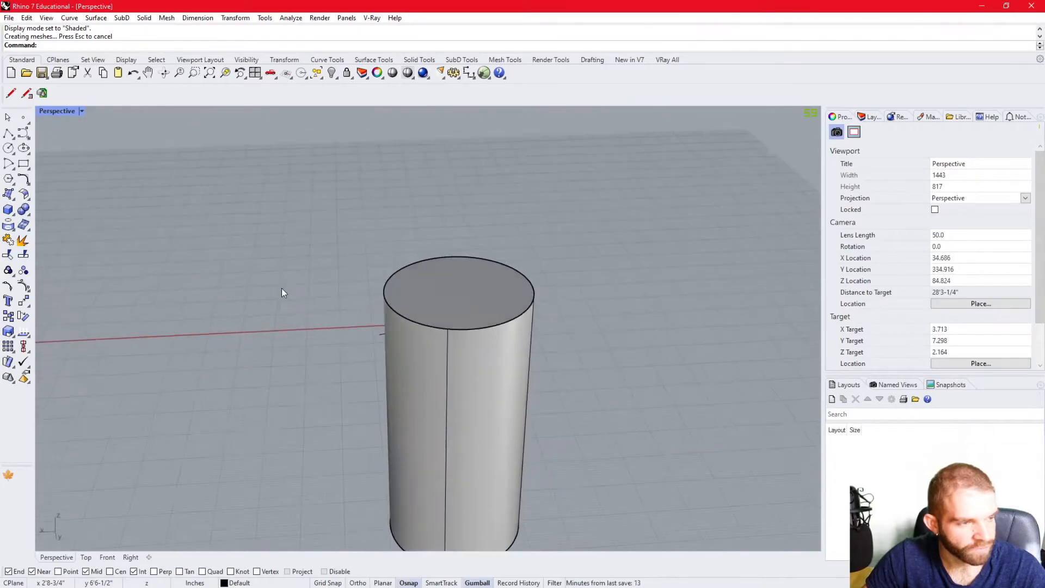
{"action": "left_click", "coordinate": [419, 303]}
{"action": "left_click", "coordinate": [602, 219]}
{"action": "right_click_drag", "start_coordinate": [602, 219], "coordinate": [286, 292]}
{"action": "type", "text": "Clyn"}
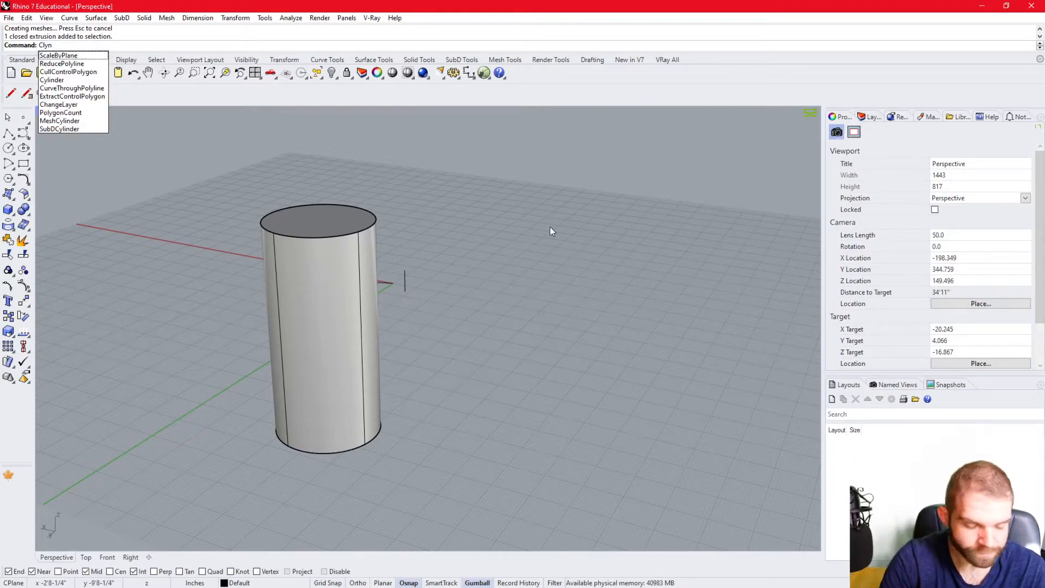
{"action": "key", "text": "BackSpace"}
{"action": "key", "text": "BackSpace"}
{"action": "key", "text": "BackSpace"}
{"action": "type", "text": "il"}
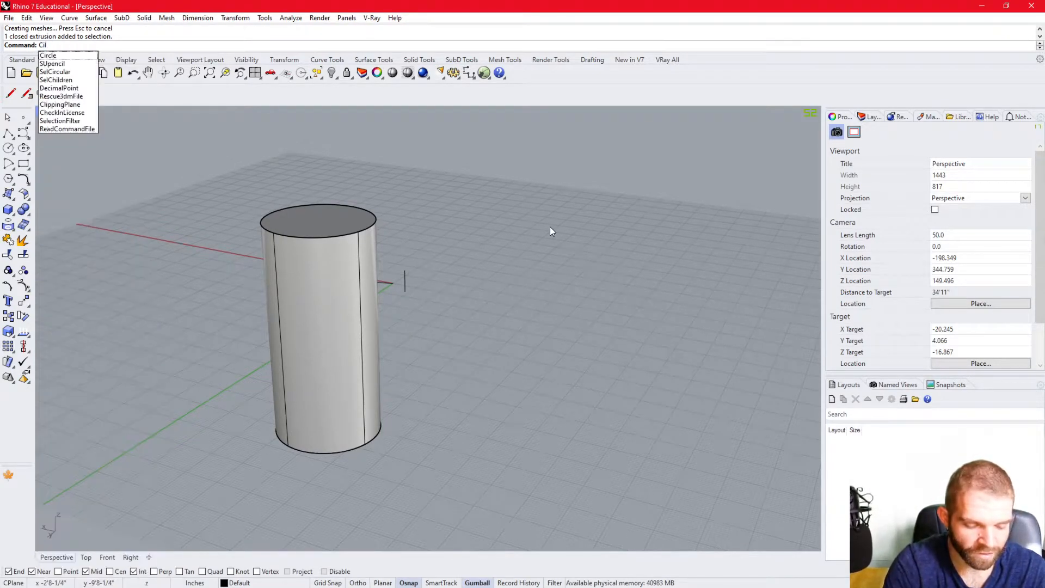
{"action": "key", "text": "BackSpace"}
{"action": "key", "text": "BackSpace"}
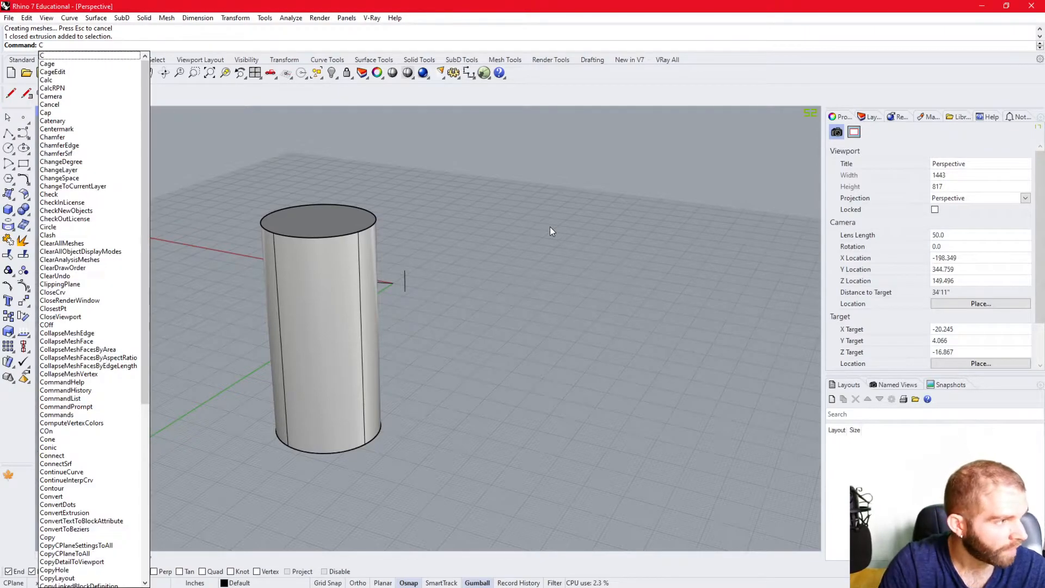
{"action": "type", "text": "ylinder"}
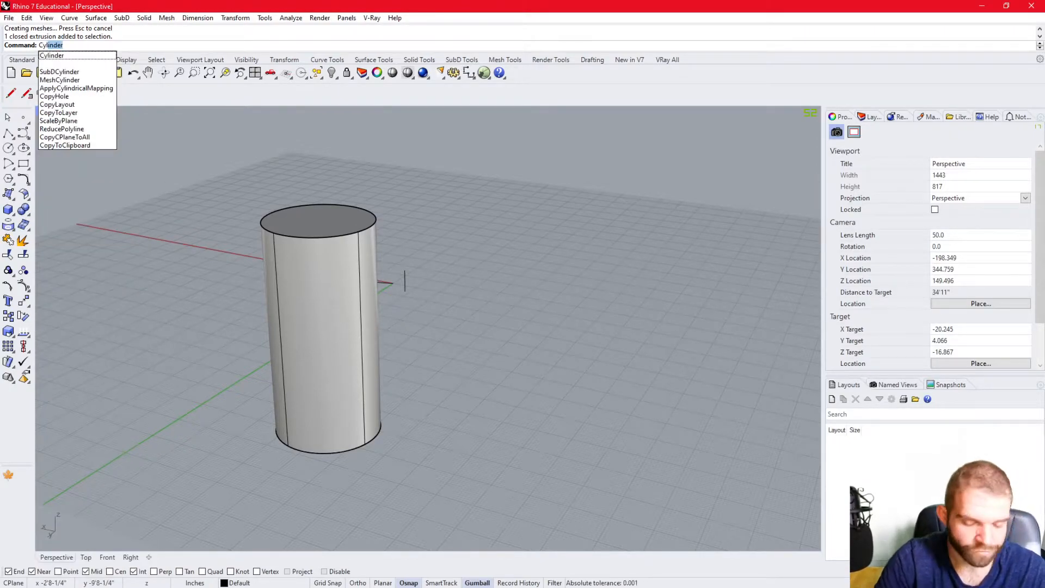
{"action": "key", "text": "Return"}
{"action": "scroll", "coordinate": [417, 333], "scroll_direction": "down", "scroll_amount": 3}
{"action": "scroll", "coordinate": [450, 310], "scroll_direction": "up", "scroll_amount": 5}
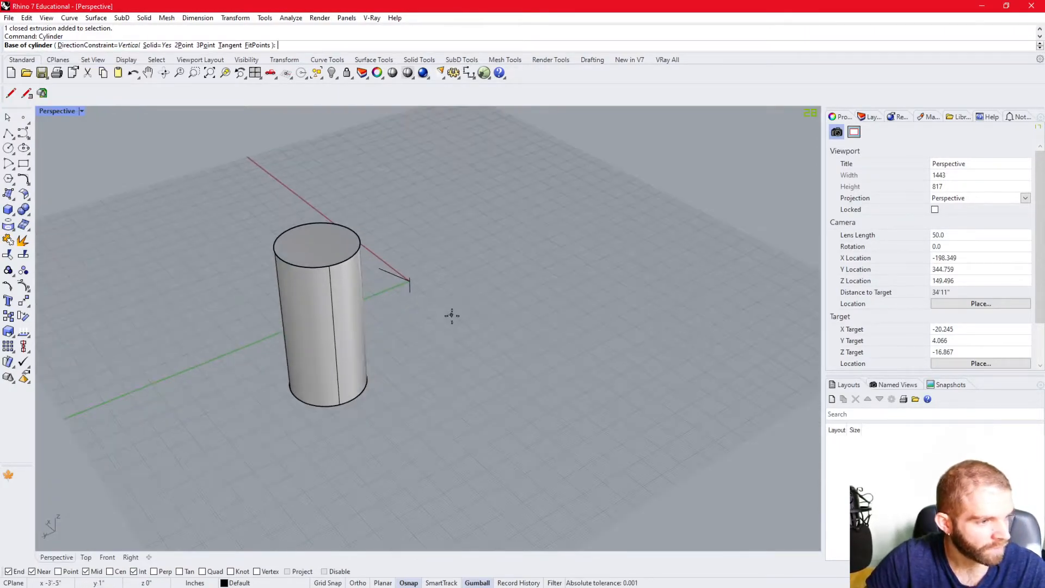
{"action": "scroll", "coordinate": [492, 287], "scroll_direction": "down", "scroll_amount": 2}
{"action": "scroll", "coordinate": [465, 292], "scroll_direction": "up", "scroll_amount": 2}
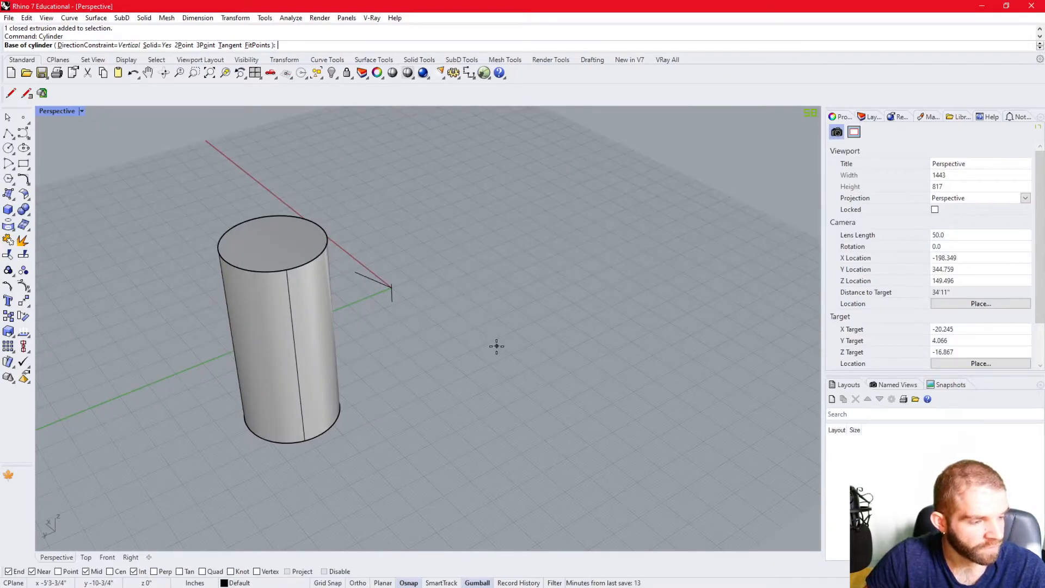
{"action": "left_click", "coordinate": [477, 339]}
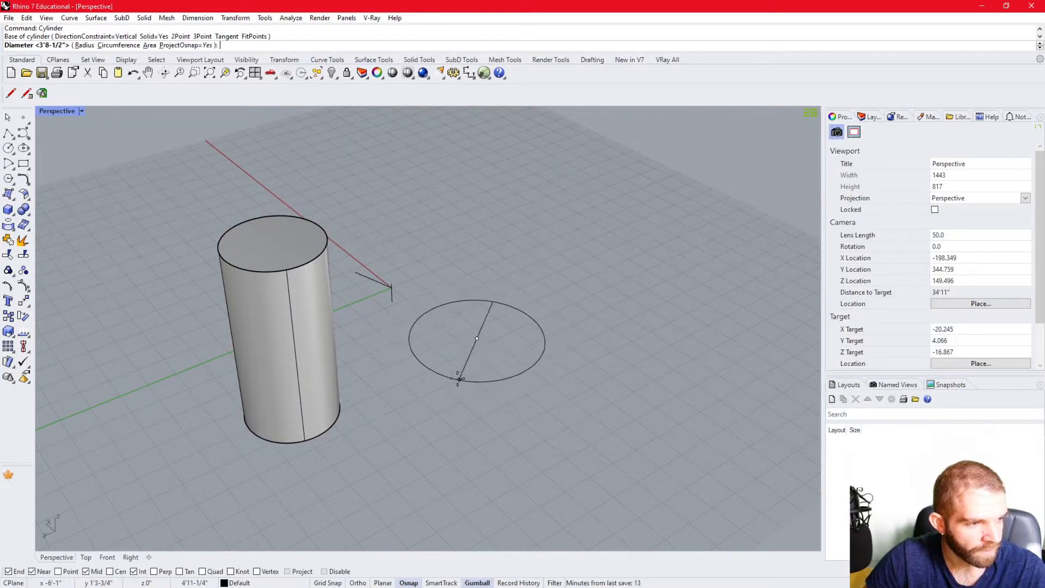
{"action": "key", "text": "Escape"}
- Draw an open, non-solid cylinder on the negative X side of the origin, extruded to both sides of its base
{"action": "right_click", "coordinate": [489, 344]}
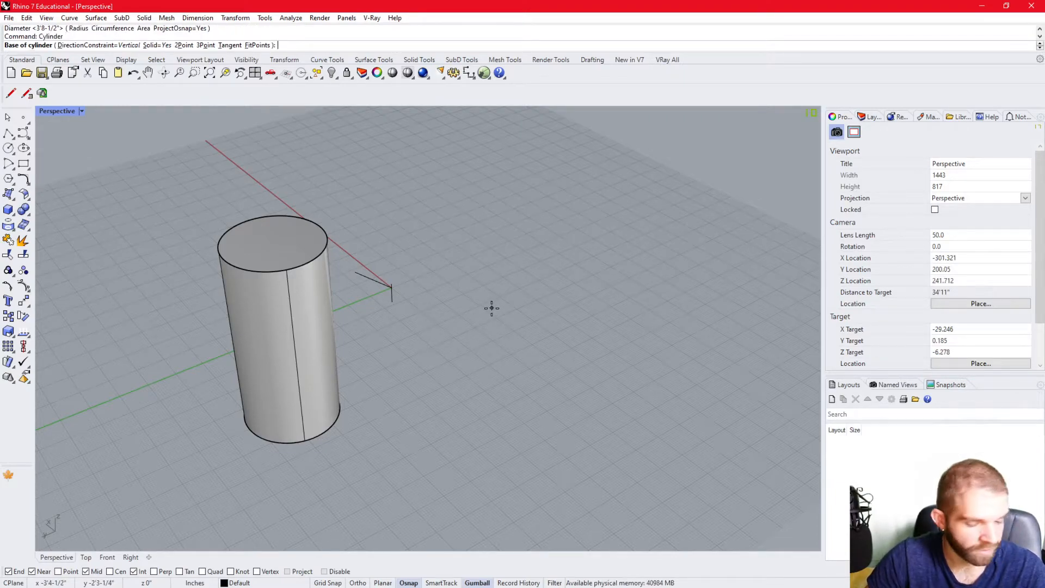
{"action": "type", "text": "s"}
{"action": "key", "text": "Return"}
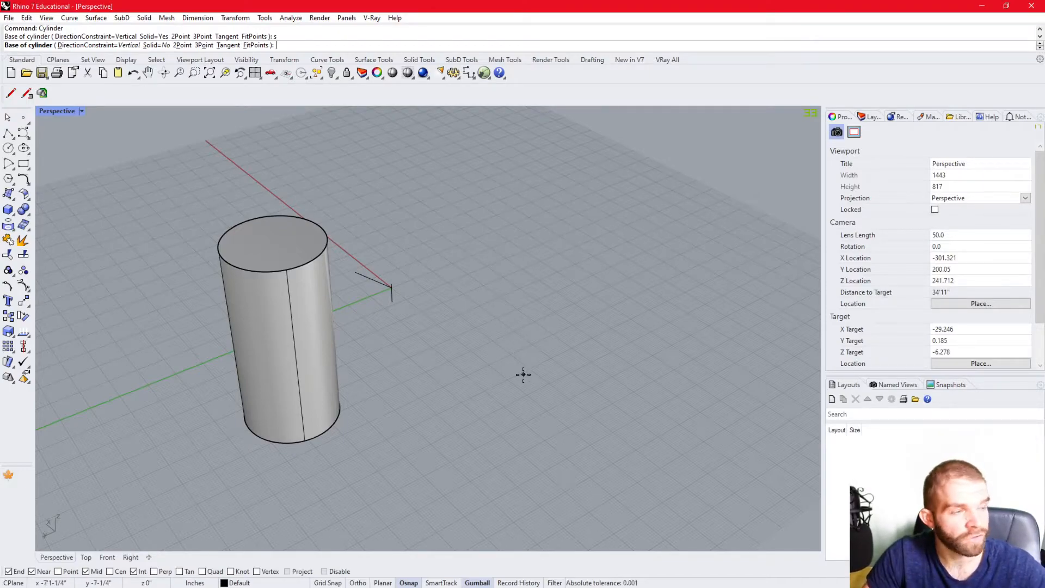
{"action": "left_click", "coordinate": [494, 365]}
{"action": "left_click", "coordinate": [550, 375]}
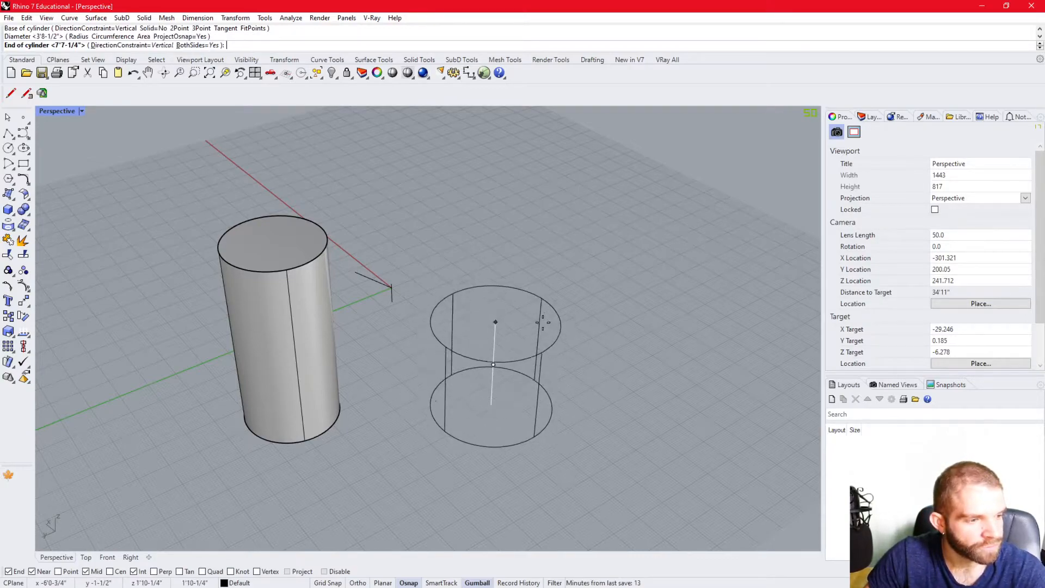
{"action": "left_click", "coordinate": [527, 264]}
{"action": "right_click_drag", "start_coordinate": [640, 257], "coordinate": [474, 408]}
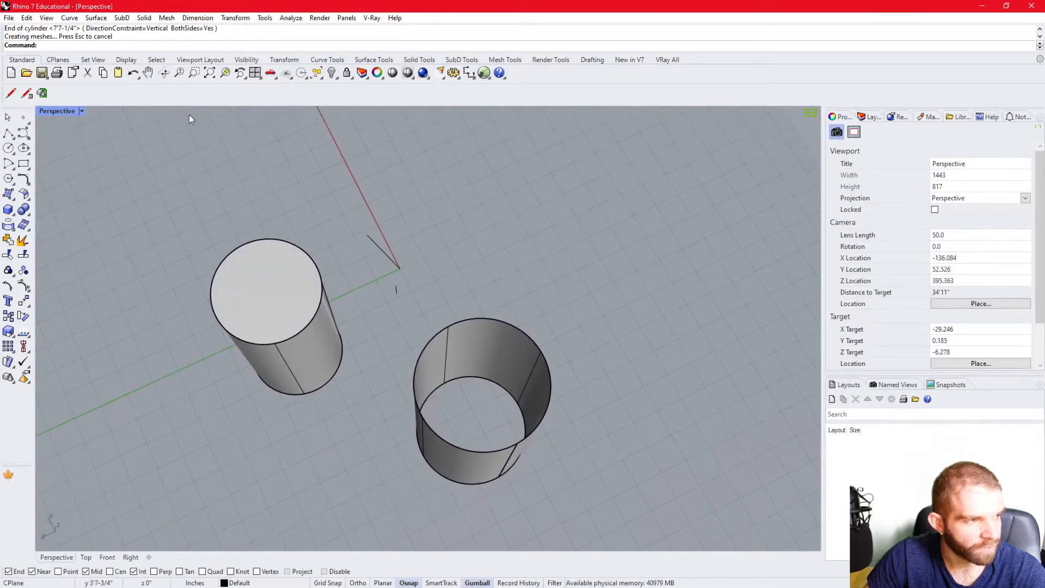
- Compare the closed and open cylinders in Wireframe display and in Shaded display
{"action": "left_click", "coordinate": [81, 112]}
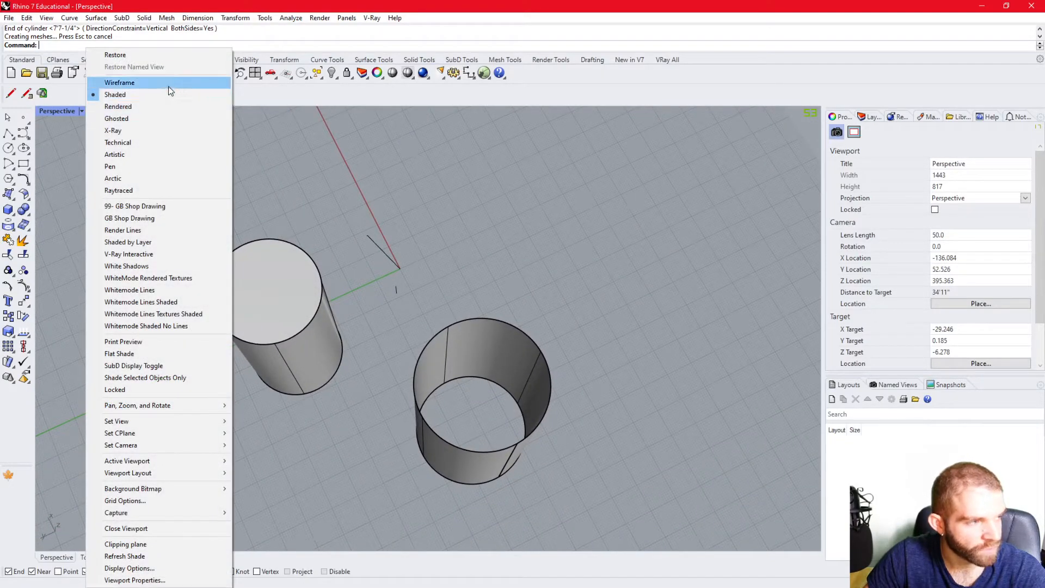
{"action": "left_click", "coordinate": [168, 83]}
{"action": "mouse_move", "coordinate": [397, 313]}
{"action": "right_mouse_down"}
{"action": "mouse_move", "coordinate": [401, 303]}
{"action": "mouse_move", "coordinate": [393, 370]}
{"action": "mouse_move", "coordinate": [453, 308]}
{"action": "right_mouse_up"}
{"action": "left_click", "coordinate": [80, 111]}
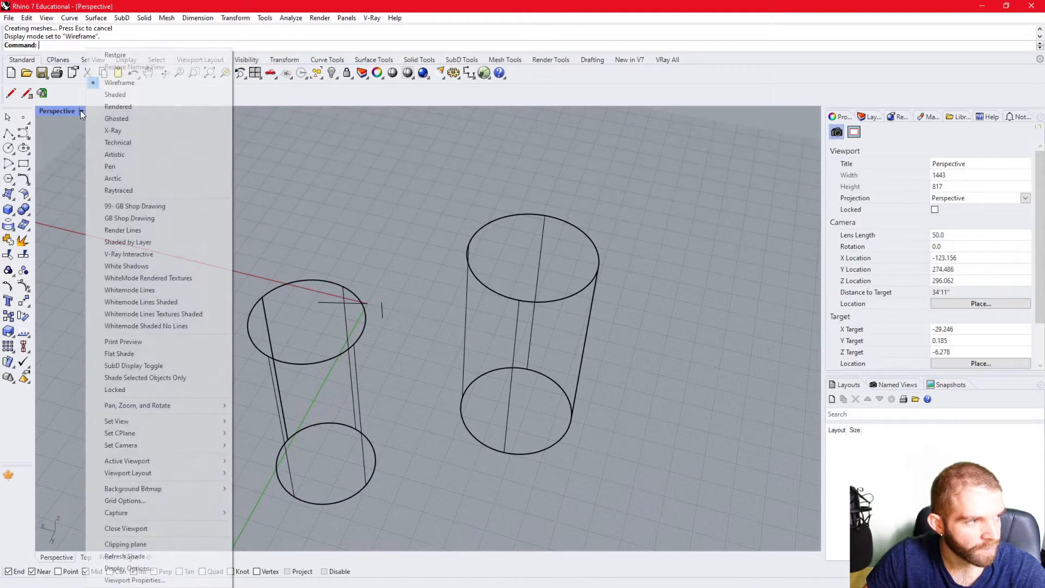
{"action": "left_click", "coordinate": [116, 95]}
{"action": "mouse_move", "coordinate": [159, 109]}
{"action": "right_mouse_down"}
{"action": "mouse_move", "coordinate": [348, 359]}
{"action": "mouse_move", "coordinate": [361, 333]}
{"action": "mouse_move", "coordinate": [378, 338]}
{"action": "right_mouse_up"}
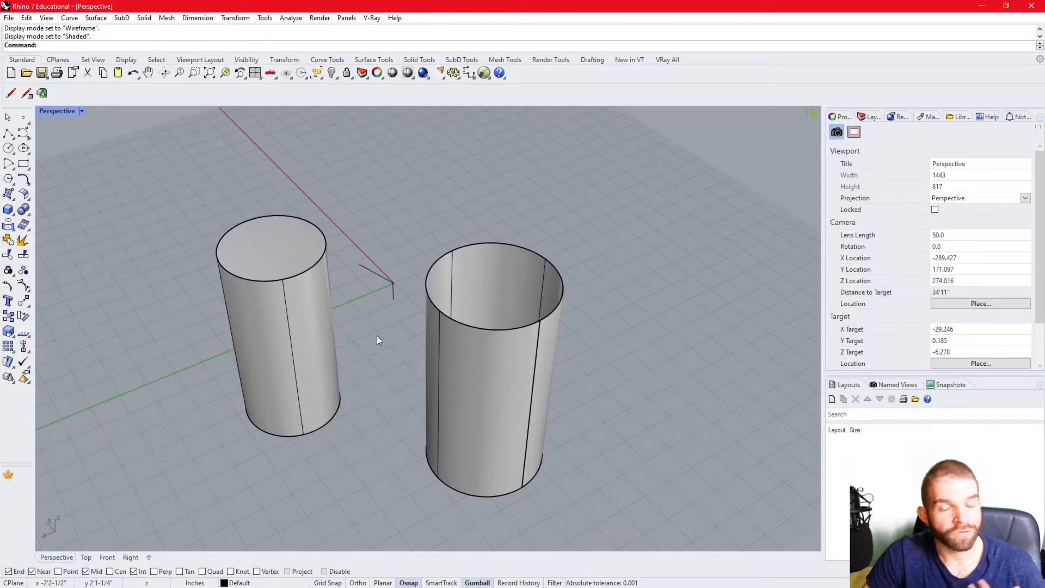
- View both cylinders in Rendered display, and set the Perspective viewport to Ghosted display
{"action": "left_click", "coordinate": [81, 111]}
{"action": "left_click", "coordinate": [131, 105]}
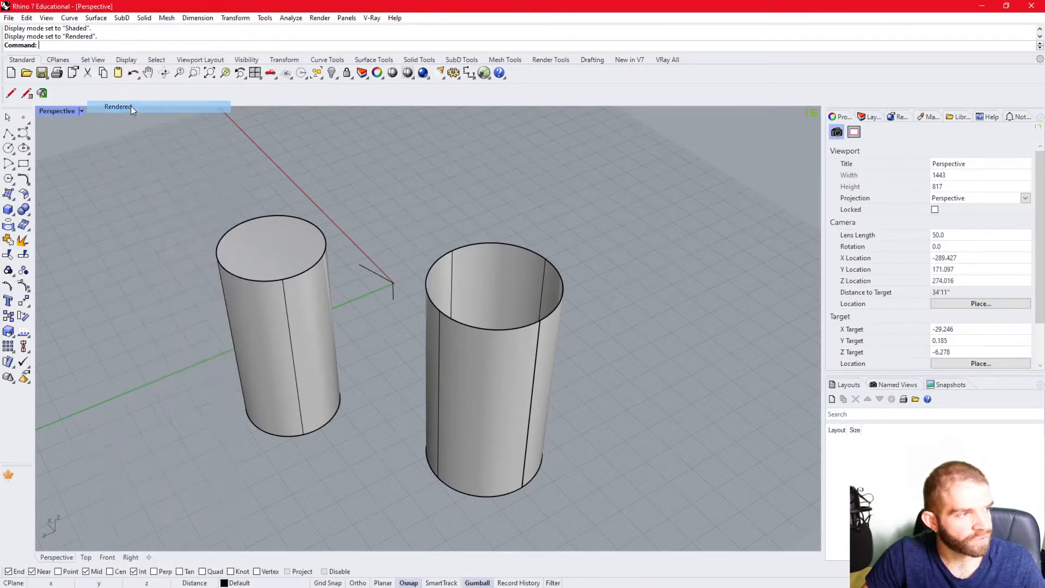
{"action": "right_click_drag", "start_coordinate": [334, 264], "coordinate": [433, 199]}
{"action": "left_click", "coordinate": [81, 111]}
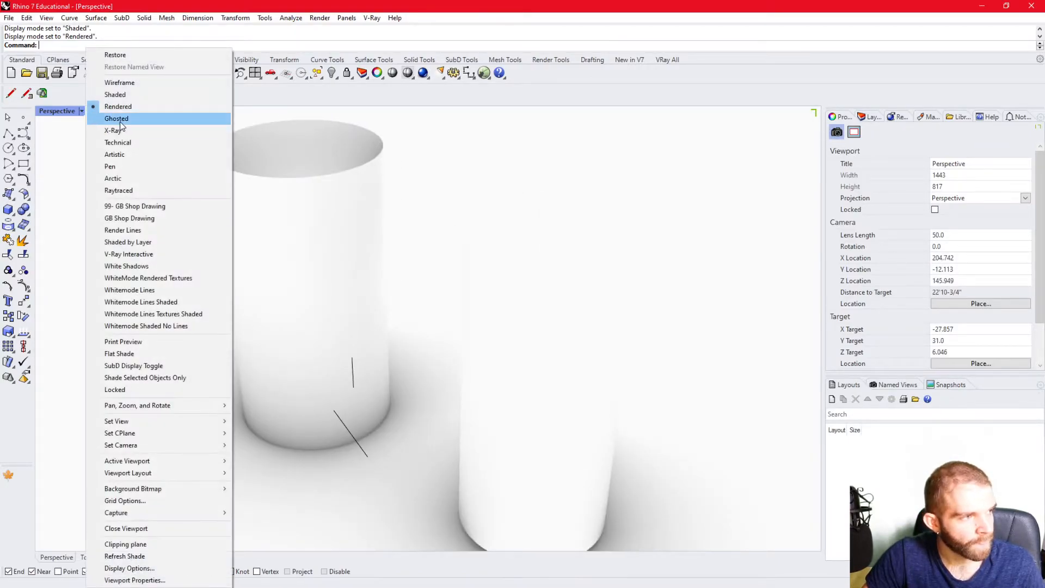
{"action": "left_click", "coordinate": [123, 121]}
{"action": "left_click", "coordinate": [83, 111]}
{"action": "left_click", "coordinate": [463, 197]}
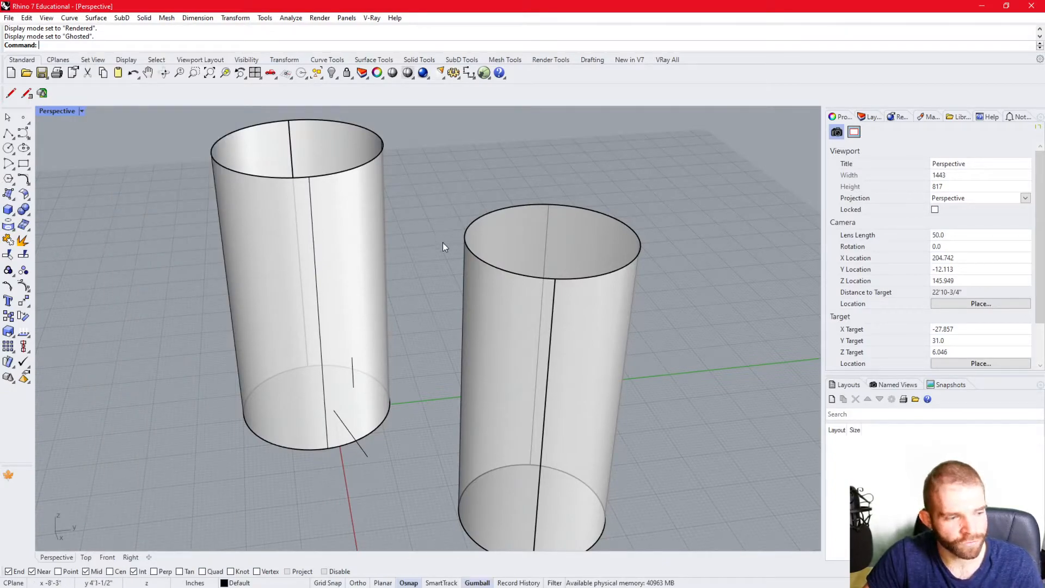
{"action": "right_click_drag", "start_coordinate": [427, 278], "coordinate": [425, 318]}
{"action": "scroll", "coordinate": [598, 339], "scroll_direction": "down", "scroll_amount": 7}
{"action": "scroll", "coordinate": [439, 329], "scroll_direction": "up", "scroll_amount": 8}
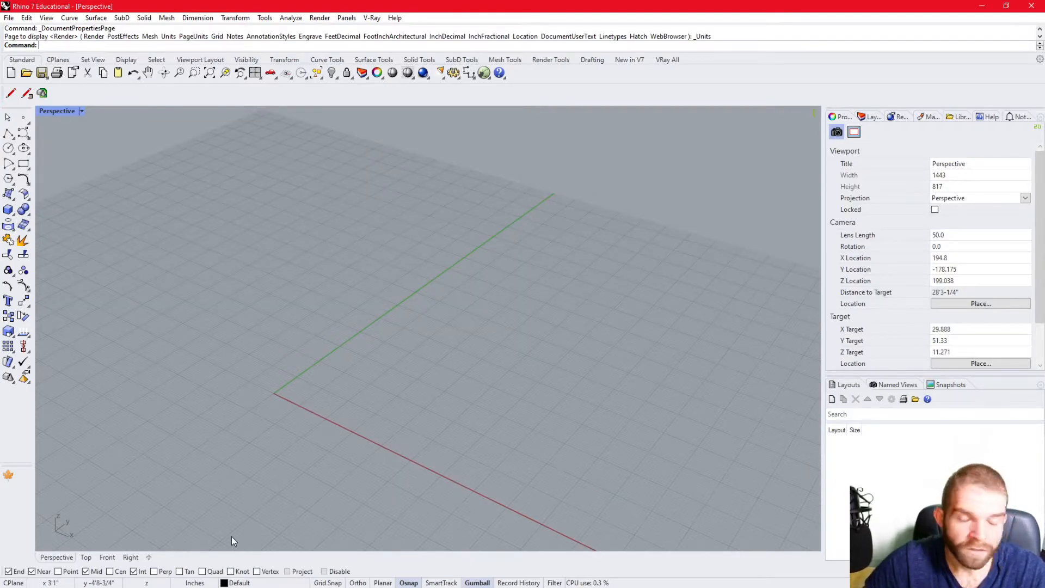
- Set the document's model units to Feet with Decimal distance display, without scaling the model
{"action": "left_click", "coordinate": [194, 583]}
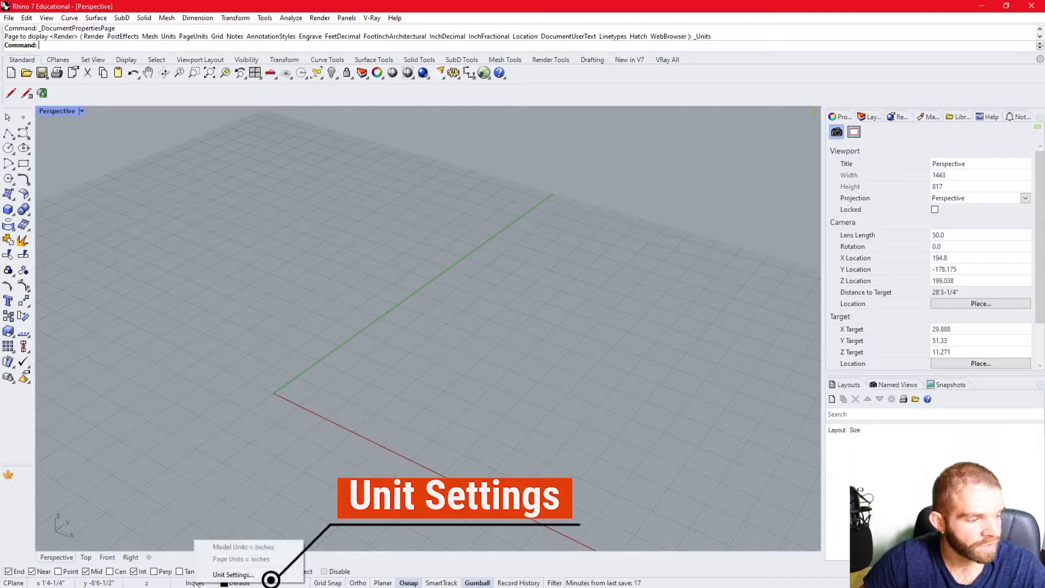
{"action": "left_click", "coordinate": [254, 575]}
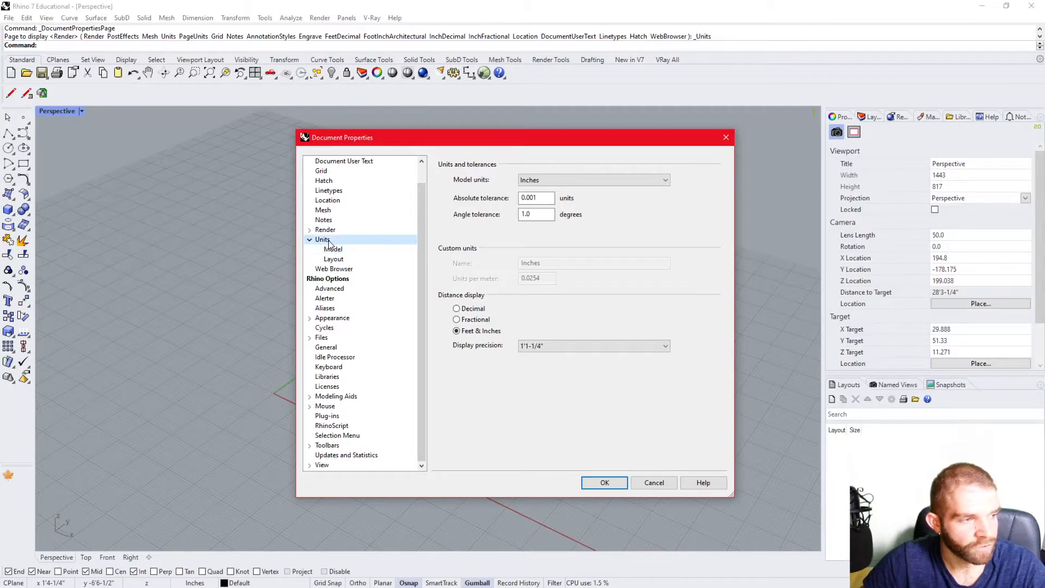
{"action": "left_click", "coordinate": [561, 182]}
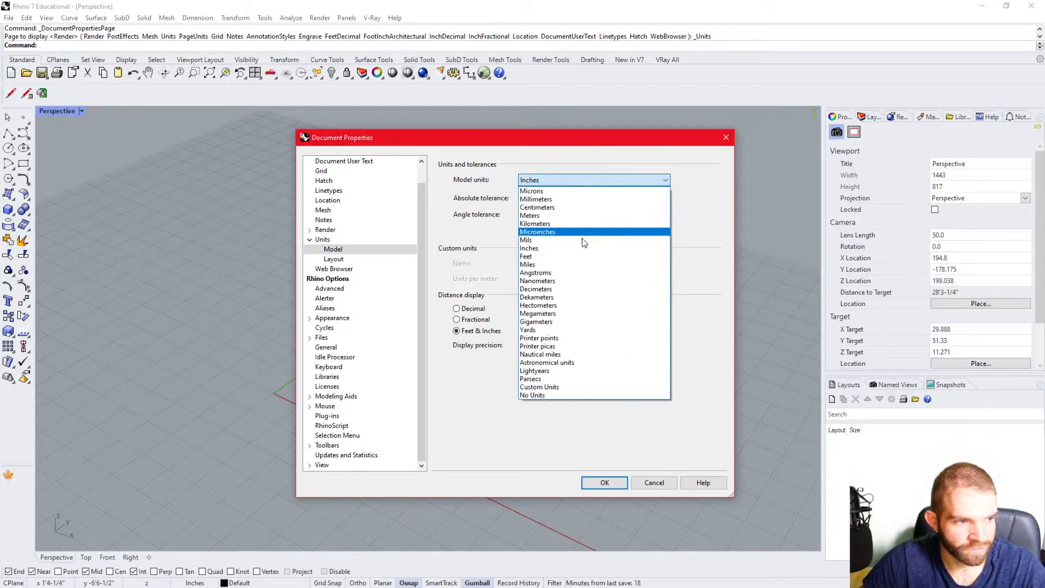
{"action": "left_click", "coordinate": [552, 261]}
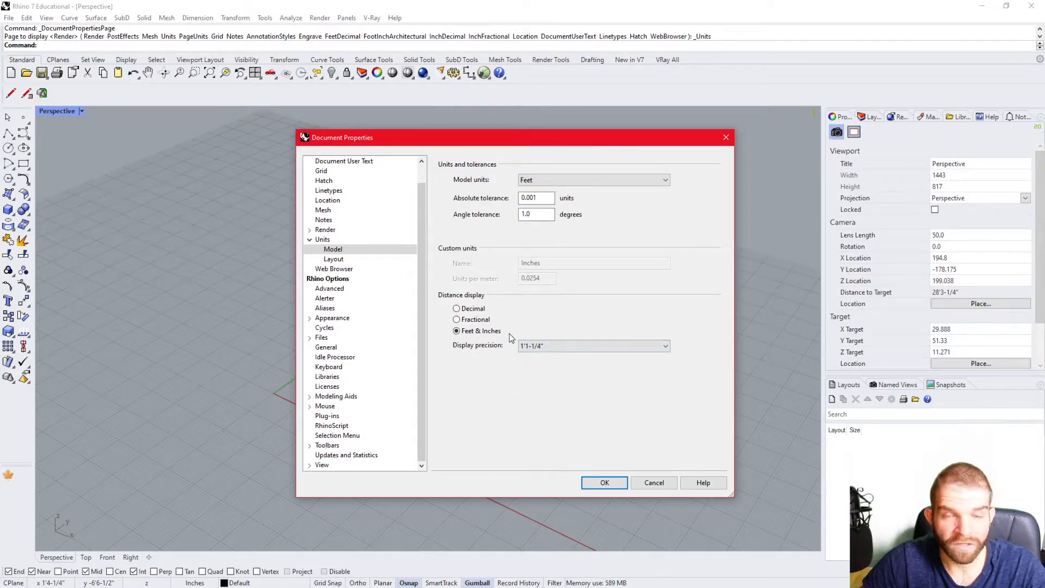
{"action": "left_click", "coordinate": [457, 309]}
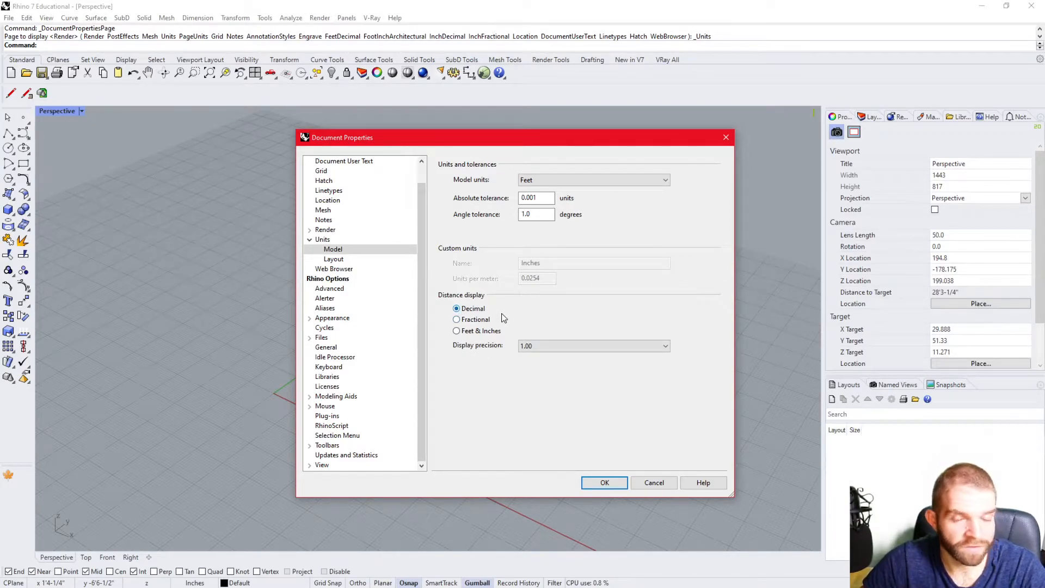
{"action": "left_click", "coordinate": [604, 482]}
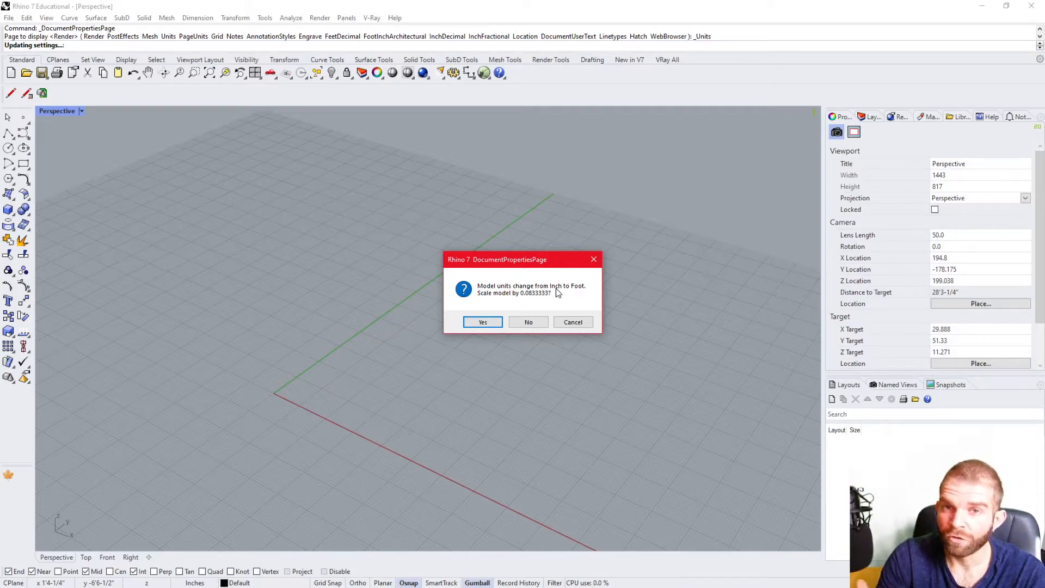
{"action": "left_click", "coordinate": [541, 320]}
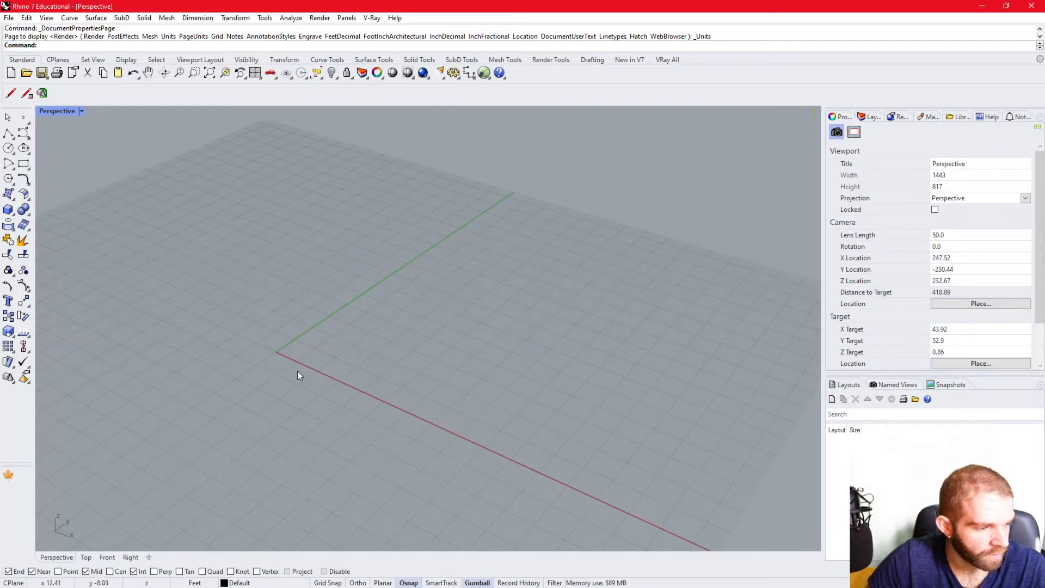
- Turn on Ortho and switch from the maximized Perspective view to the four-viewport layout
{"action": "key", "text": "F8"}
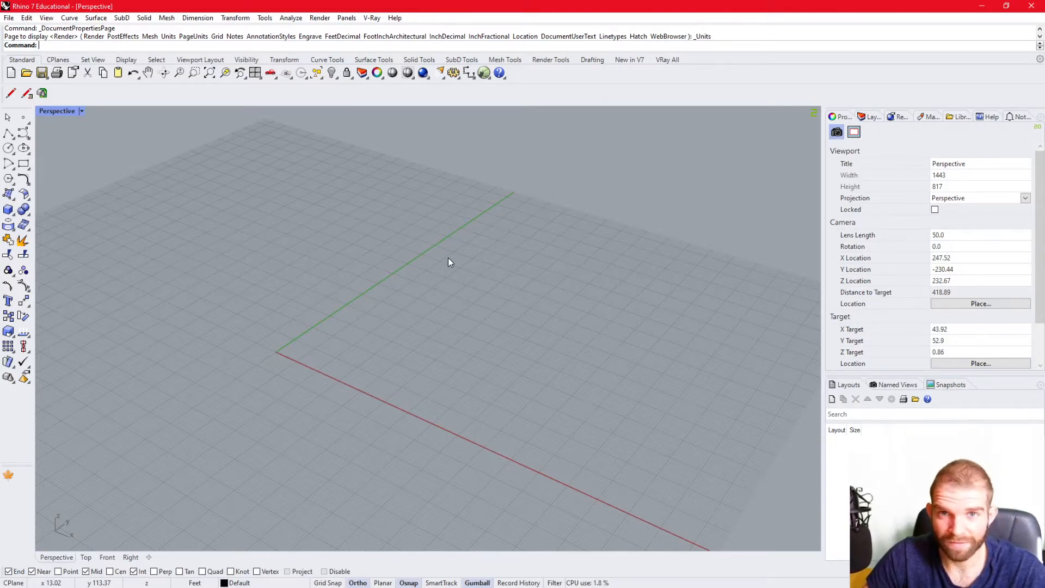
{"action": "right_click_drag", "start_coordinate": [306, 355], "coordinate": [356, 403]}
{"action": "scroll", "coordinate": [356, 345], "scroll_direction": "up", "scroll_amount": 4}
{"action": "scroll", "coordinate": [296, 435], "scroll_direction": "up", "scroll_amount": 2}
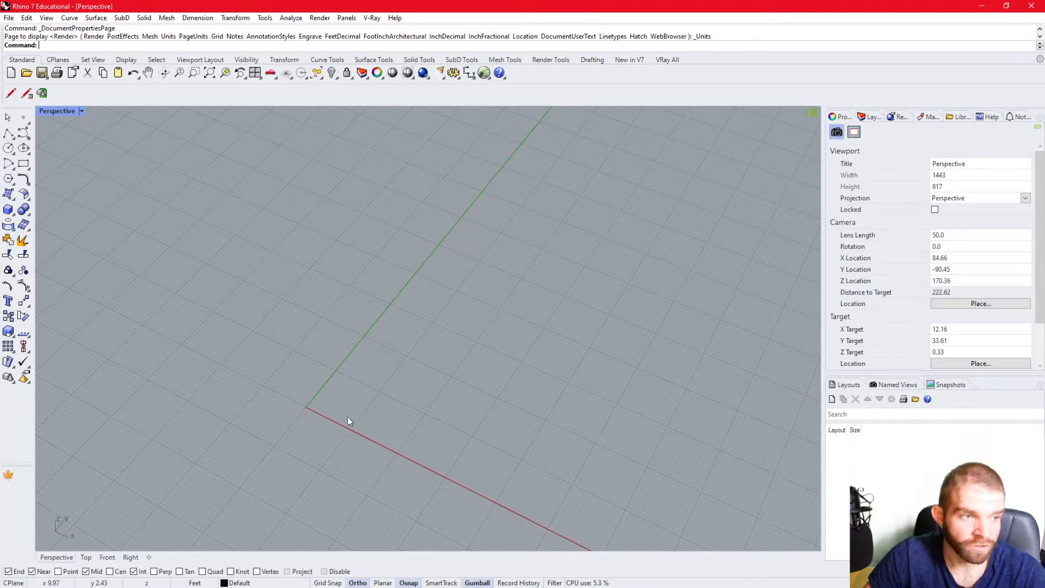
{"action": "double_click", "coordinate": [52, 111]}
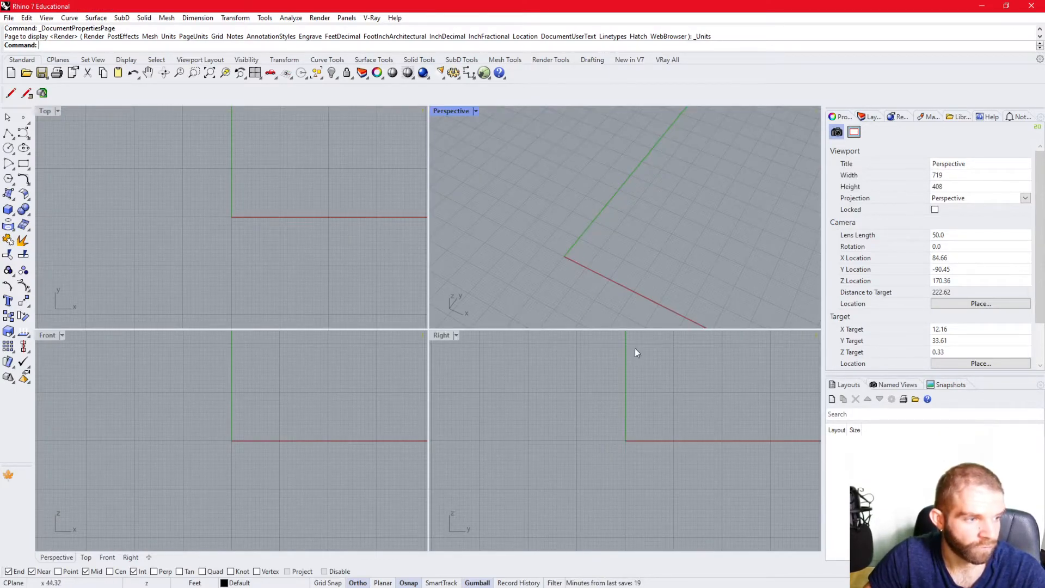
{"action": "left_click", "coordinate": [451, 431]}
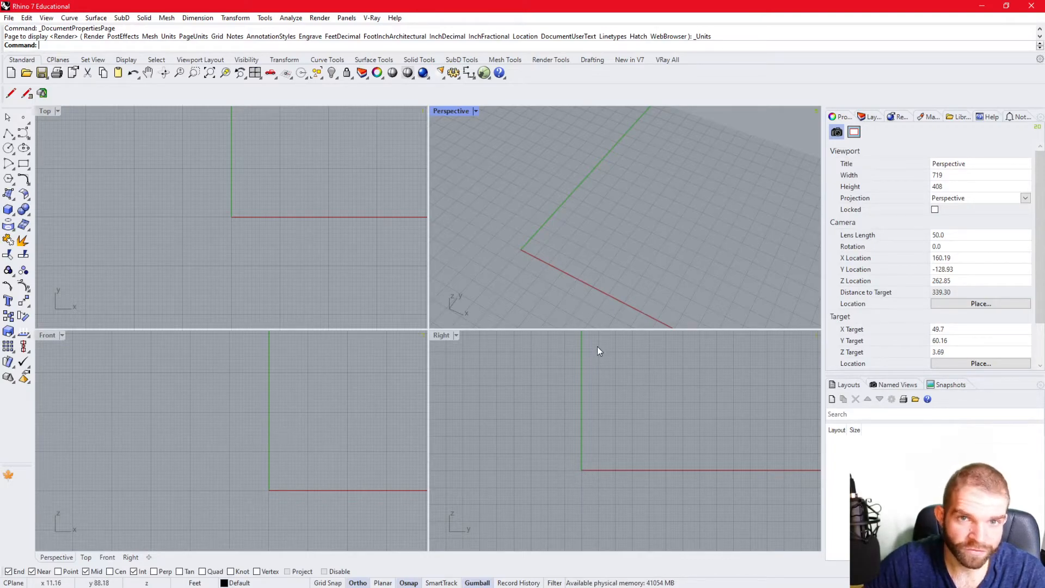
{"action": "left_click", "coordinate": [347, 483]}
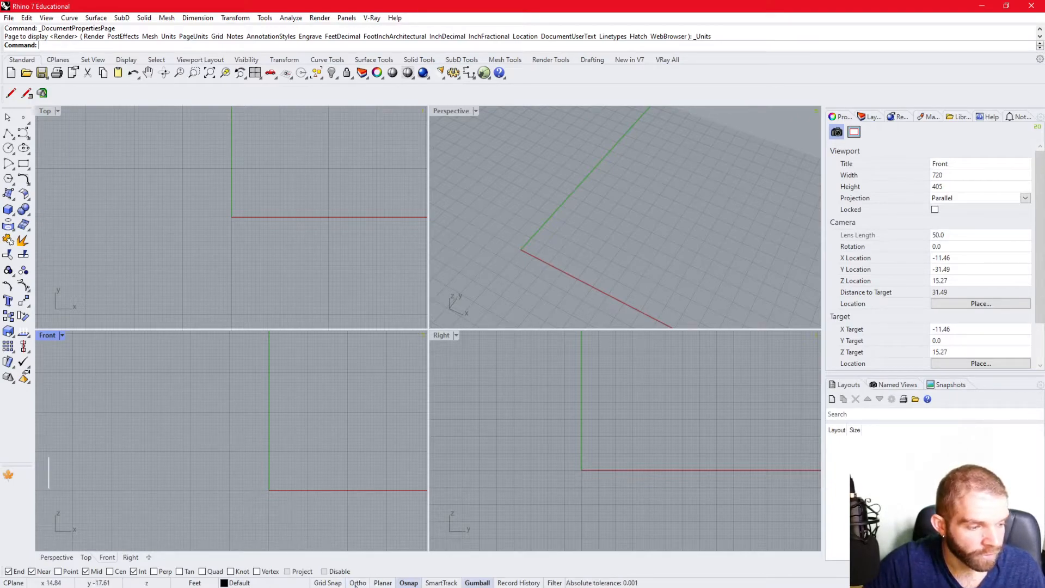
{"action": "left_click", "coordinate": [8, 132]}
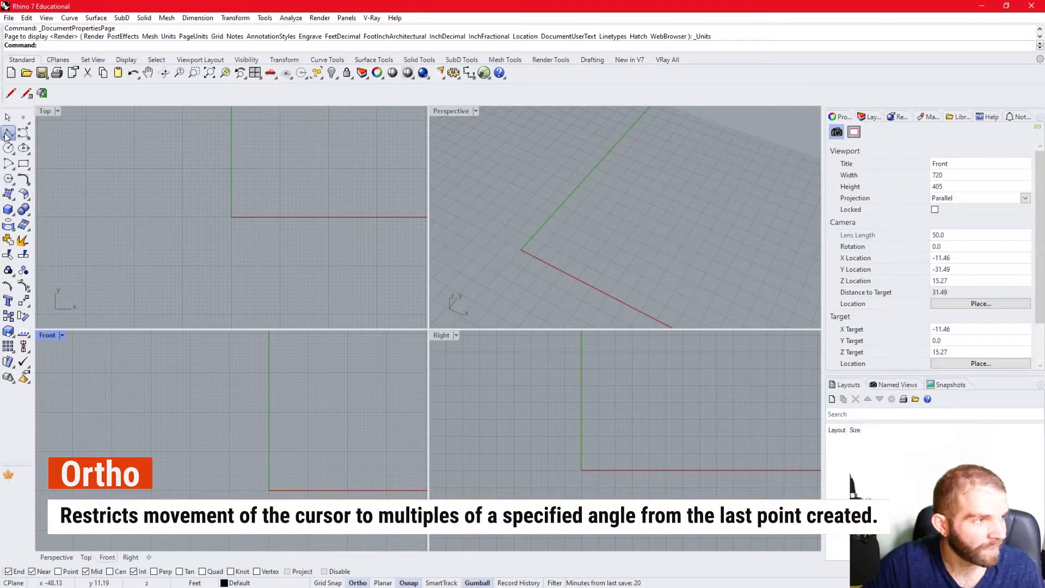
{"action": "left_click", "coordinate": [518, 251]}
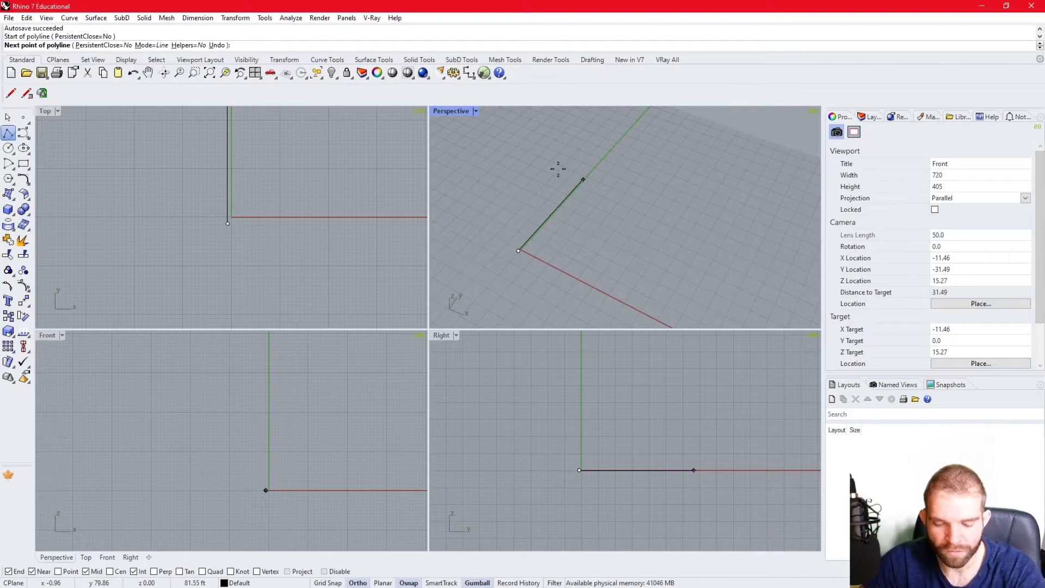
{"action": "key", "text": "Escape"}
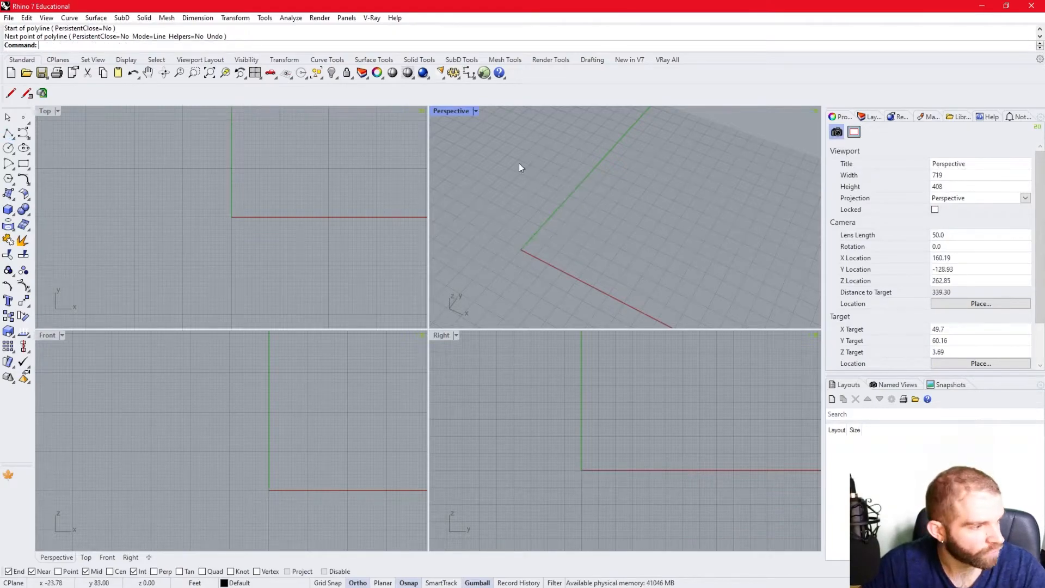
- Start a box with its first base corner at the origin (0) and give the base a length and width of 20 ft
{"action": "left_click", "coordinate": [8, 209]}
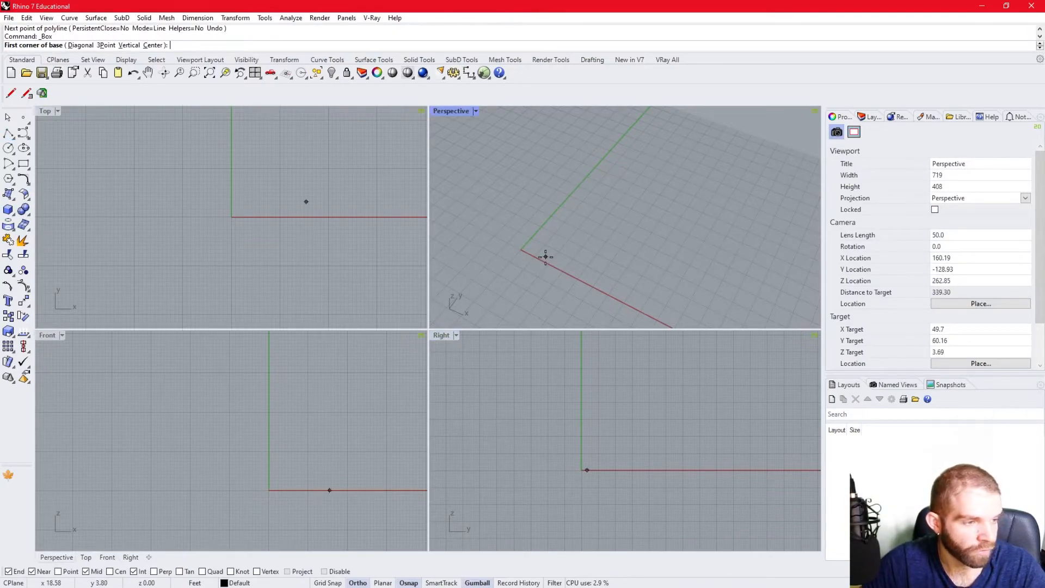
{"action": "left_click", "coordinate": [8, 210]}
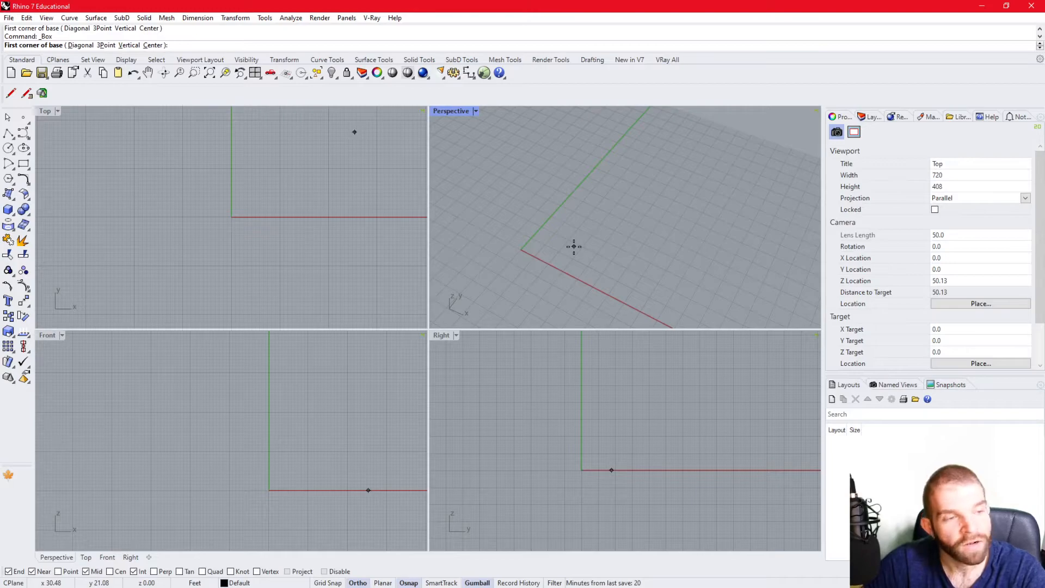
{"action": "type", "text": "0"}
{"action": "key", "text": "Return"}
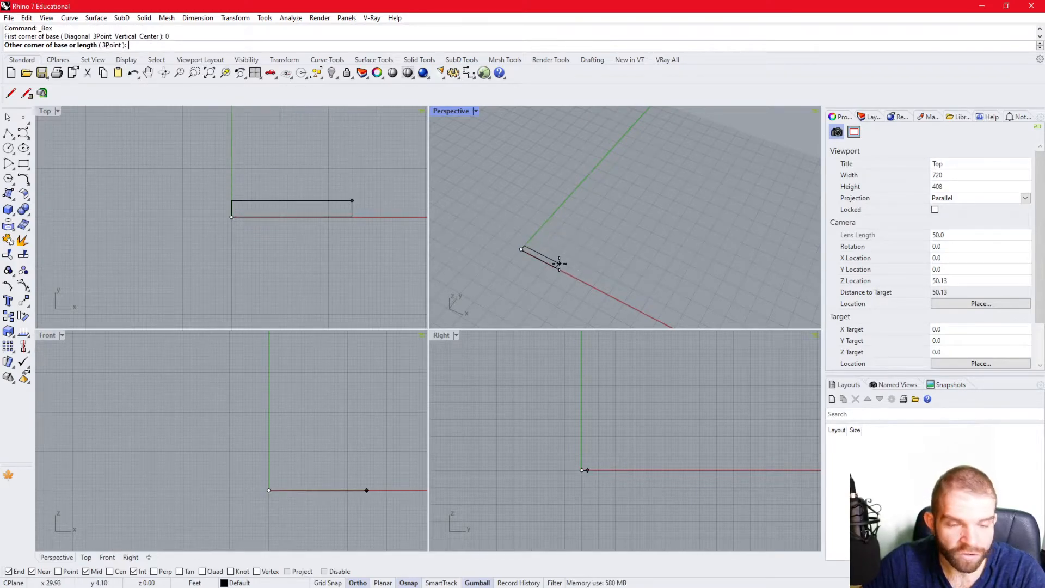
{"action": "scroll", "coordinate": [559, 263], "scroll_direction": "down", "scroll_amount": 5}
{"action": "type", "text": "20"}
{"action": "key", "text": "Return"}
{"action": "type", "text": "20"}
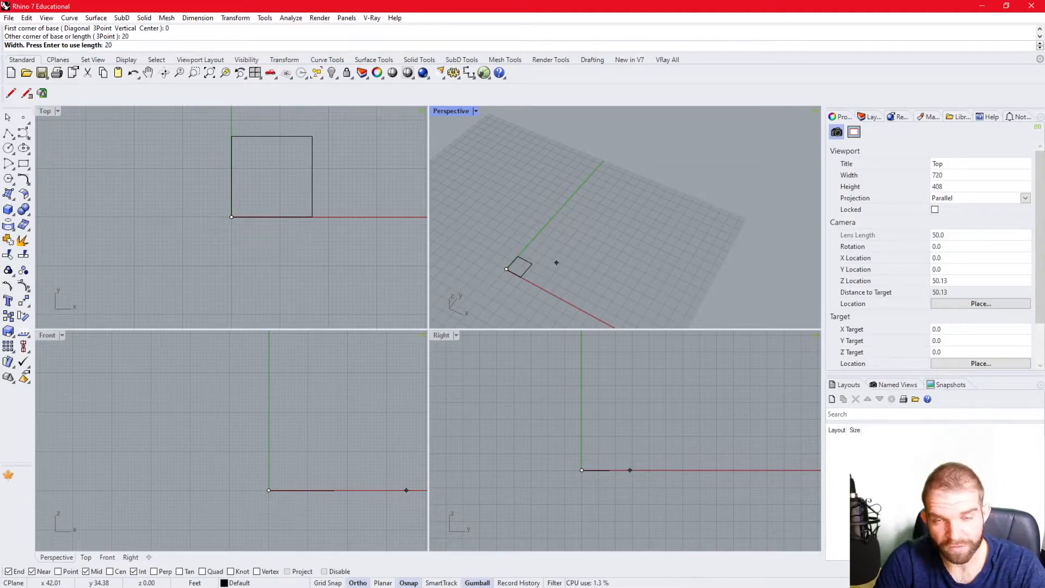
{"action": "key", "text": "Return"}
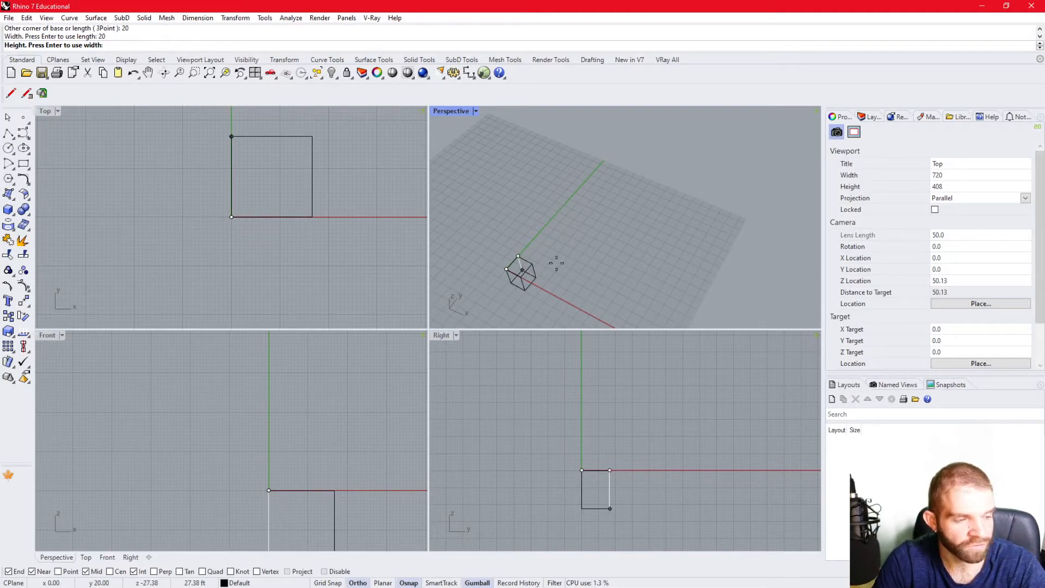
- Finish the box as a thin slab with a height of 1 ft
{"action": "scroll", "coordinate": [488, 245], "scroll_direction": "up", "scroll_amount": 8}
{"action": "right_click_drag", "start_coordinate": [539, 296], "coordinate": [674, 253]}
{"action": "scroll", "coordinate": [582, 246], "scroll_direction": "up", "scroll_amount": 2}
{"action": "type", "text": "1"}
{"action": "key", "text": "Return"}
{"action": "right_click_drag", "start_coordinate": [586, 241], "coordinate": [656, 263]}
{"action": "scroll", "coordinate": [660, 247], "scroll_direction": "up", "scroll_amount": 4}
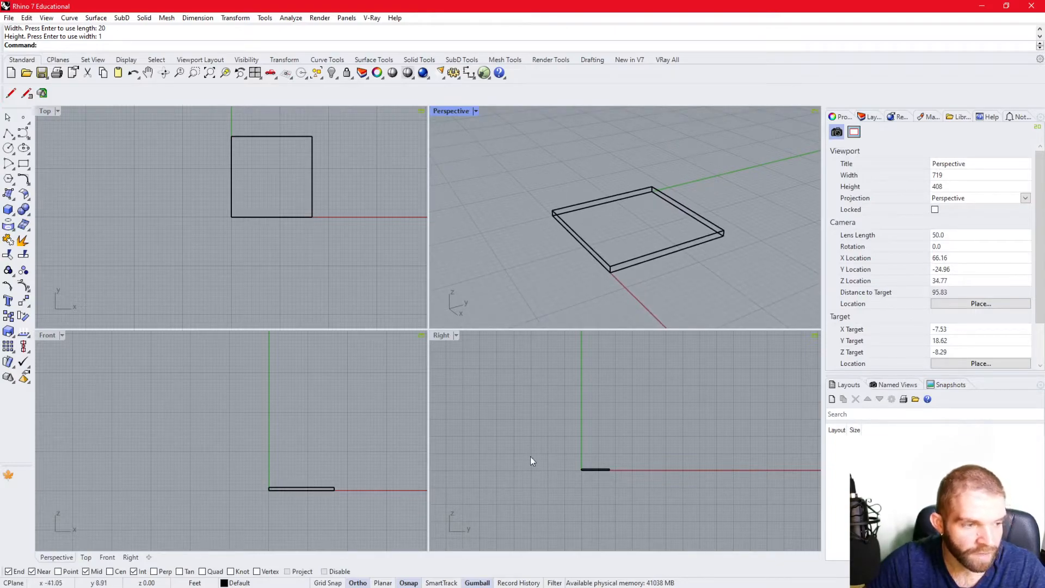
- With Planar on, draw a polyline in the Right viewport from the slab's top corner, about 12 ft up, 20 ft across and down to the opposite corner
{"action": "left_click", "coordinate": [383, 582]}
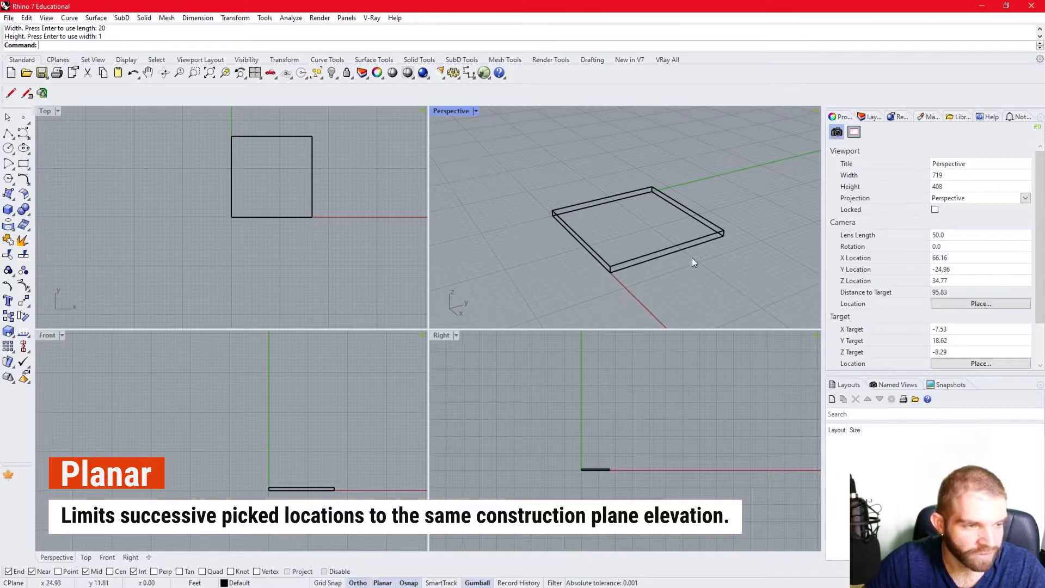
{"action": "left_click", "coordinate": [13, 128]}
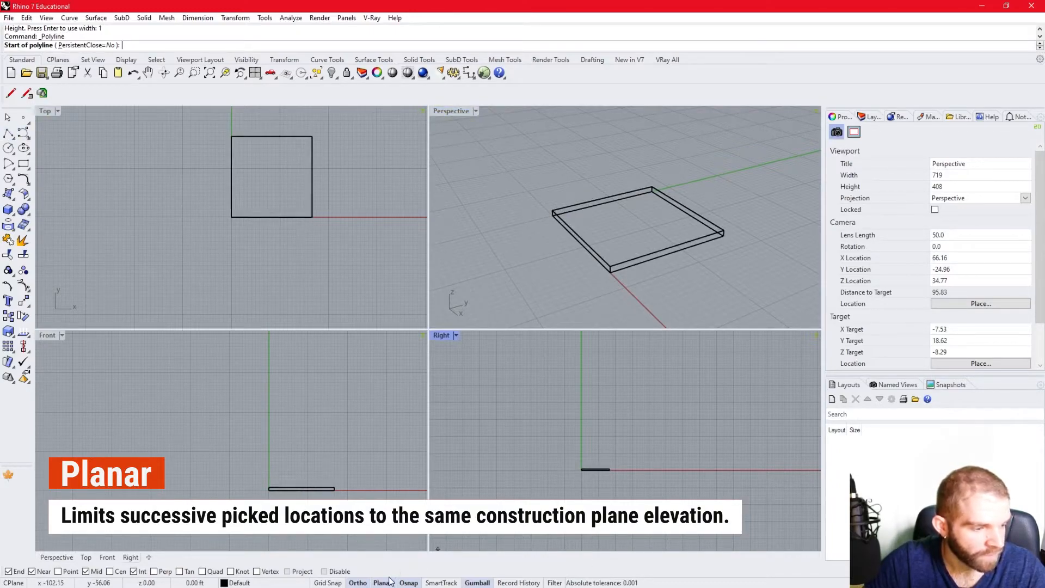
{"action": "right_click_drag", "start_coordinate": [602, 451], "coordinate": [572, 498]}
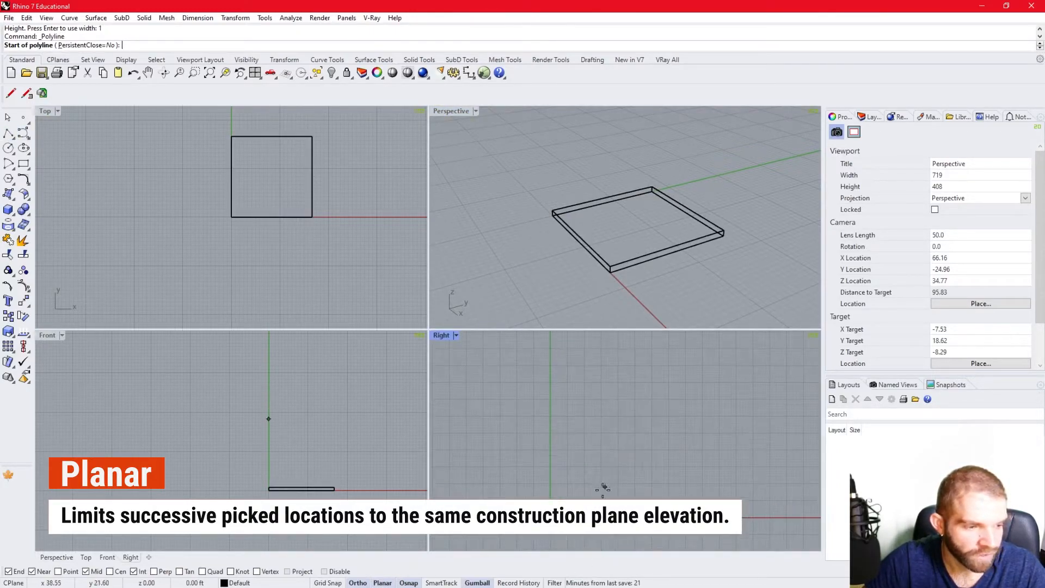
{"action": "left_click", "coordinate": [548, 528]}
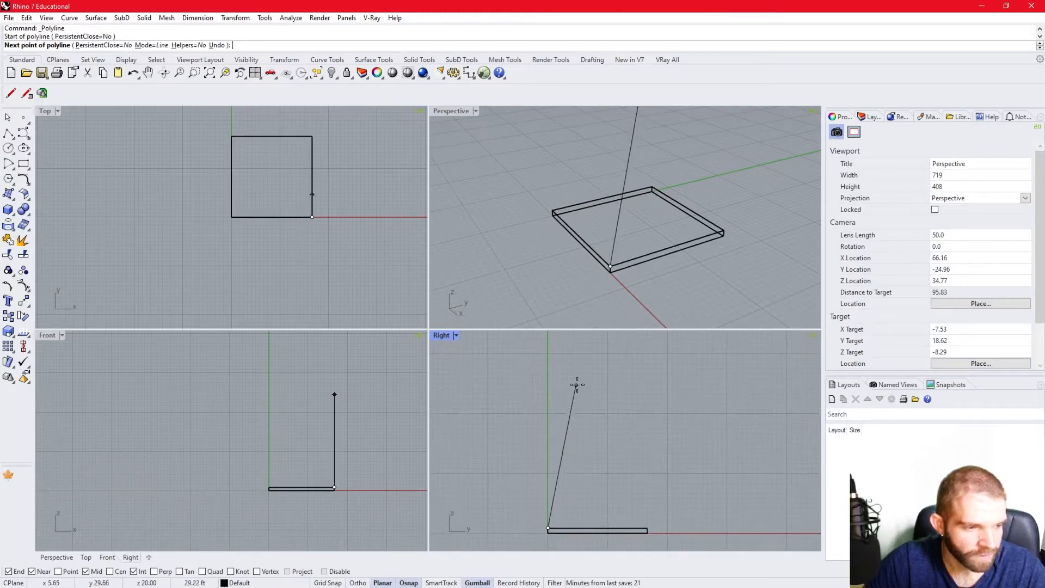
{"action": "scroll", "coordinate": [576, 455], "scroll_direction": "down", "scroll_amount": 3}
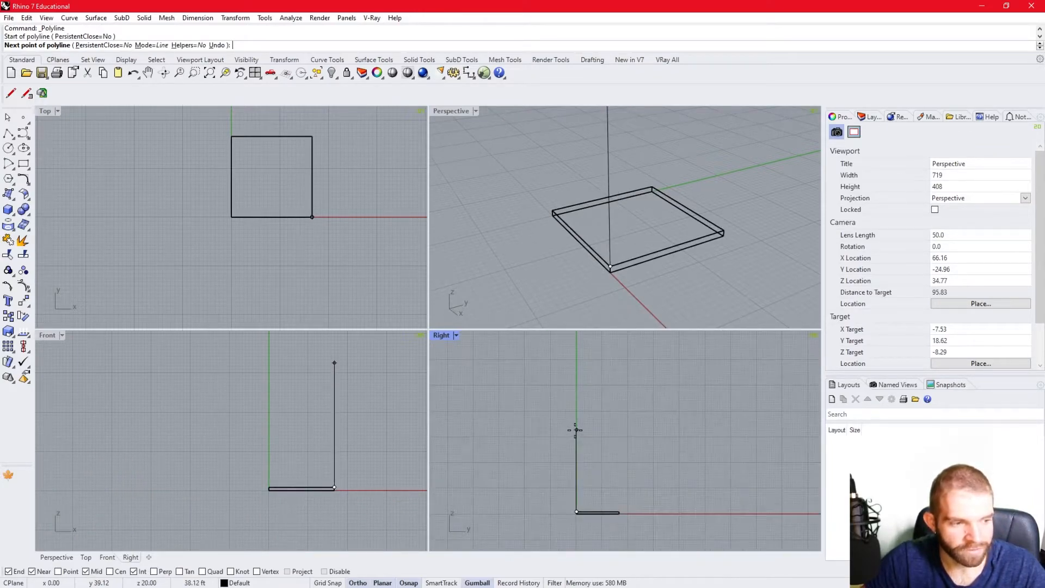
{"action": "scroll", "coordinate": [590, 482], "scroll_direction": "down", "scroll_amount": 1}
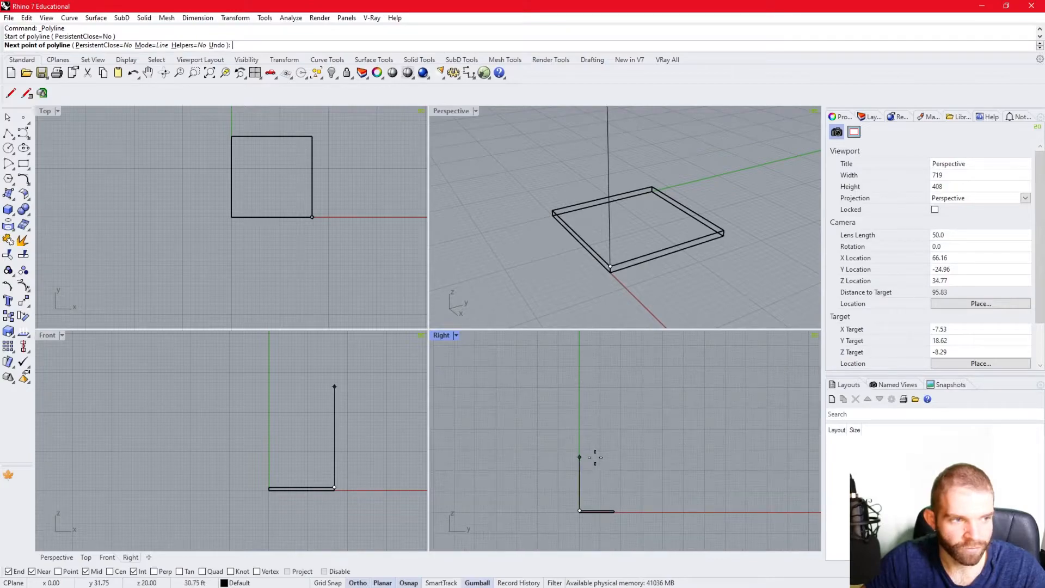
{"action": "left_click", "coordinate": [580, 489]}
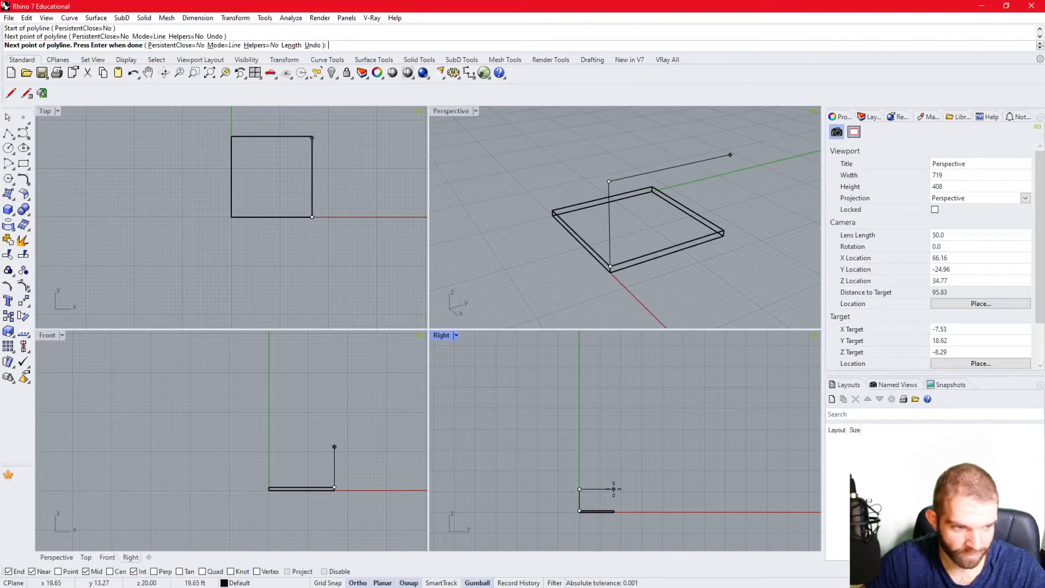
{"action": "left_click", "coordinate": [613, 489]}
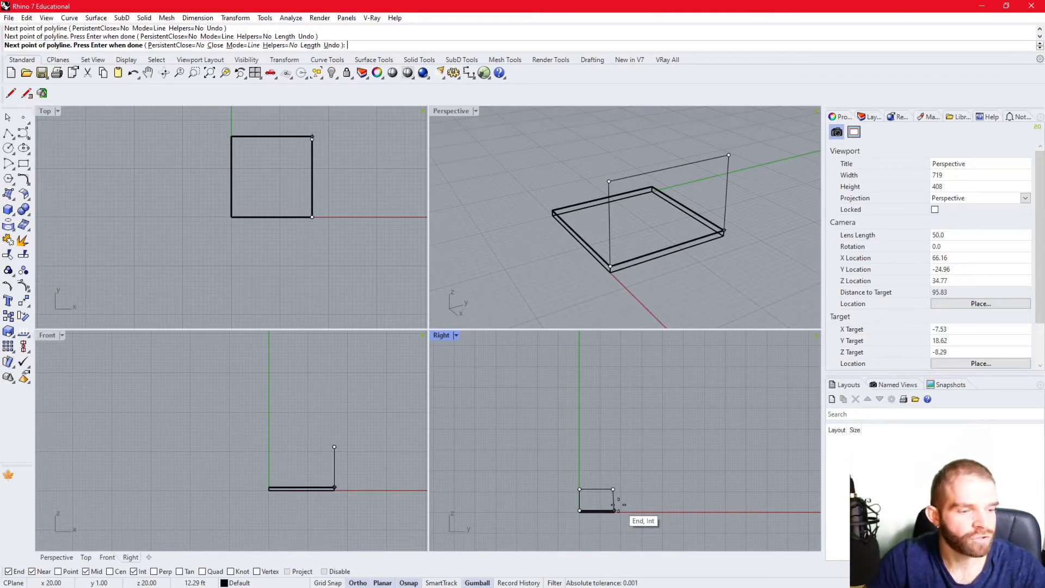
{"action": "left_click", "coordinate": [615, 510]}
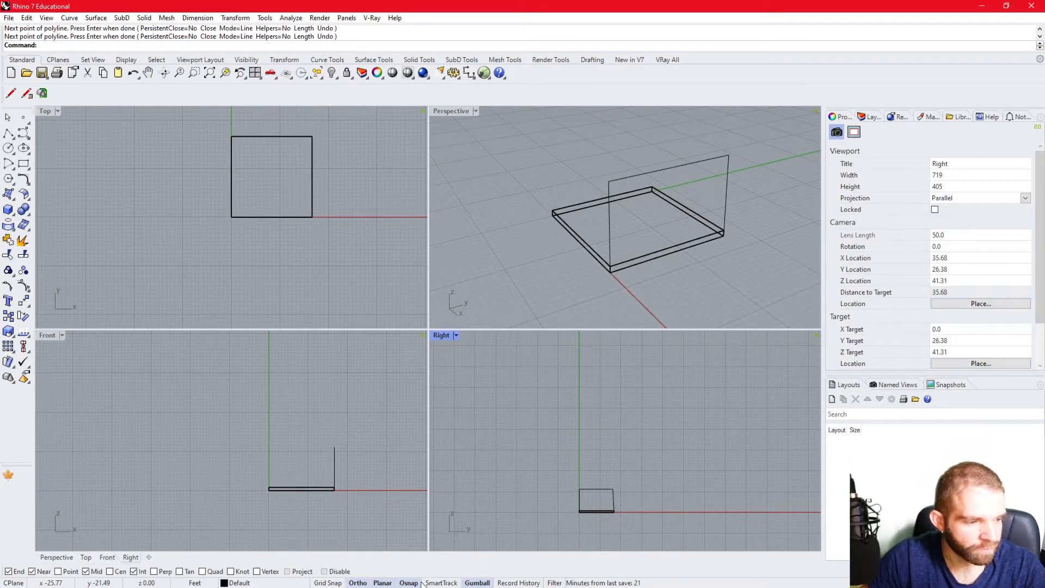
- With Planar off, start another polyline in the Right viewport from the slab's top corner, placing points straight above it and across
{"action": "key", "text": "Return"}
{"action": "left_click", "coordinate": [579, 511]}
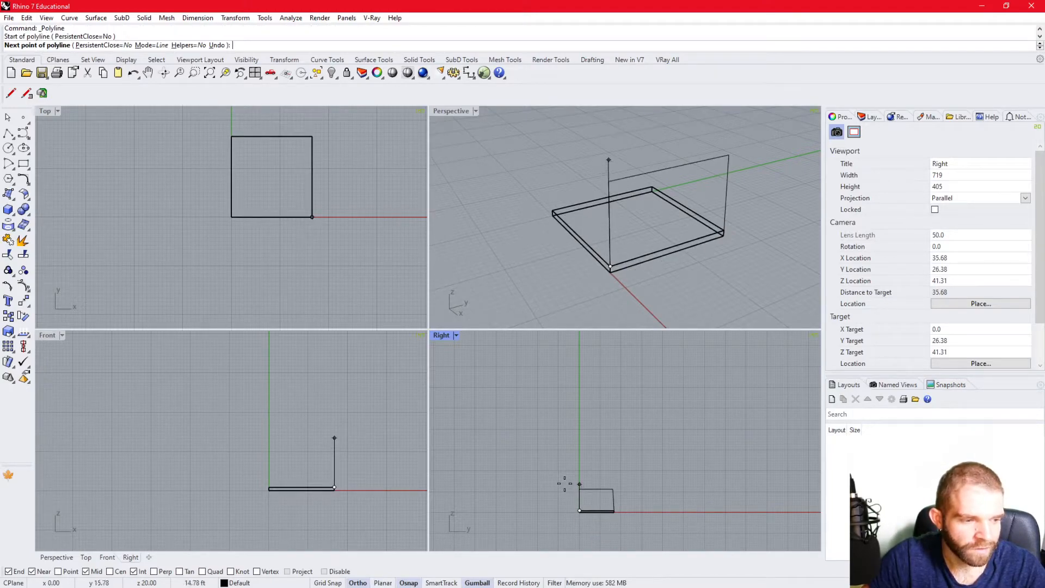
{"action": "left_click", "coordinate": [579, 458]}
{"action": "left_click", "coordinate": [619, 457]}
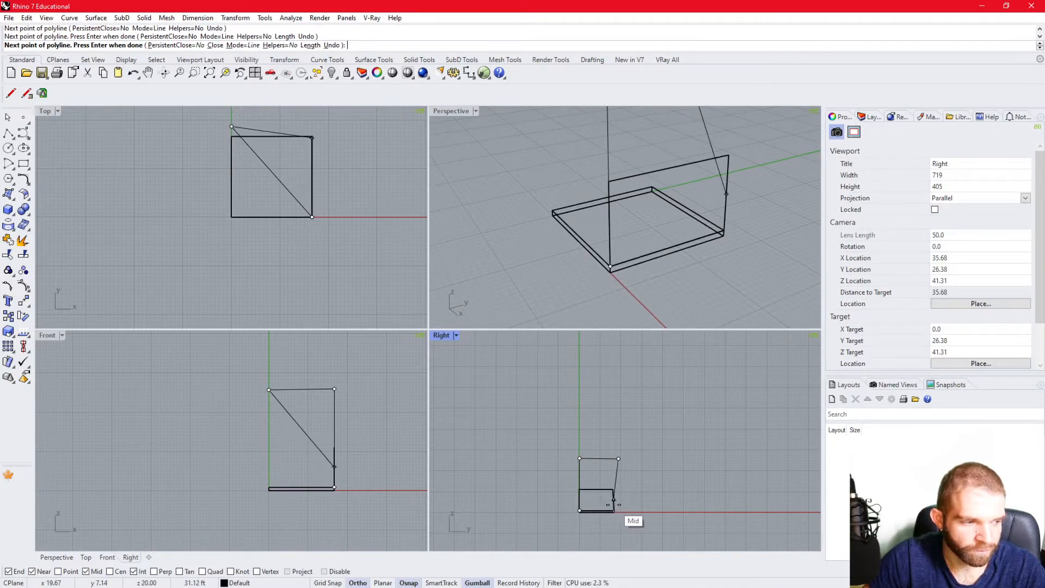
- End the second polyline at the slab's far corner on the Y axis, and orbit the Perspective view to inspect it
{"action": "scroll", "coordinate": [686, 310], "scroll_direction": "down", "scroll_amount": 8}
{"action": "scroll", "coordinate": [687, 270], "scroll_direction": "up", "scroll_amount": 4}
{"action": "scroll", "coordinate": [648, 185], "scroll_direction": "down", "scroll_amount": 6}
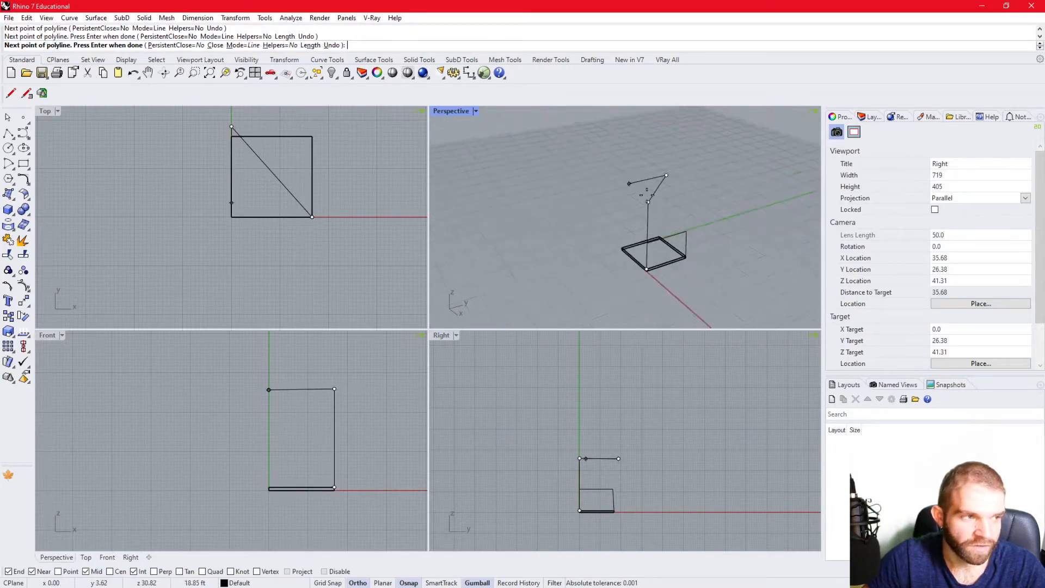
{"action": "scroll", "coordinate": [683, 254], "scroll_direction": "up", "scroll_amount": 6}
{"action": "scroll", "coordinate": [667, 478], "scroll_direction": "down", "scroll_amount": 2}
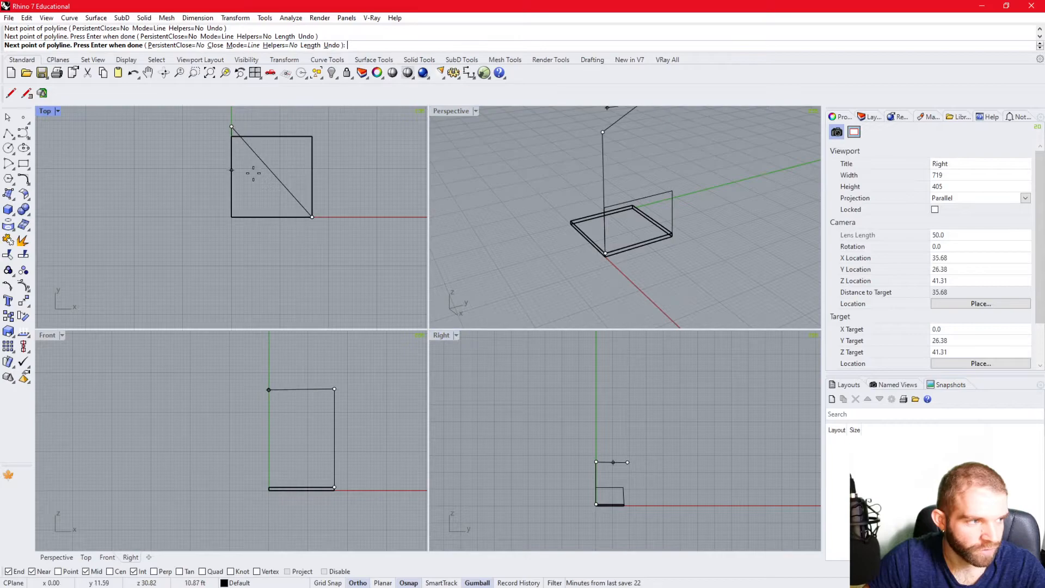
{"action": "left_click", "coordinate": [638, 207]}
{"action": "key", "text": "Return"}
{"action": "right_click_drag", "start_coordinate": [599, 257], "coordinate": [551, 235]}
{"action": "left_click", "coordinate": [550, 235]}
{"action": "left_click", "coordinate": [631, 226]}
{"action": "right_click_drag", "start_coordinate": [630, 226], "coordinate": [491, 488]}
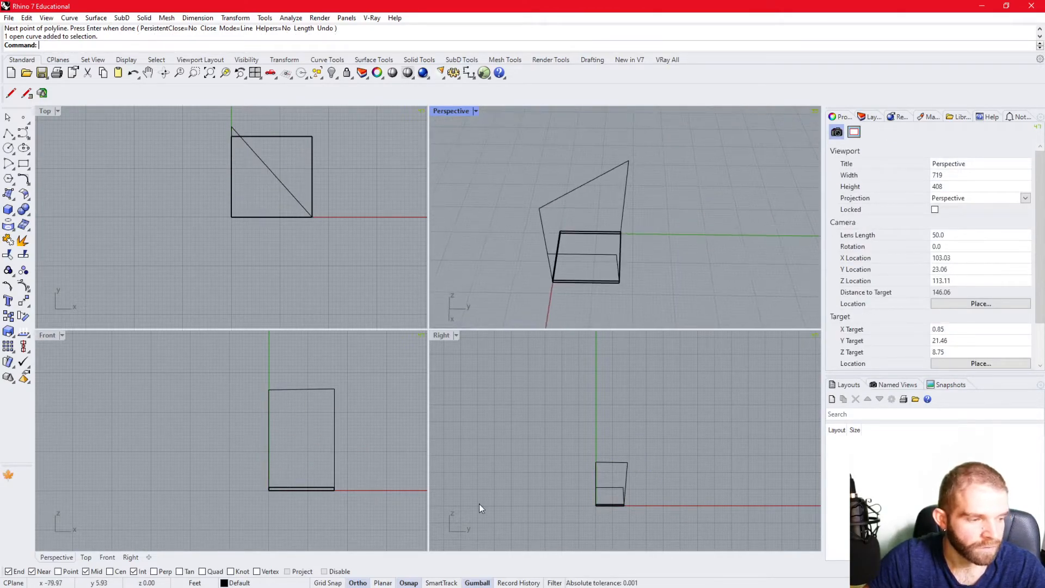
- Turn off all object snaps
{"action": "right_click_drag", "start_coordinate": [627, 305], "coordinate": [621, 239]}
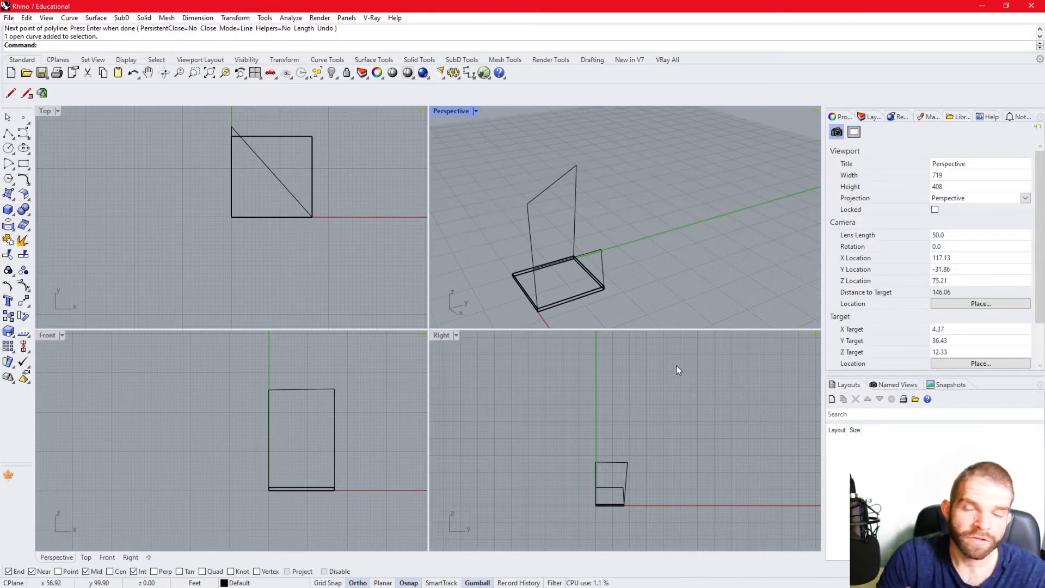
{"action": "left_click", "coordinate": [409, 582]}
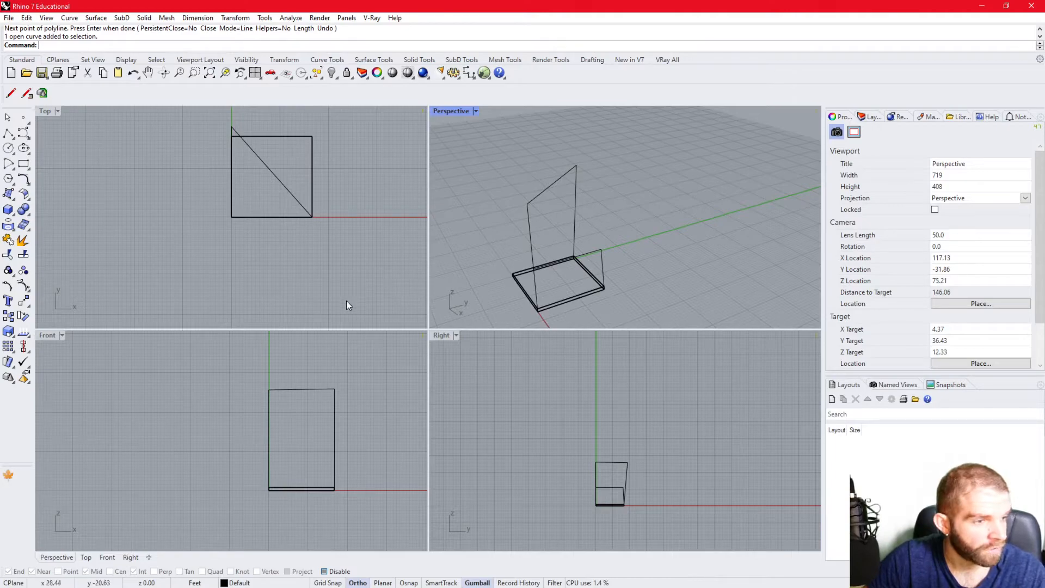
{"action": "right_click_drag", "start_coordinate": [513, 250], "coordinate": [544, 247]}
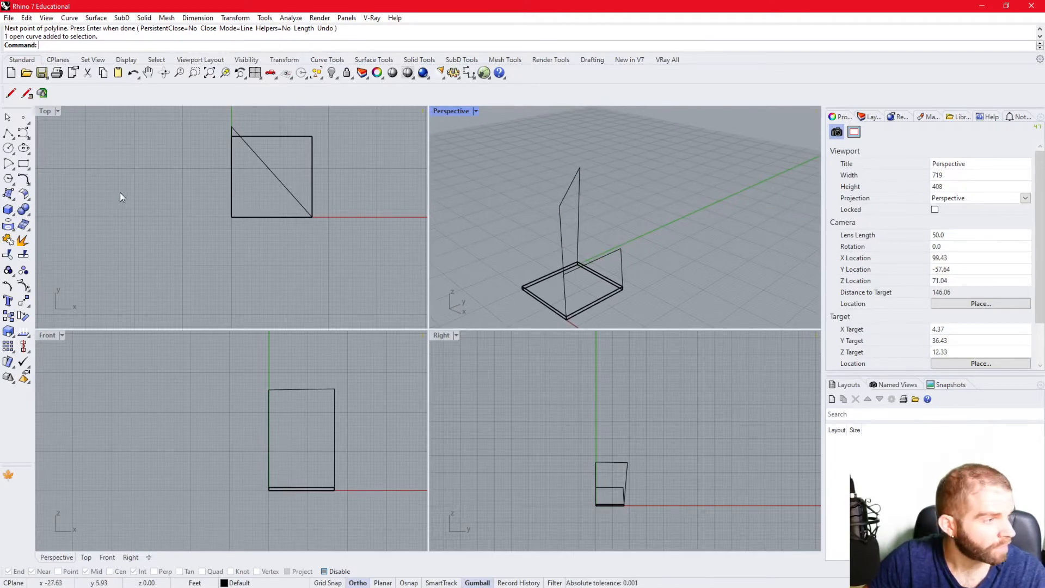
- With object snaps on and Perp enabled, start a box at the slab's top corner above the origin
{"action": "left_click", "coordinate": [8, 210]}
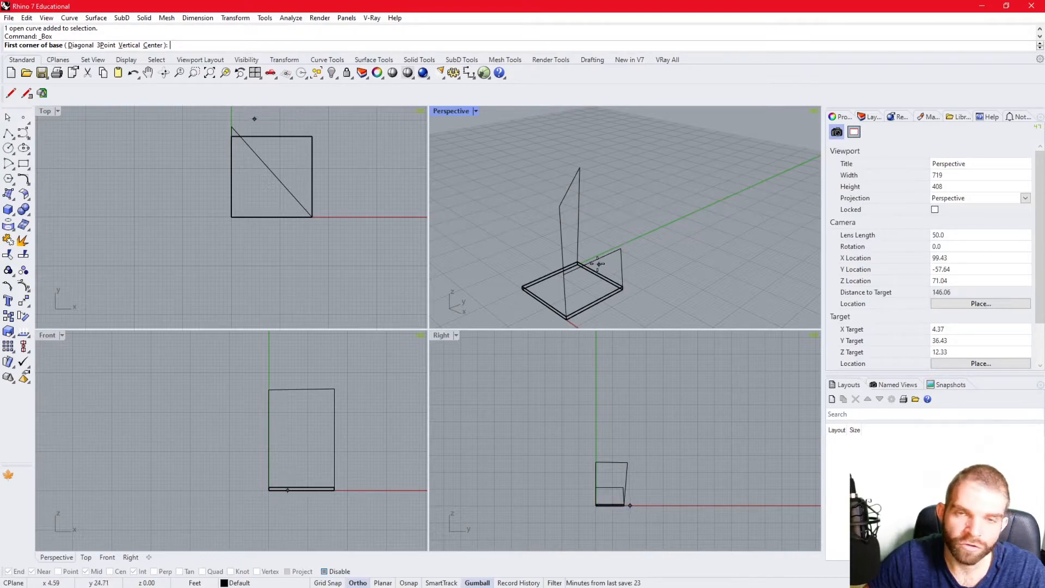
{"action": "scroll", "coordinate": [553, 227], "scroll_direction": "down", "scroll_amount": 3}
{"action": "scroll", "coordinate": [549, 273], "scroll_direction": "up", "scroll_amount": 3}
{"action": "scroll", "coordinate": [580, 269], "scroll_direction": "up", "scroll_amount": 5}
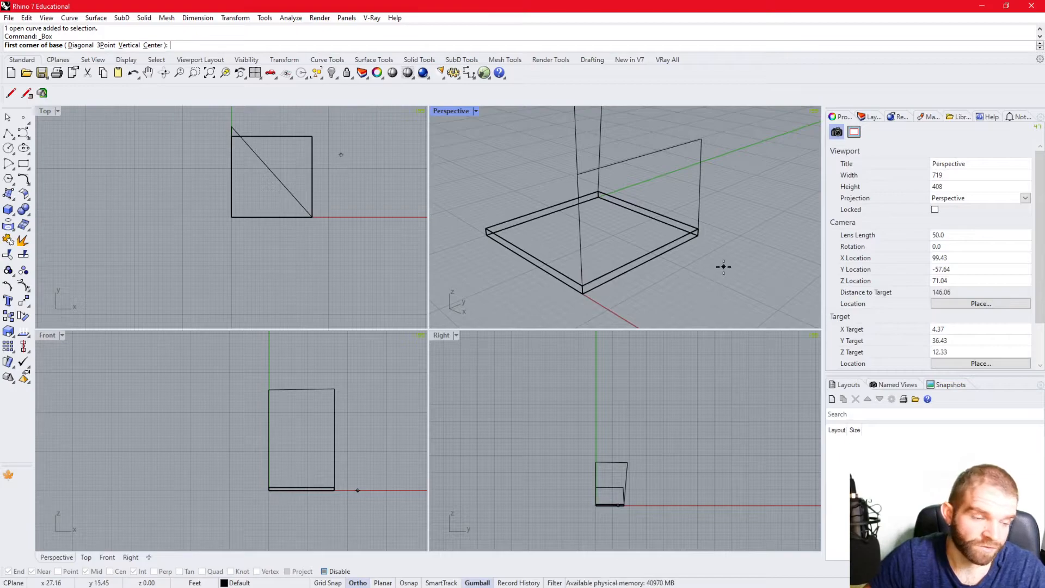
{"action": "left_click", "coordinate": [410, 582]}
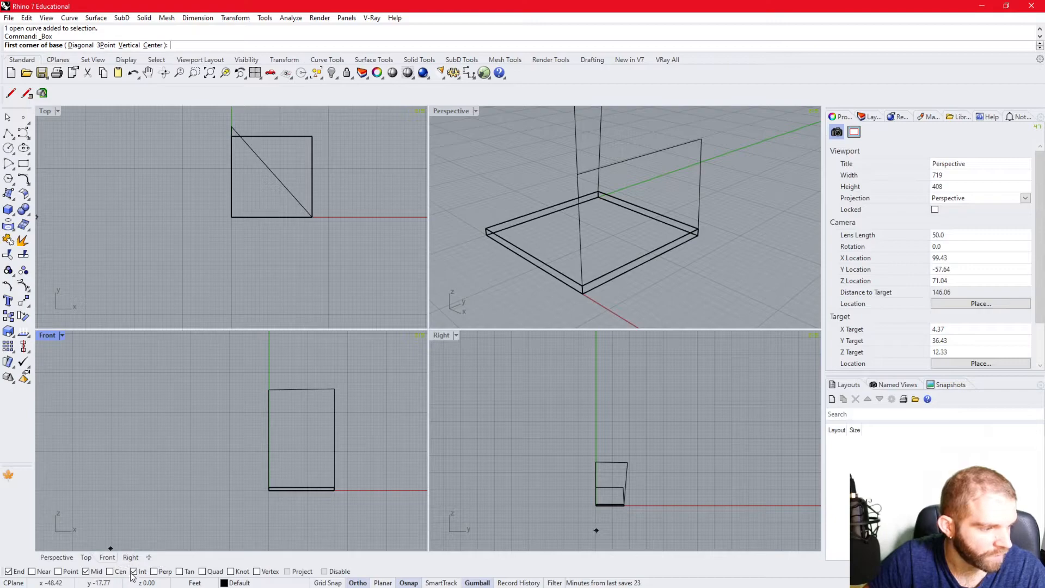
{"action": "left_click", "coordinate": [155, 572]}
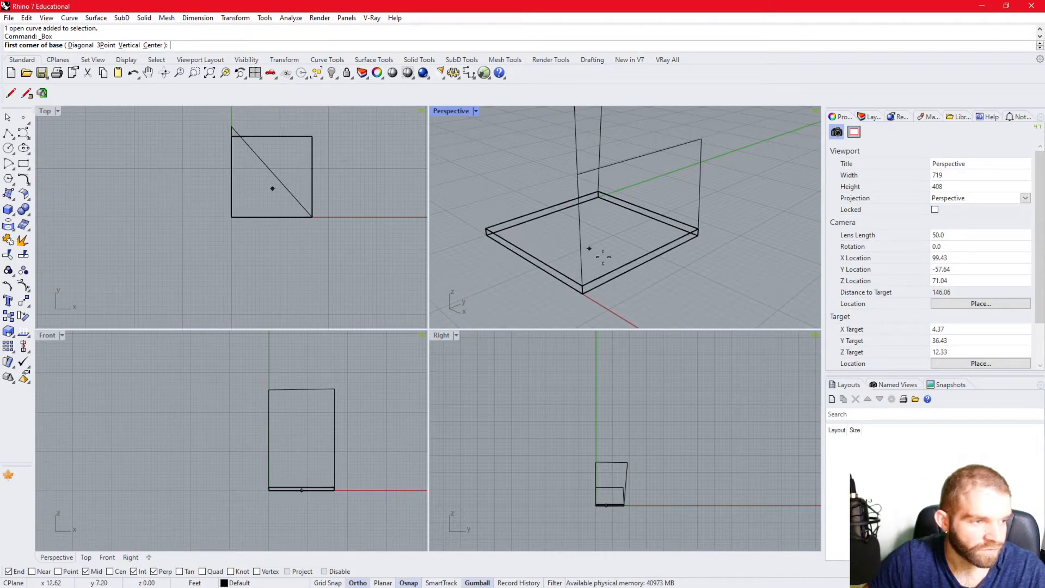
{"action": "left_click", "coordinate": [486, 229]}
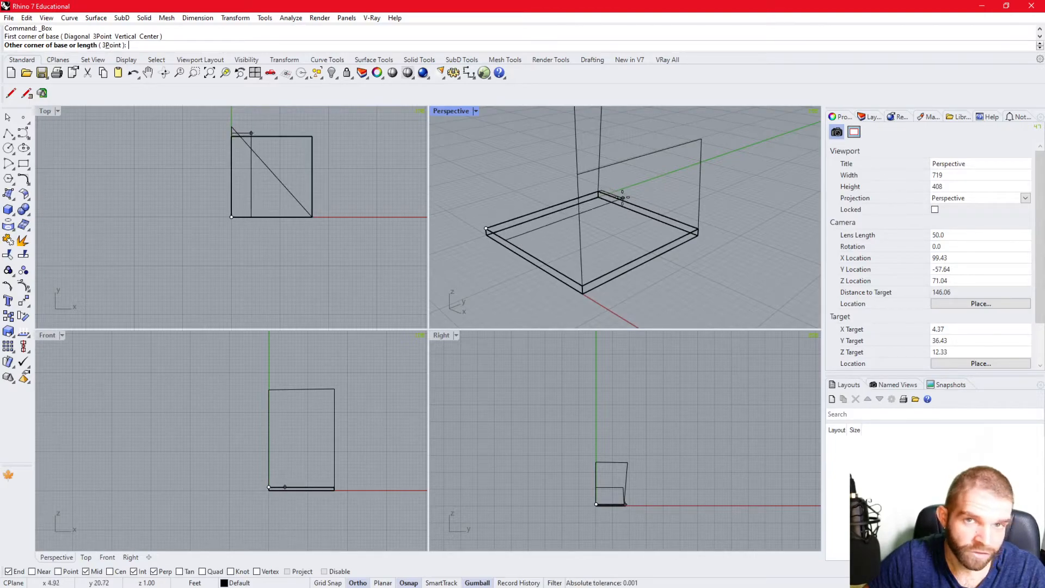
- Enable the Near snap and place the box's opposite base corner on the slab's far top edge, making it about 1.14 ft wide and 20 ft long
{"action": "left_click", "coordinate": [36, 573]}
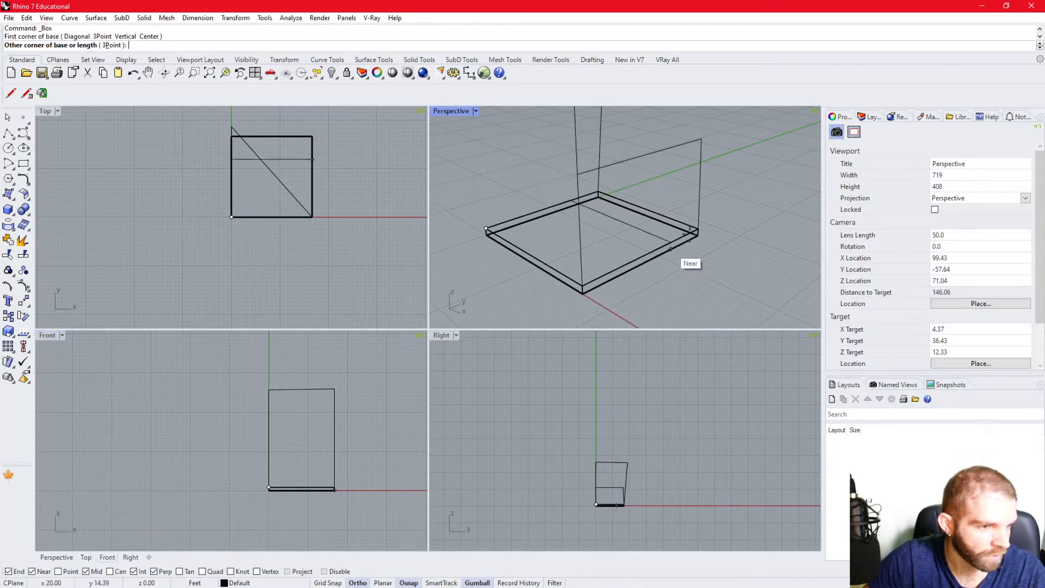
{"action": "right_click_drag", "start_coordinate": [698, 233], "coordinate": [538, 271]}
{"action": "scroll", "coordinate": [641, 162], "scroll_direction": "up", "scroll_amount": 6}
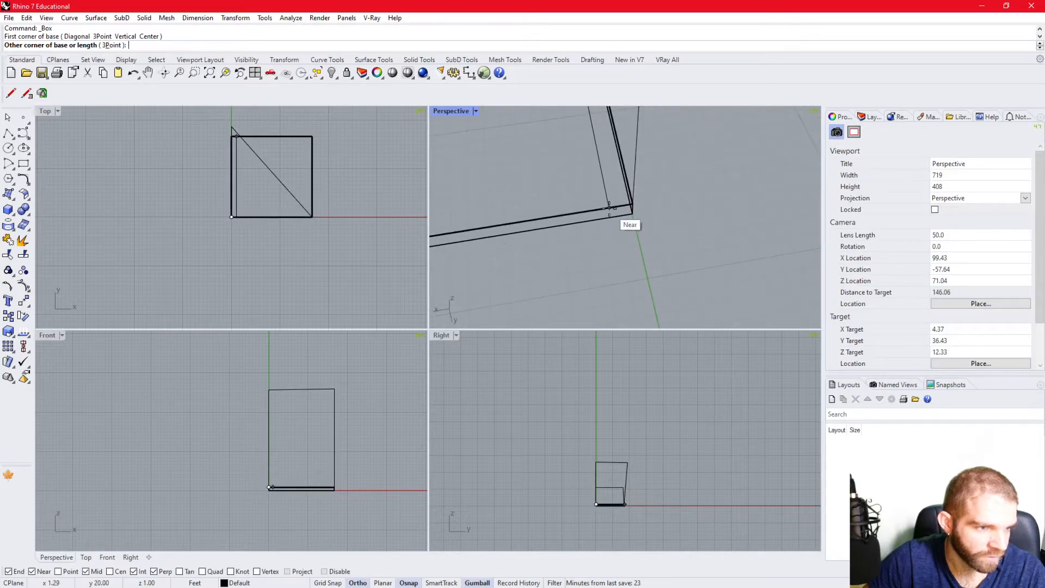
{"action": "scroll", "coordinate": [605, 207], "scroll_direction": "down", "scroll_amount": 4}
{"action": "scroll", "coordinate": [615, 188], "scroll_direction": "up", "scroll_amount": 2}
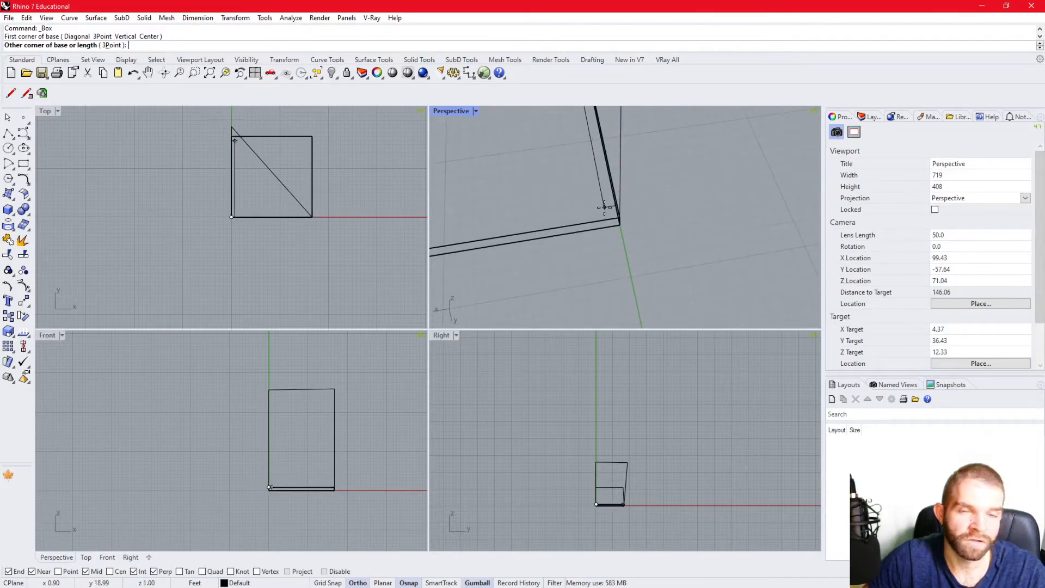
{"action": "right_click_drag", "start_coordinate": [602, 223], "coordinate": [627, 220]}
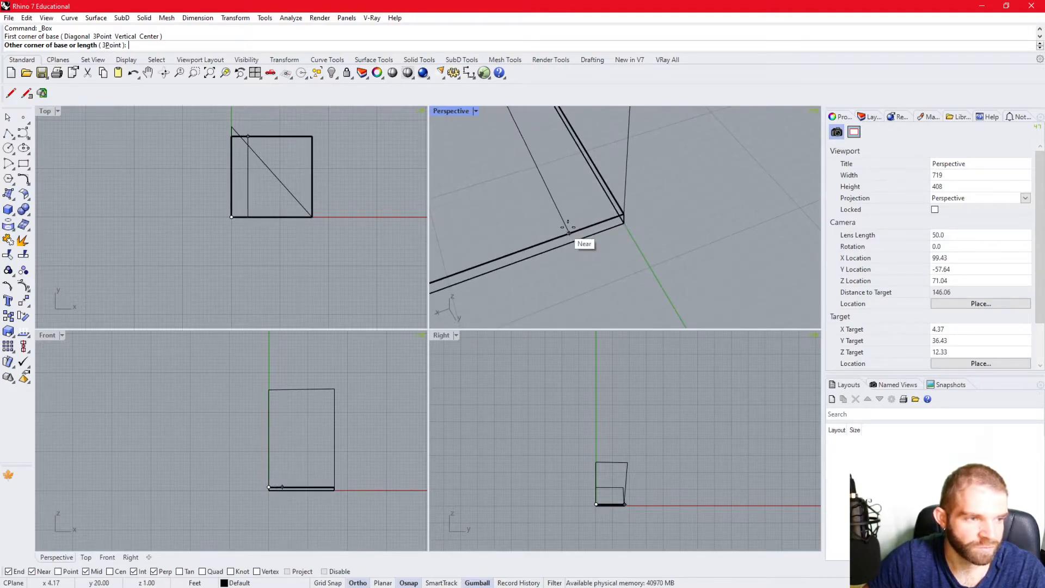
{"action": "left_click", "coordinate": [624, 220]}
- Finish the box as a wall about 30 ft high by snapping its height to the open polyline's upper end
{"action": "scroll", "coordinate": [610, 240], "scroll_direction": "down", "scroll_amount": 4}
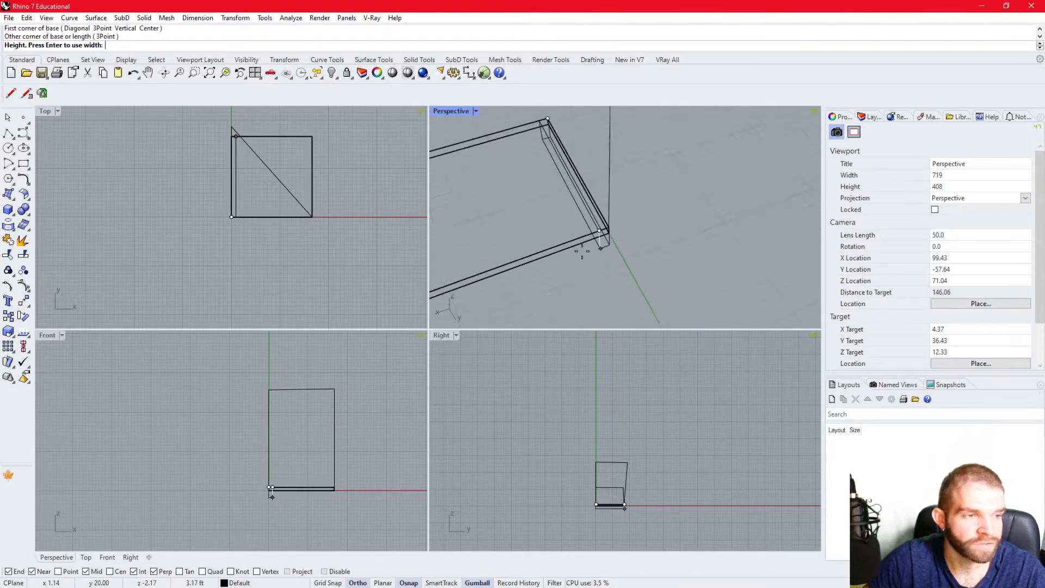
{"action": "right_click_drag", "start_coordinate": [559, 284], "coordinate": [599, 256]}
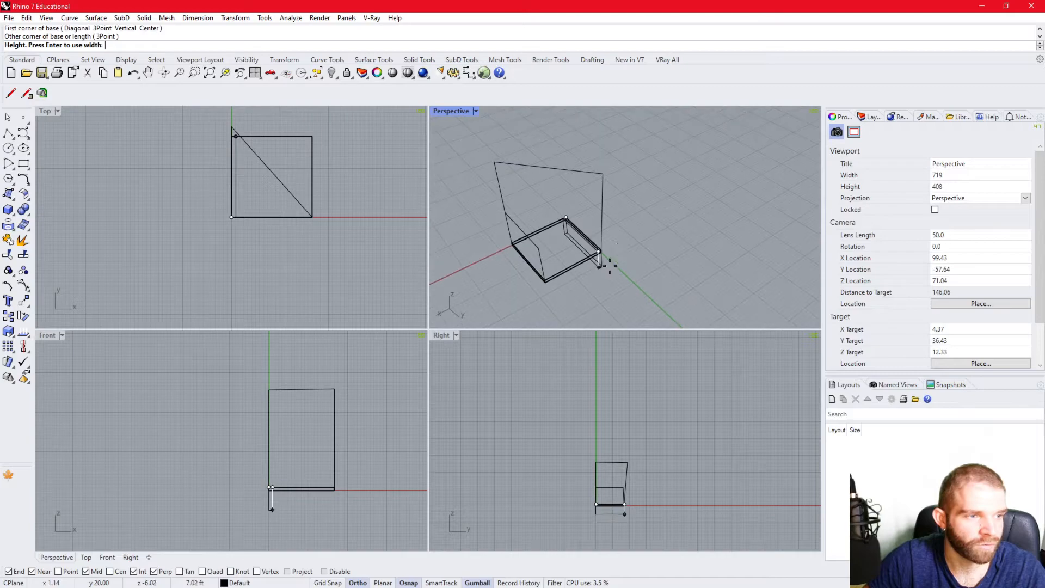
{"action": "left_click", "coordinate": [612, 190]}
{"action": "right_click_drag", "start_coordinate": [611, 189], "coordinate": [632, 248]}
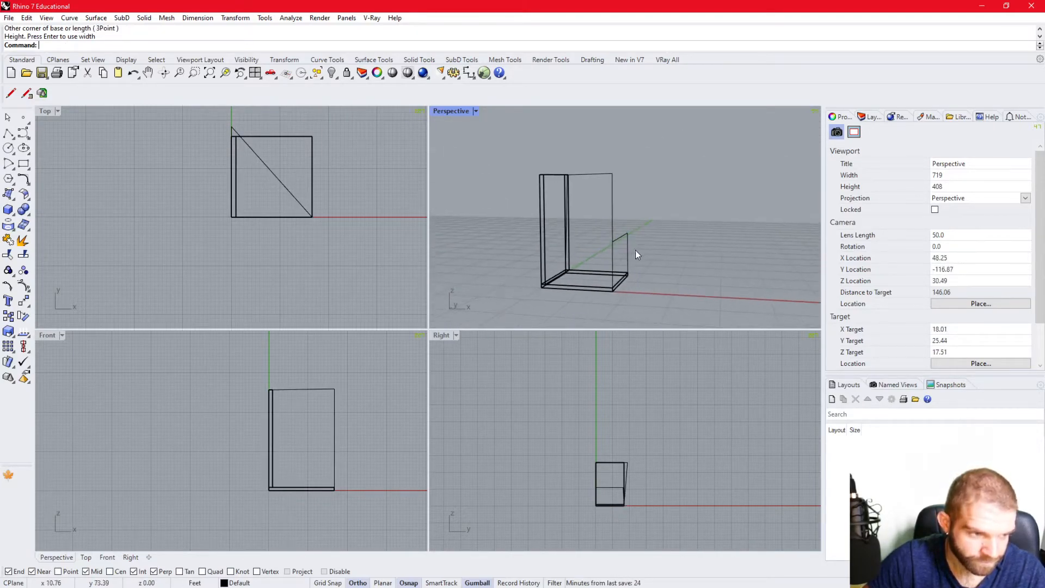
- Select both polylines with a crossing window, delete them together and undo the deletion
{"action": "left_click_drag", "start_coordinate": [634, 250], "coordinate": [604, 231]}
{"action": "right_click_drag", "start_coordinate": [599, 249], "coordinate": [602, 264]}
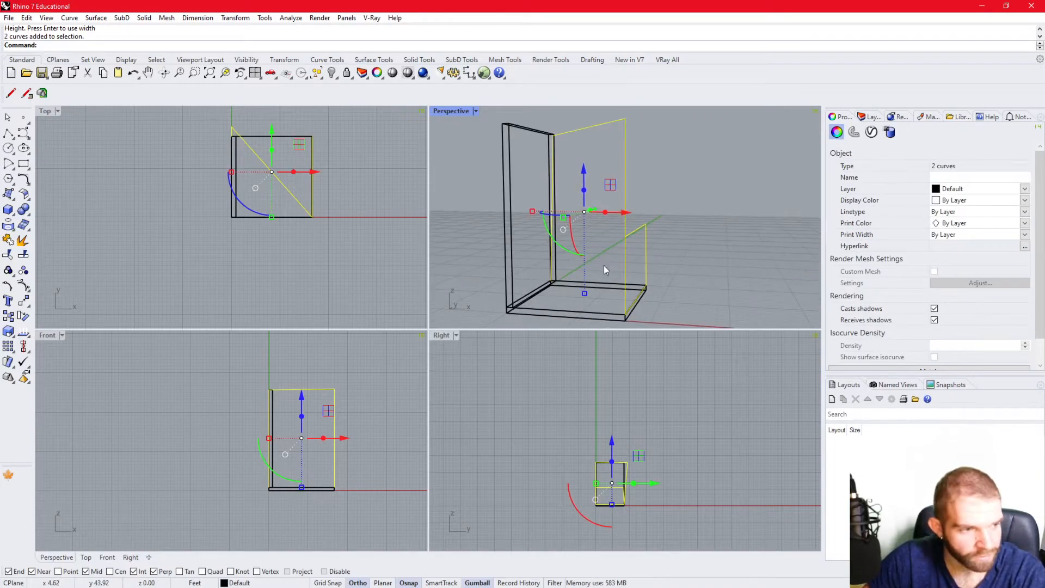
{"action": "key", "text": "Delete"}
{"action": "key", "text": "ctrl+z"}
{"action": "key", "text": "Escape"}
- Delete only the smaller closed polyline standing on the slab's edge
{"action": "right_click_drag", "start_coordinate": [699, 231], "coordinate": [642, 240]}
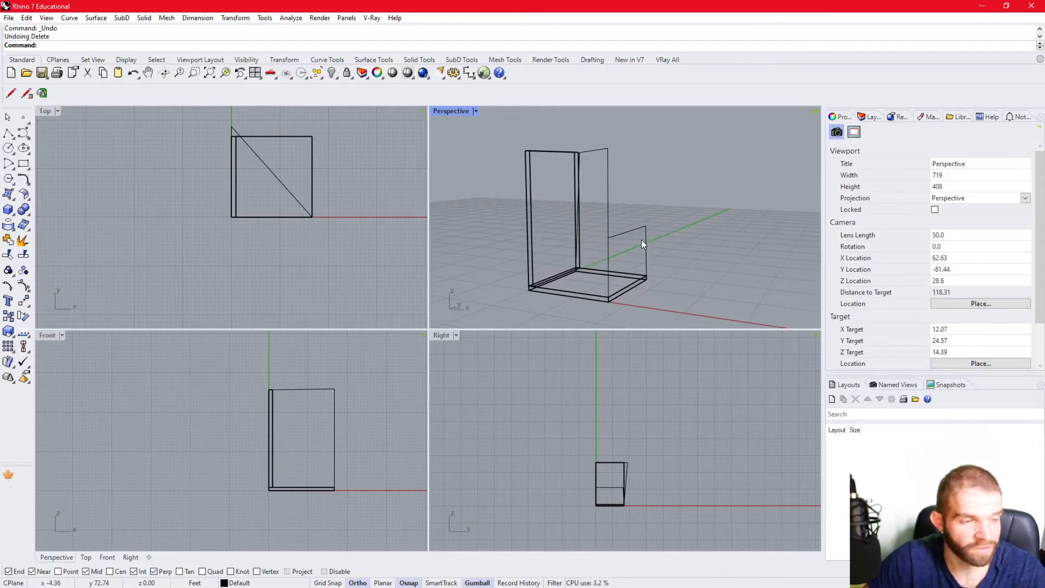
{"action": "scroll", "coordinate": [568, 213], "scroll_direction": "up", "scroll_amount": 2}
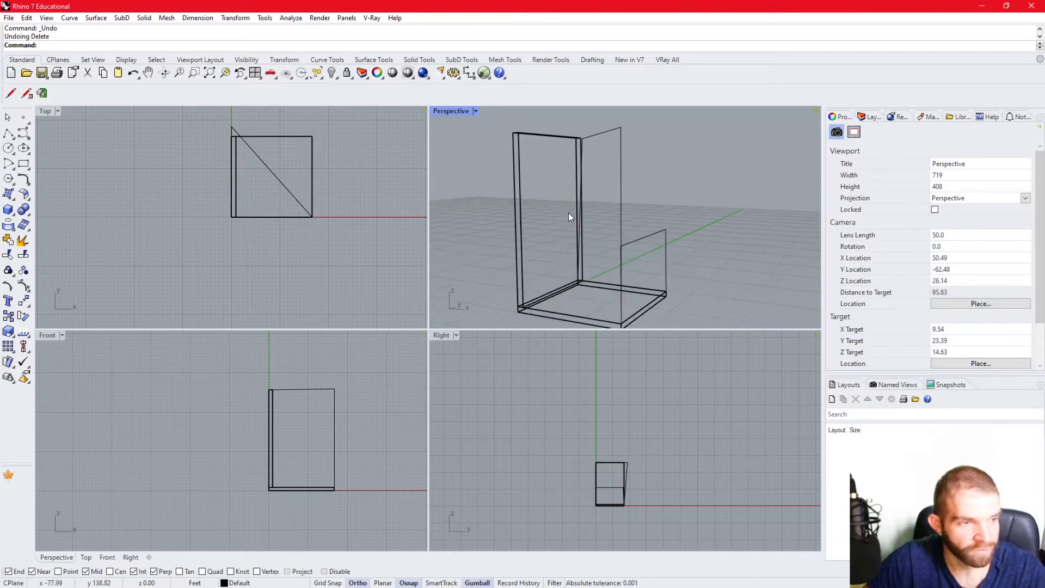
{"action": "right_click_drag", "start_coordinate": [569, 216], "coordinate": [586, 238], "text": "shift"}
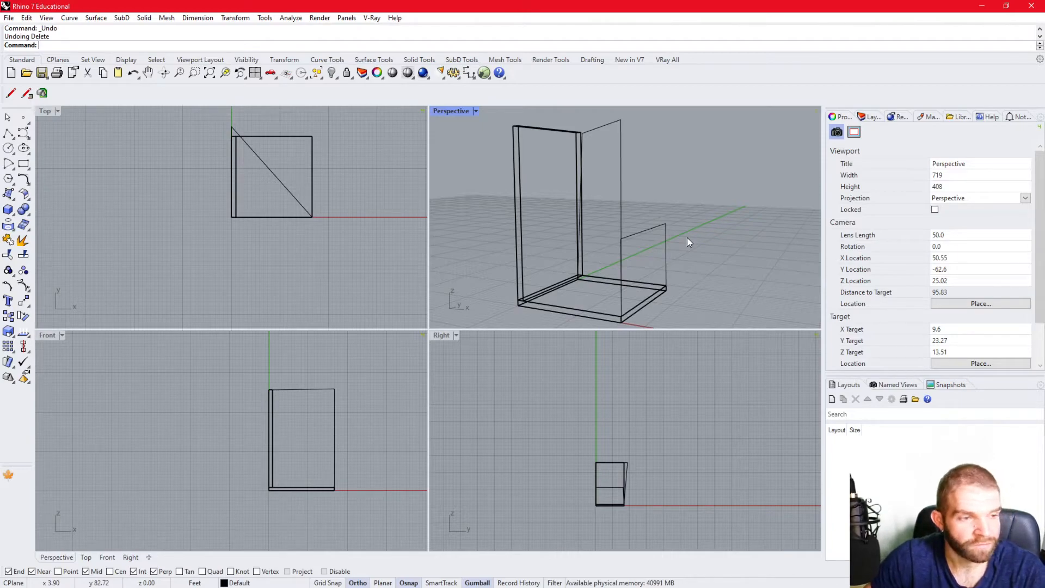
{"action": "left_click", "coordinate": [665, 225]}
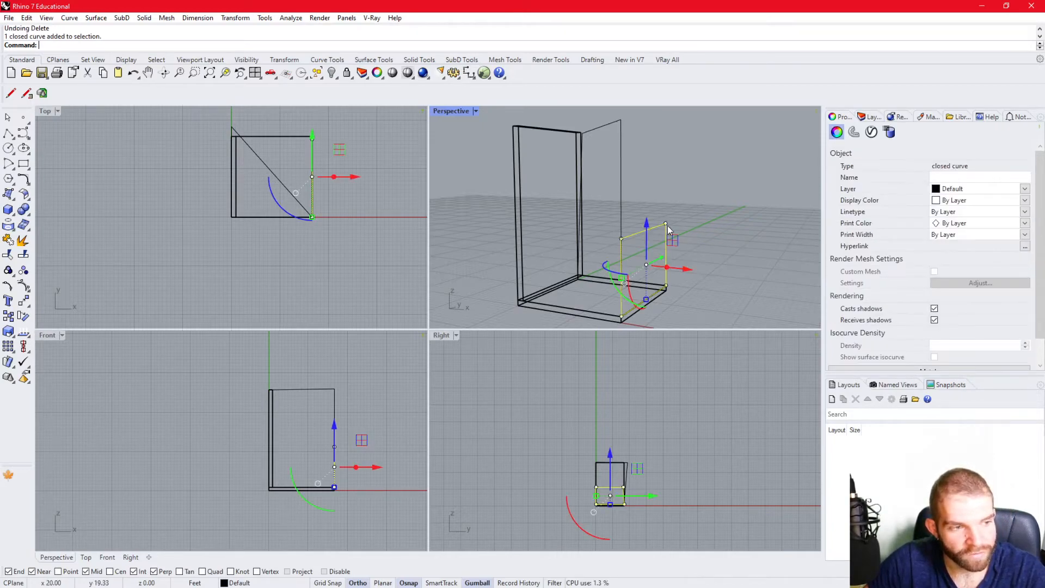
{"action": "key", "text": "Delete"}
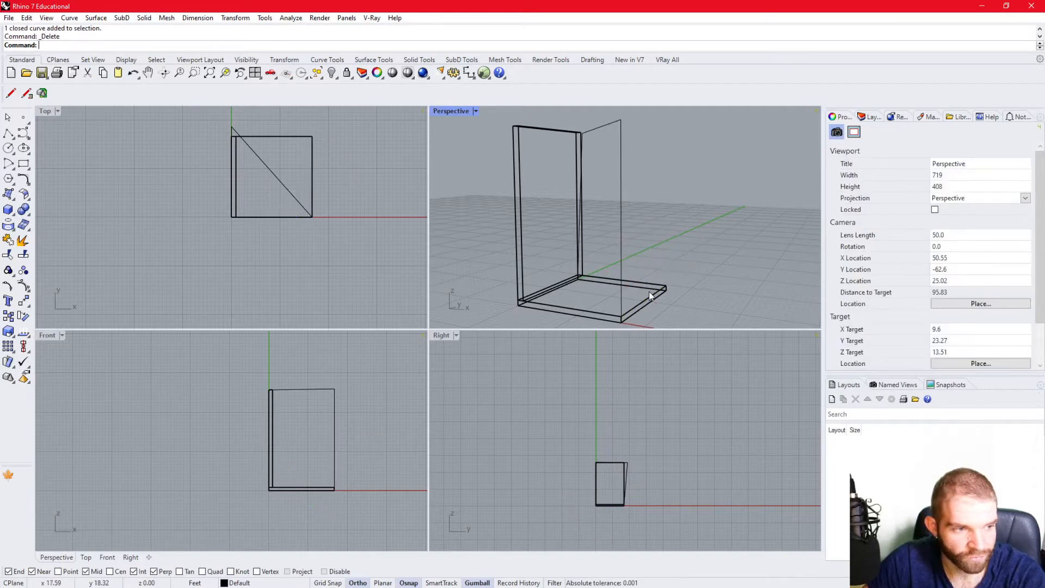
- Delete the taller open polyline, and undo both polyline deletions
{"action": "left_click", "coordinate": [621, 166]}
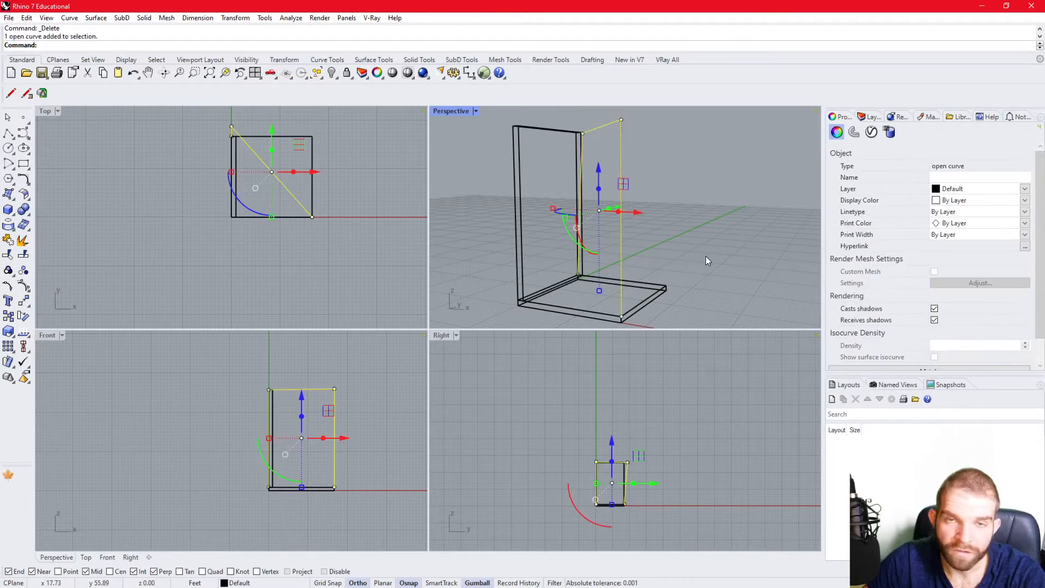
{"action": "key", "text": "Delete"}
{"action": "key", "text": "ctrl+z"}
{"action": "key", "text": "ctrl+z"}
{"action": "key", "text": "Escape"}
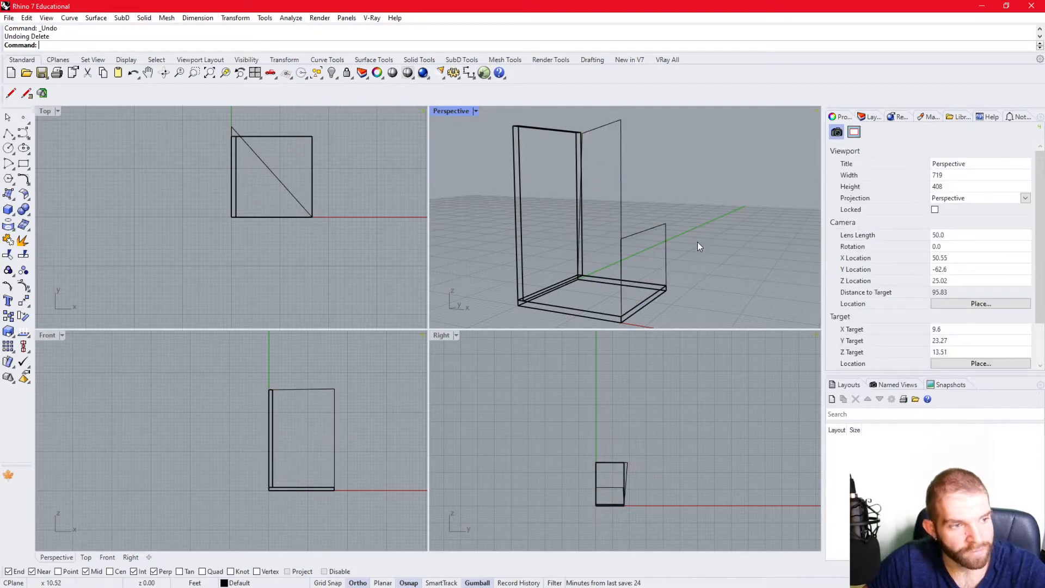
- Select the closed polyline, add the open polyline to the selection and remove it again, and clear the selection
{"action": "left_click", "coordinate": [665, 246]}
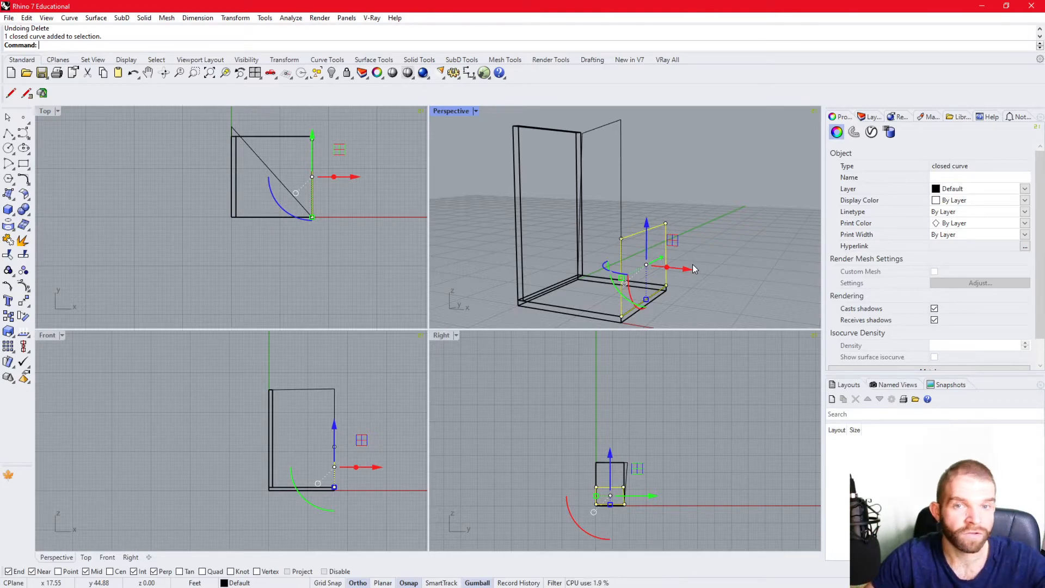
{"action": "left_click", "coordinate": [620, 184], "text": "shift"}
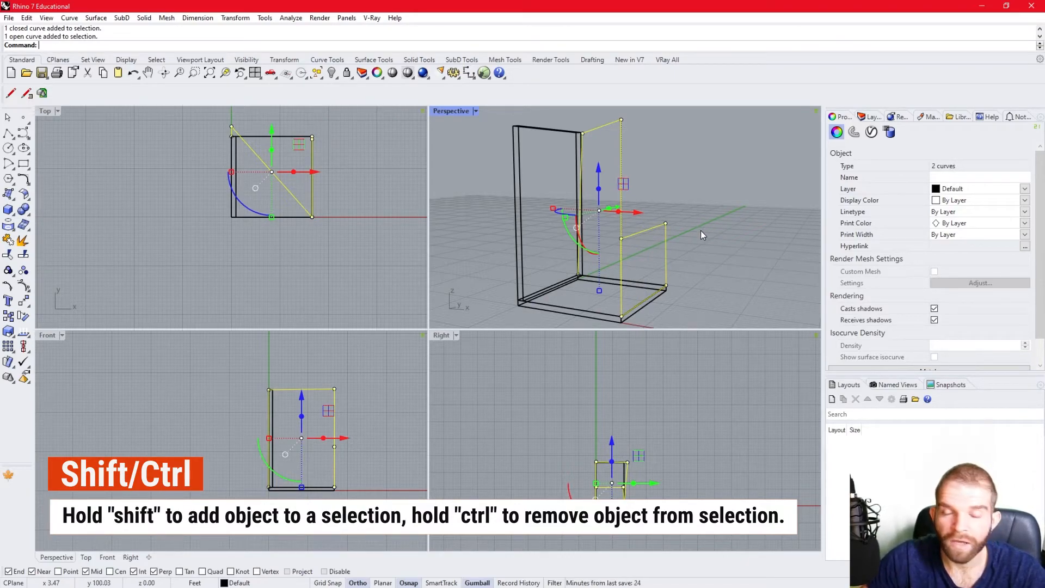
{"action": "left_click", "coordinate": [622, 137], "text": "ctrl"}
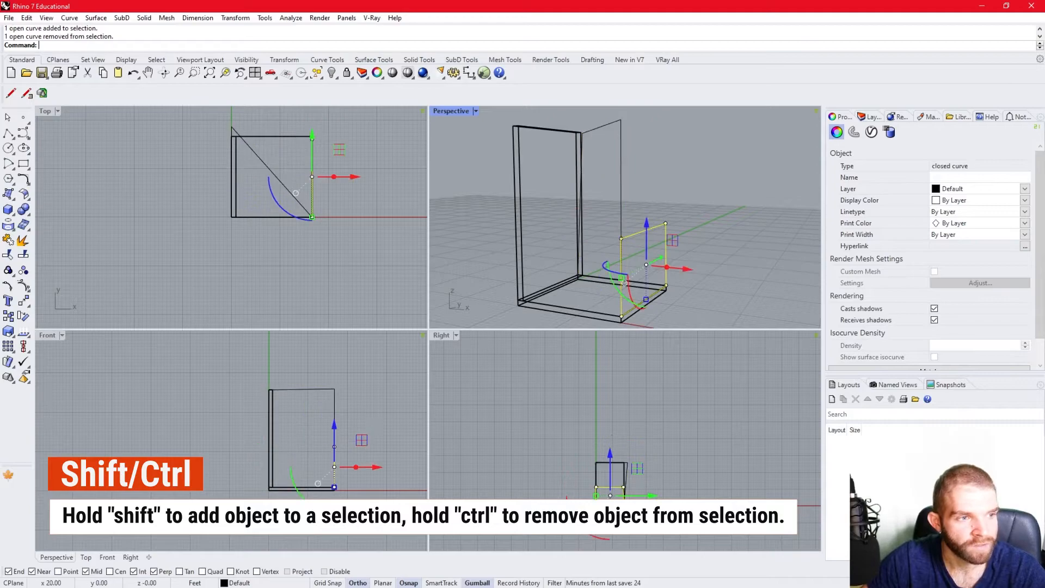
{"action": "left_click", "coordinate": [731, 226]}
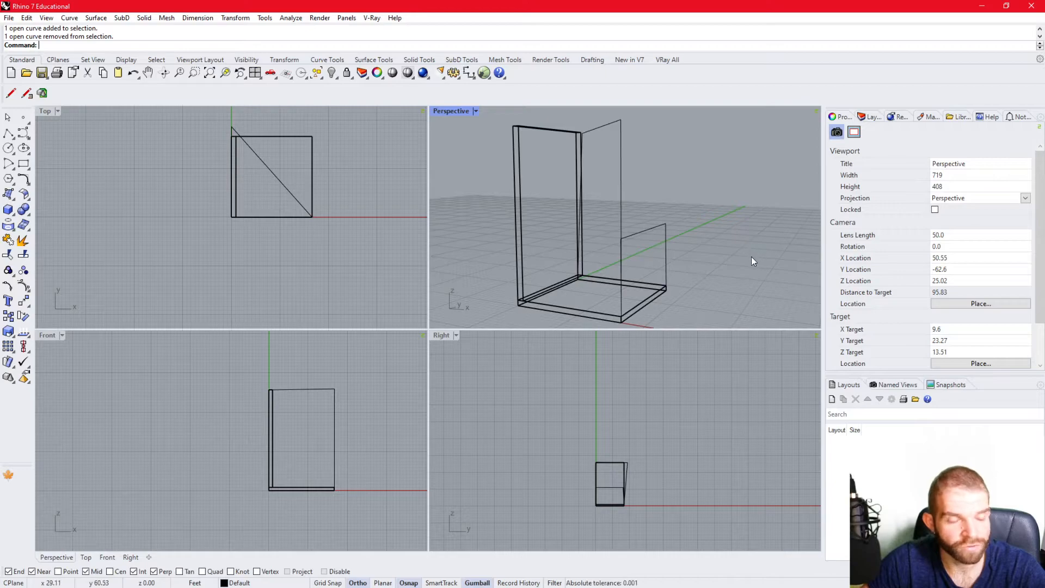
- Try a crossing window on both polylines, and select the closed polyline alone with an enclosing window
{"action": "left_click_drag", "start_coordinate": [691, 195], "coordinate": [603, 168]}
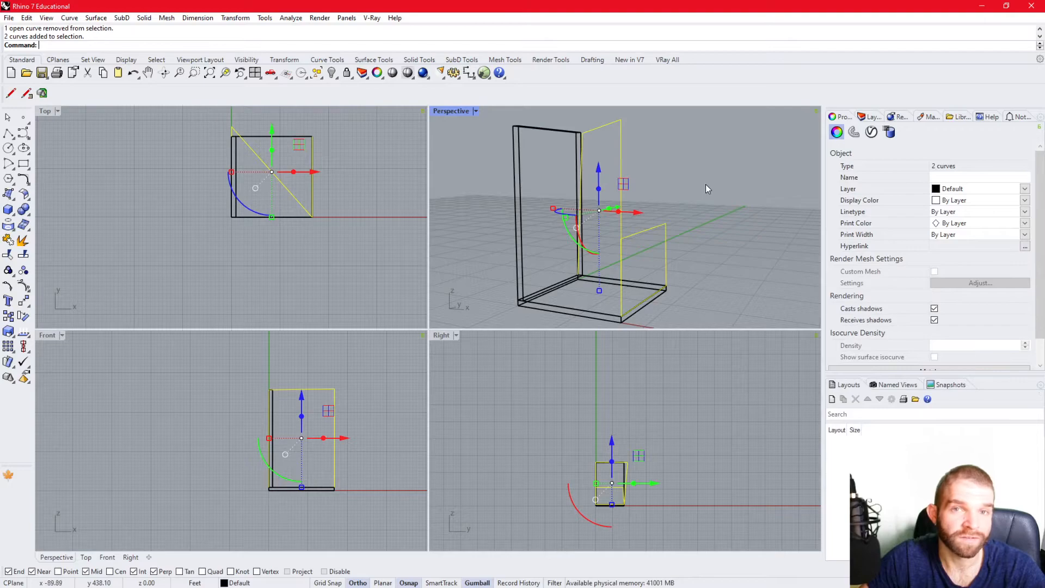
{"action": "key", "text": "Escape"}
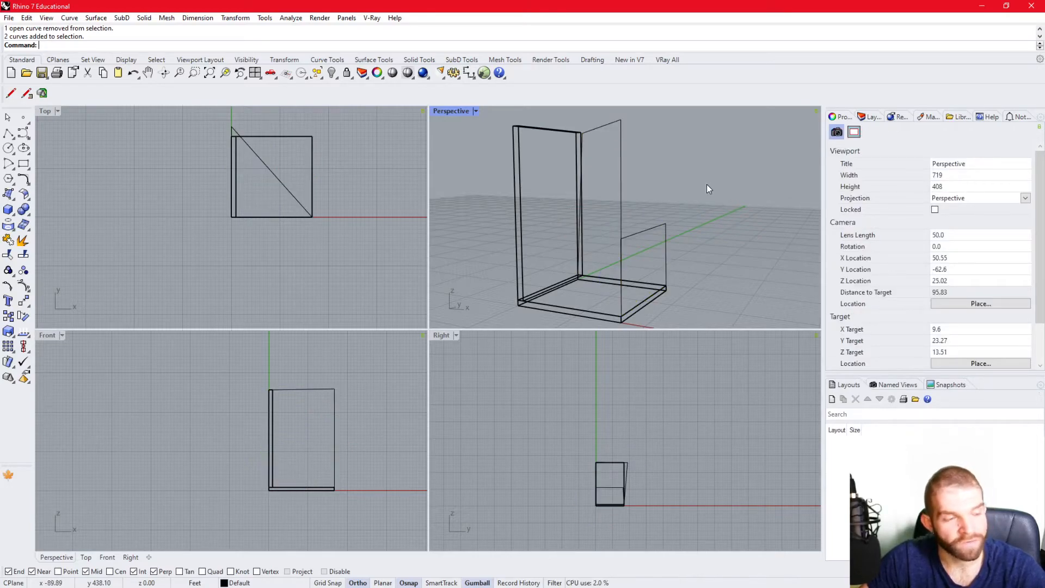
{"action": "left_click_drag", "start_coordinate": [626, 232], "coordinate": [706, 328]}
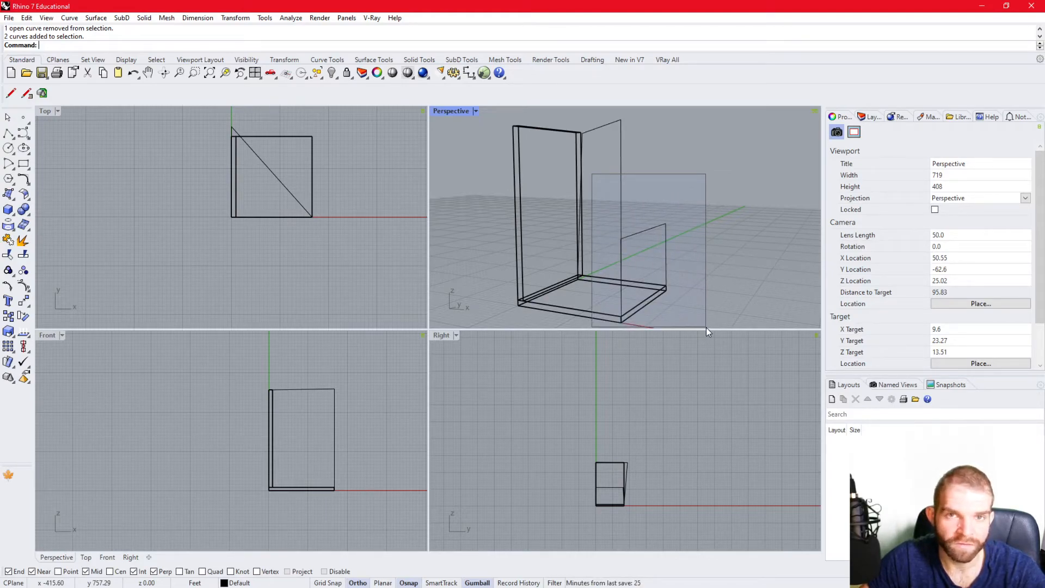
{"action": "left_click_drag", "start_coordinate": [707, 328], "coordinate": [707, 327]}
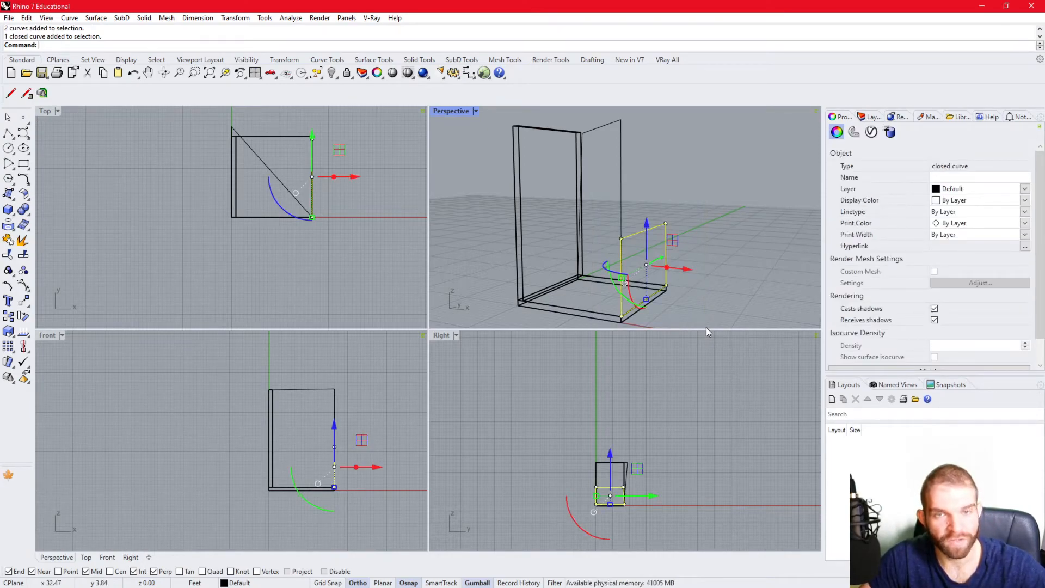
- Select both polylines with a crossing window and delete them, leaving the slab and the wall
{"action": "left_click", "coordinate": [716, 251]}
{"action": "left_click_drag", "start_coordinate": [733, 255], "coordinate": [604, 185]}
{"action": "key", "text": "Delete"}
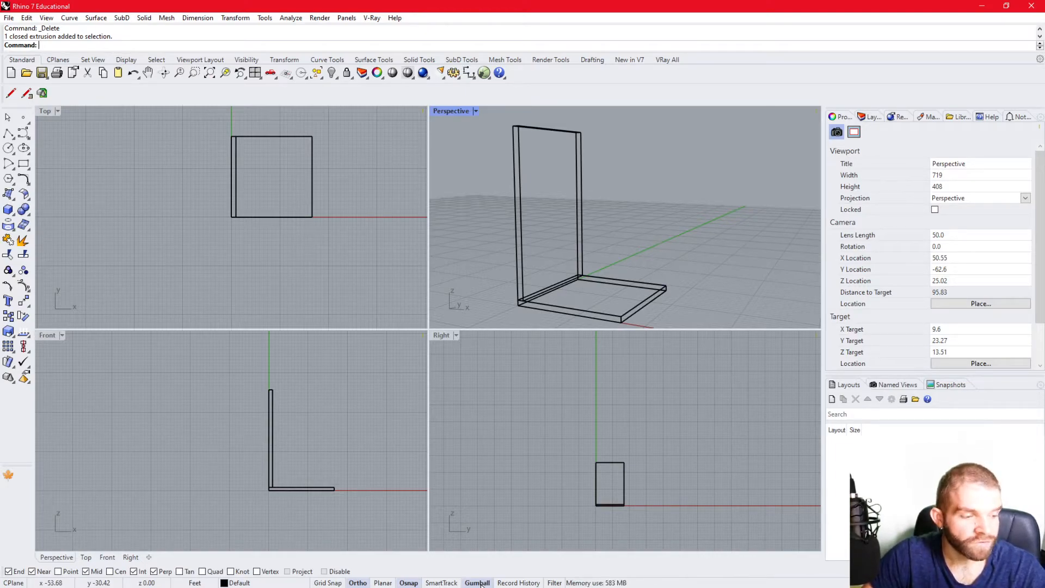
- Select the floor slab in the Perspective view and examine its Gumball handles up close from several angles
{"action": "left_click", "coordinate": [655, 301]}
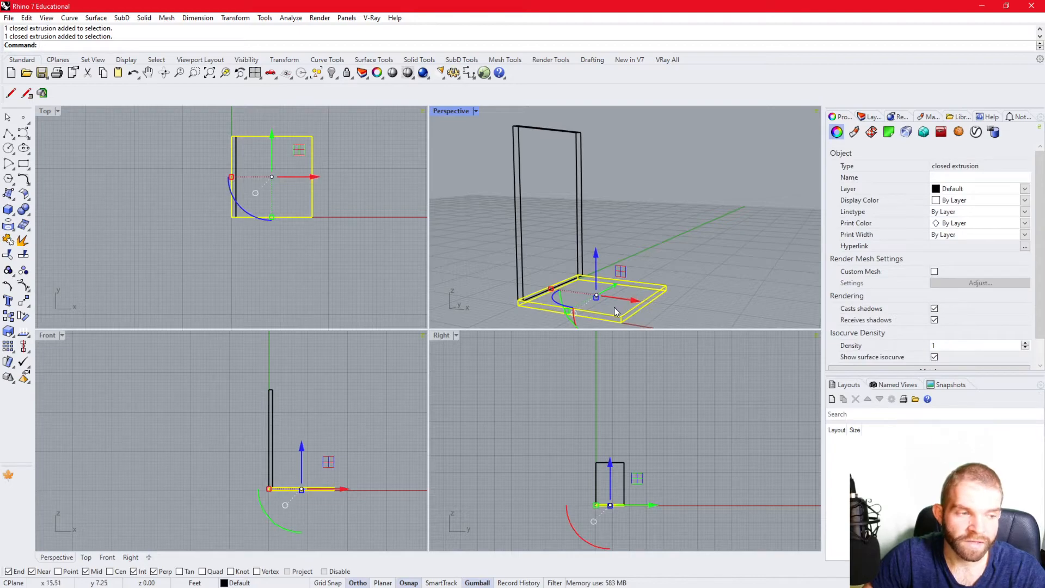
{"action": "right_click_drag", "start_coordinate": [617, 310], "coordinate": [552, 306]}
{"action": "right_click_drag", "start_coordinate": [567, 228], "coordinate": [563, 188], "text": "shift"}
{"action": "right_click_drag", "start_coordinate": [557, 270], "coordinate": [524, 274]}
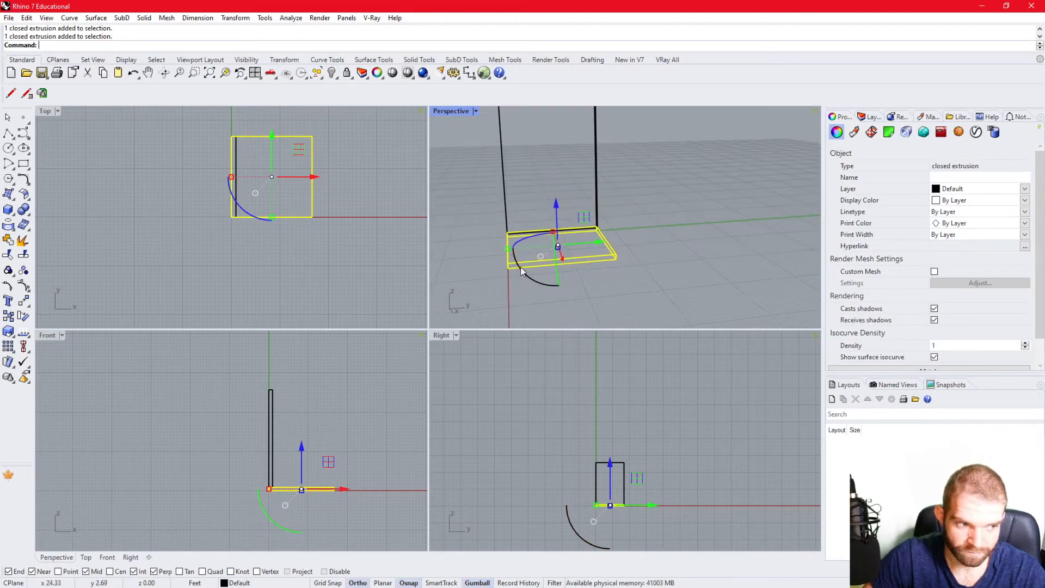
{"action": "scroll", "coordinate": [524, 273], "scroll_direction": "up", "scroll_amount": 5}
{"action": "right_click_drag", "start_coordinate": [605, 266], "coordinate": [619, 265]}
{"action": "scroll", "coordinate": [603, 238], "scroll_direction": "up", "scroll_amount": 5}
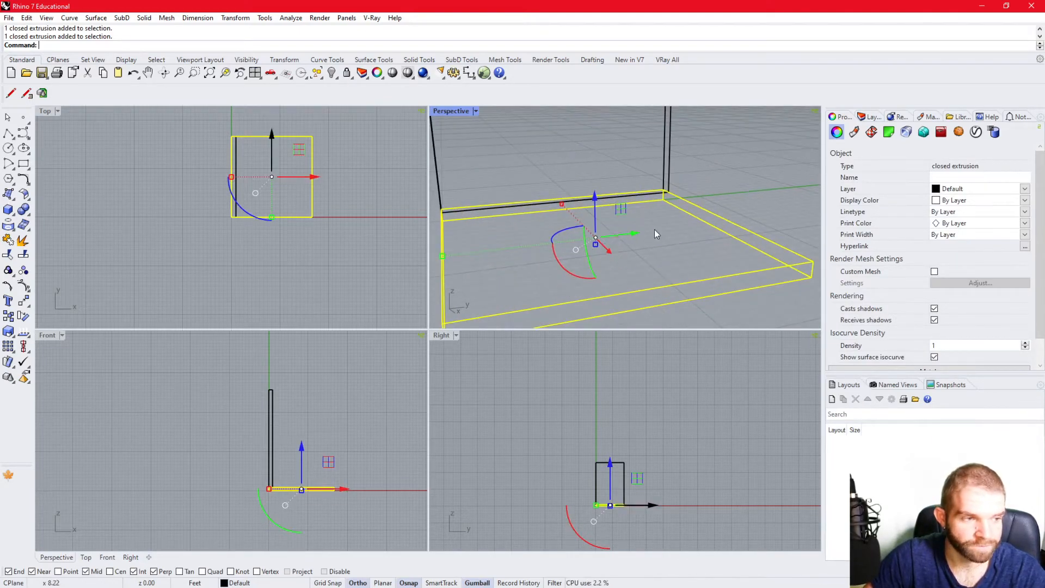
{"action": "scroll", "coordinate": [626, 240], "scroll_direction": "down", "scroll_amount": 2}
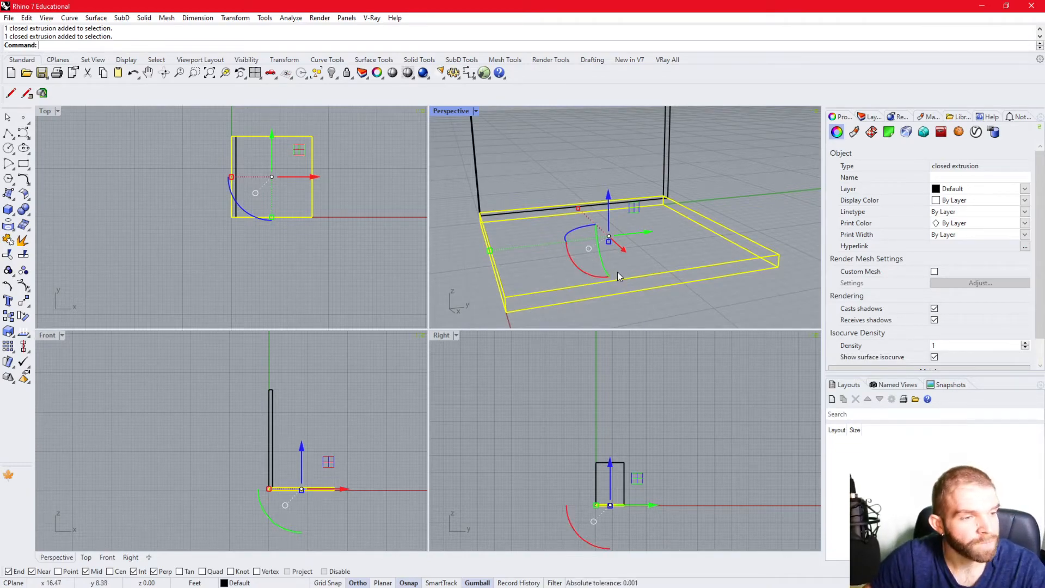
{"action": "right_click_drag", "start_coordinate": [618, 272], "coordinate": [647, 274]}
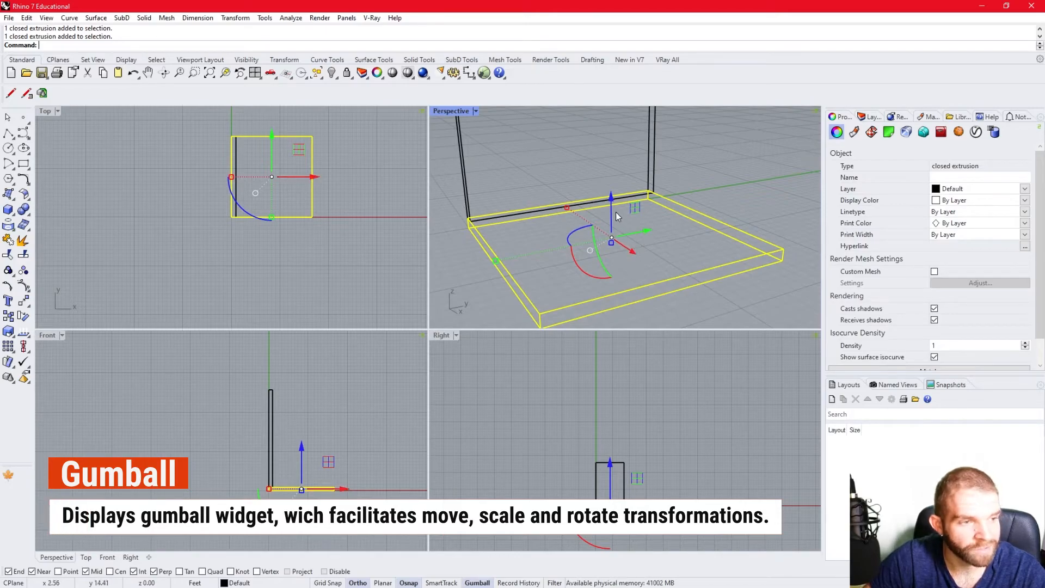
- Try moving the slab along the green axis and rotating it with the Gumball, undo both transformations, and clear the selection
{"action": "left_click_drag", "start_coordinate": [630, 233], "coordinate": [723, 252]}
{"action": "key", "text": "ctrl+z"}
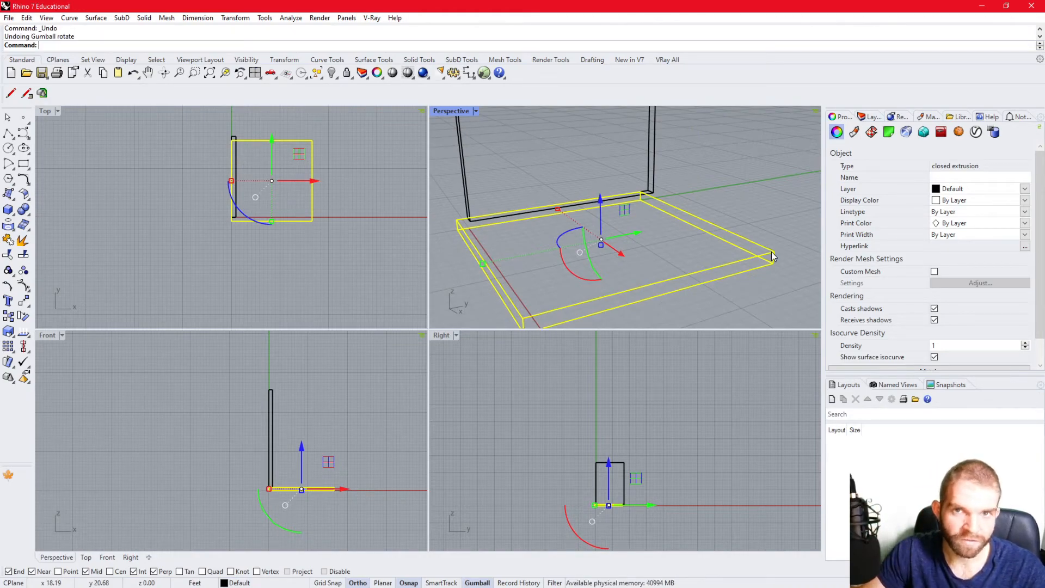
{"action": "key", "text": "ctrl+z"}
{"action": "left_click", "coordinate": [738, 146]}
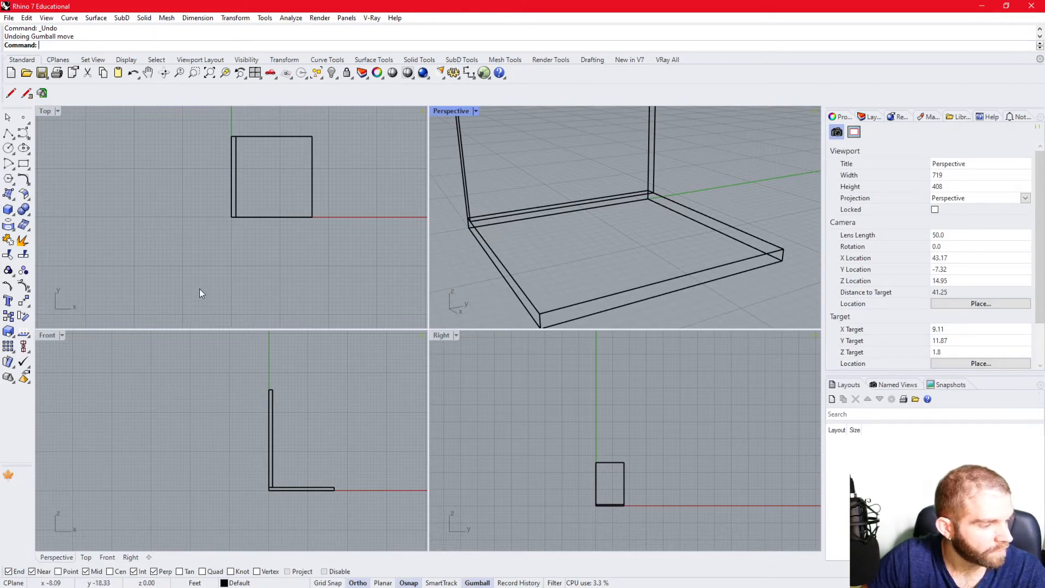
- Select the slab with Ortho off, try rotating it horizontally and scaling it along the green axis with the Gumball, and undo both
{"action": "left_click", "coordinate": [514, 292]}
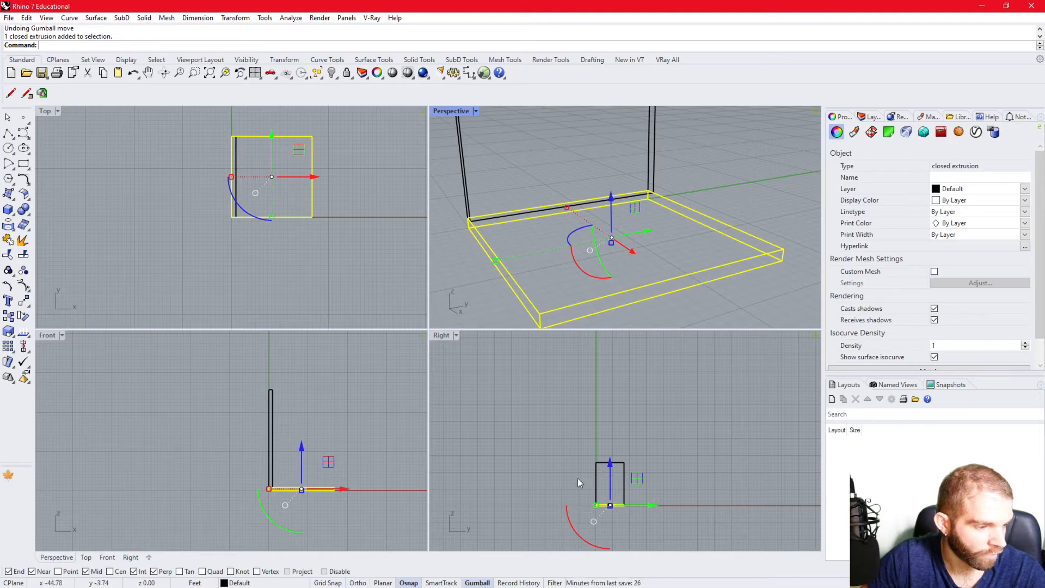
{"action": "left_click_drag", "start_coordinate": [570, 246], "coordinate": [607, 301]}
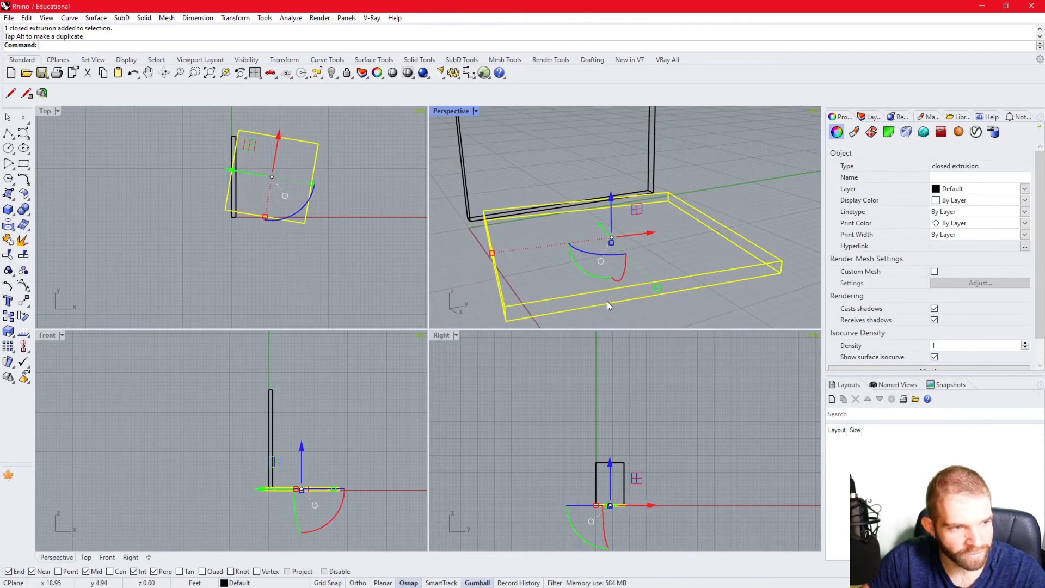
{"action": "key", "text": "ctrl+z"}
{"action": "left_click_drag", "start_coordinate": [493, 263], "coordinate": [599, 256]}
{"action": "key", "text": "ctrl+z"}
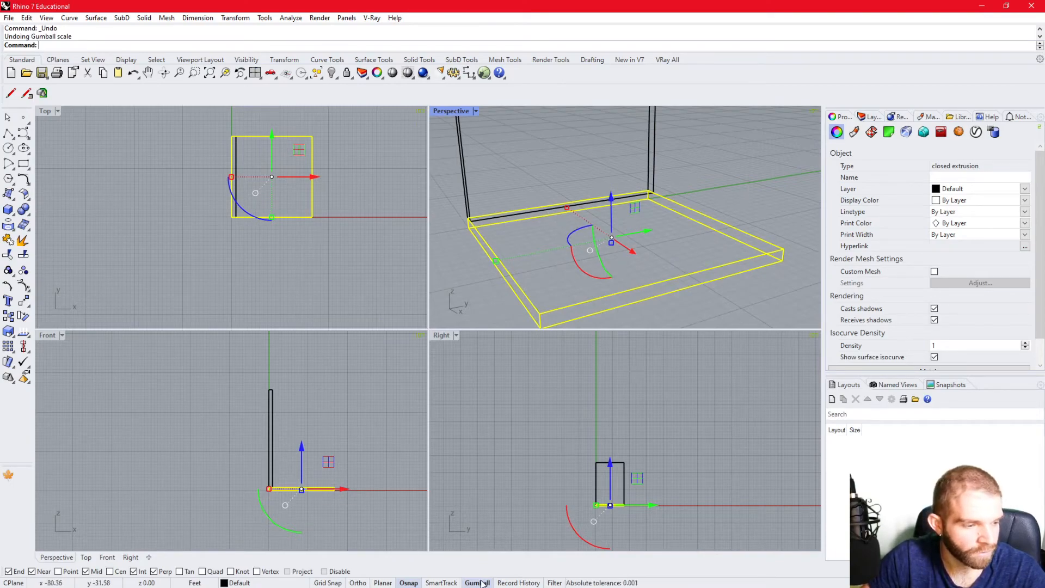
- Review the slab's Gumball options without changing any, and clear the selection
{"action": "left_click", "coordinate": [590, 251]}
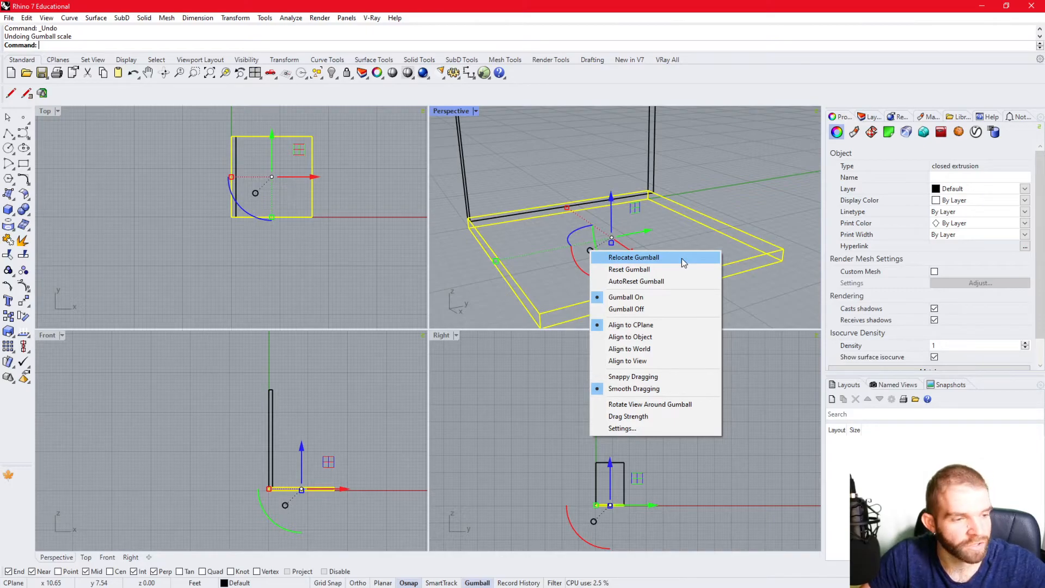
{"action": "left_click", "coordinate": [773, 180]}
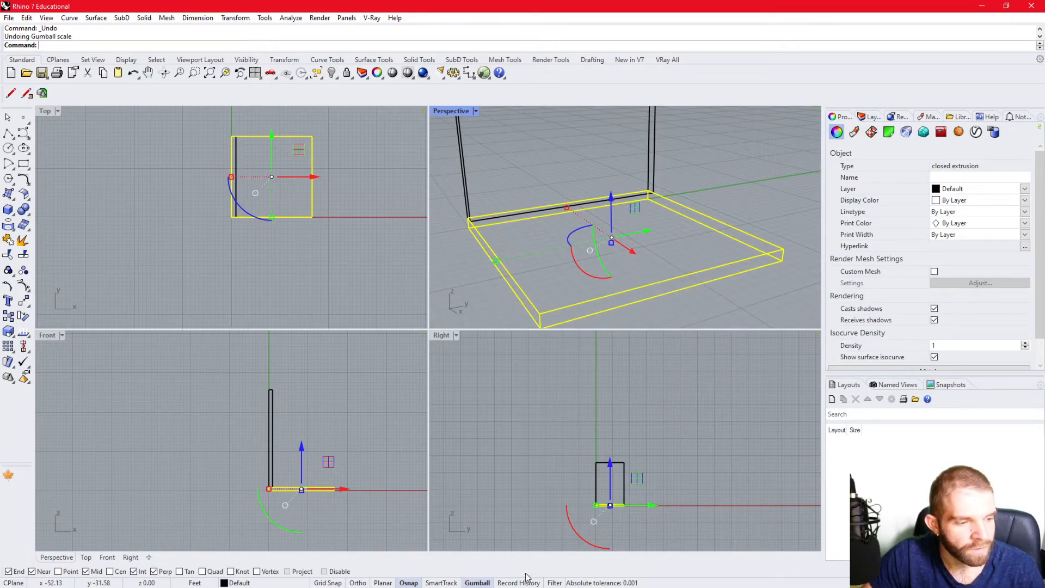
{"action": "left_click", "coordinate": [675, 324]}
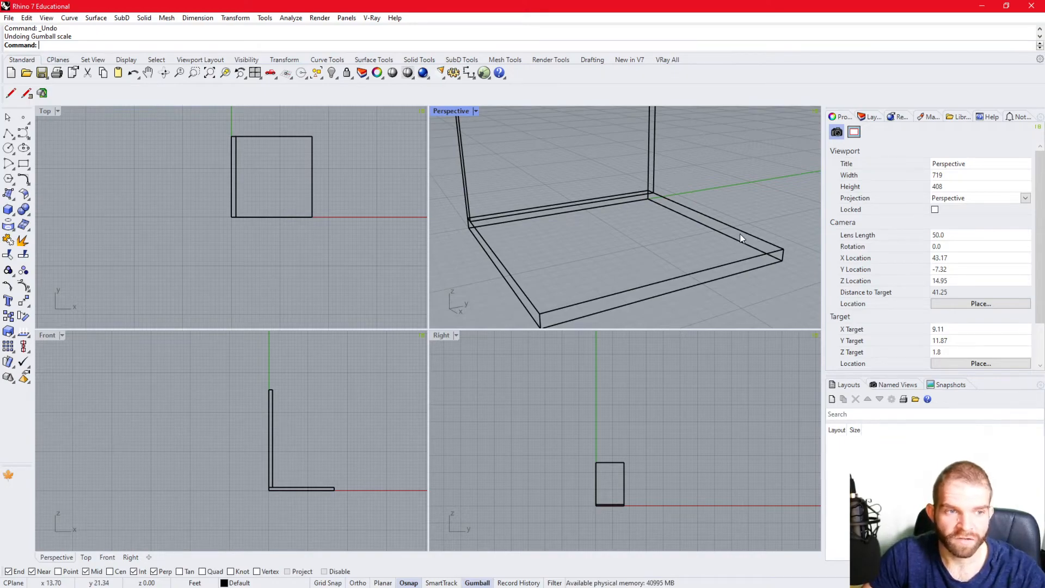
- Check the projection choices of the Perspective viewport and keep its projection as Perspective
{"action": "scroll", "coordinate": [643, 205], "scroll_direction": "down", "scroll_amount": 7}
{"action": "right_click_drag", "start_coordinate": [643, 204], "coordinate": [670, 248]}
{"action": "scroll", "coordinate": [662, 249], "scroll_direction": "down", "scroll_amount": 8}
{"action": "scroll", "coordinate": [662, 250], "scroll_direction": "up", "scroll_amount": 6}
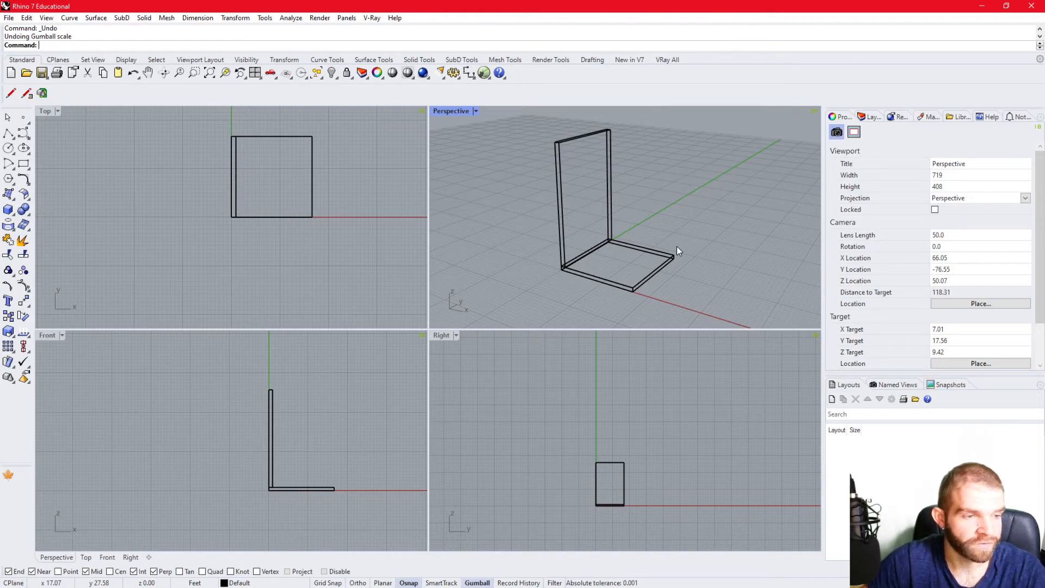
{"action": "right_click_drag", "start_coordinate": [721, 177], "coordinate": [801, 209]}
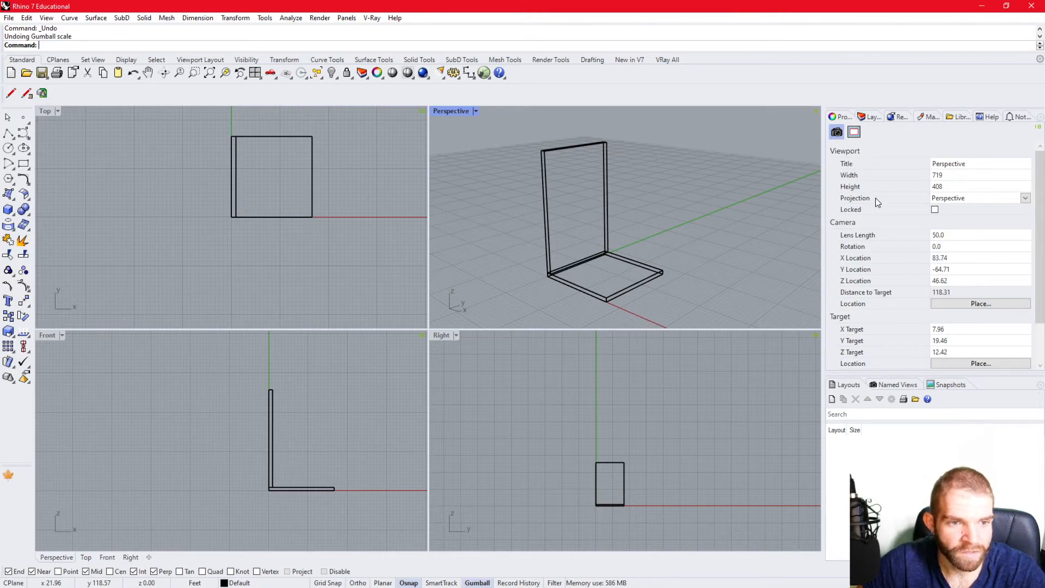
{"action": "left_click", "coordinate": [974, 199]}
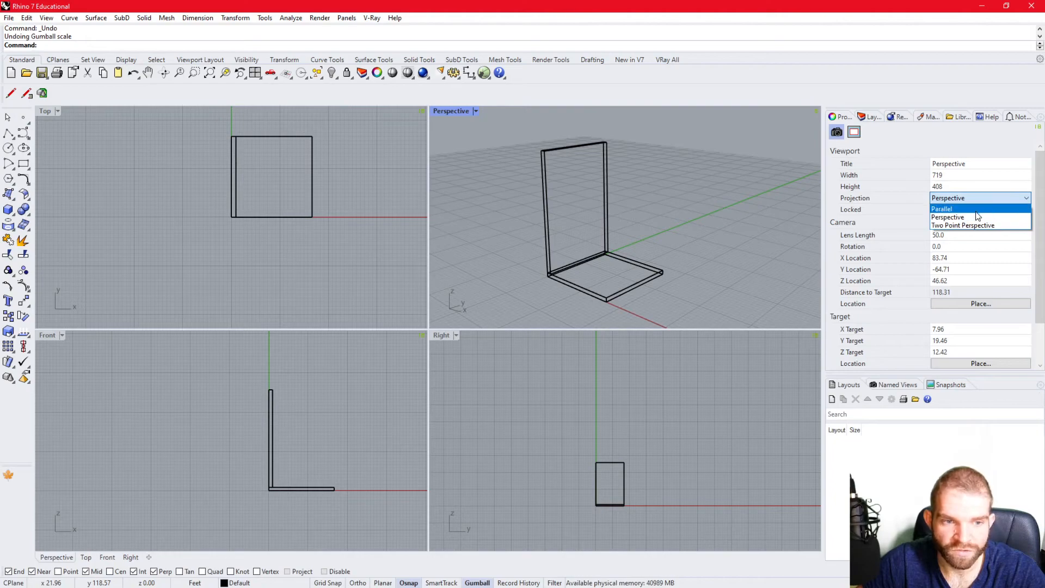
{"action": "left_click", "coordinate": [953, 217]}
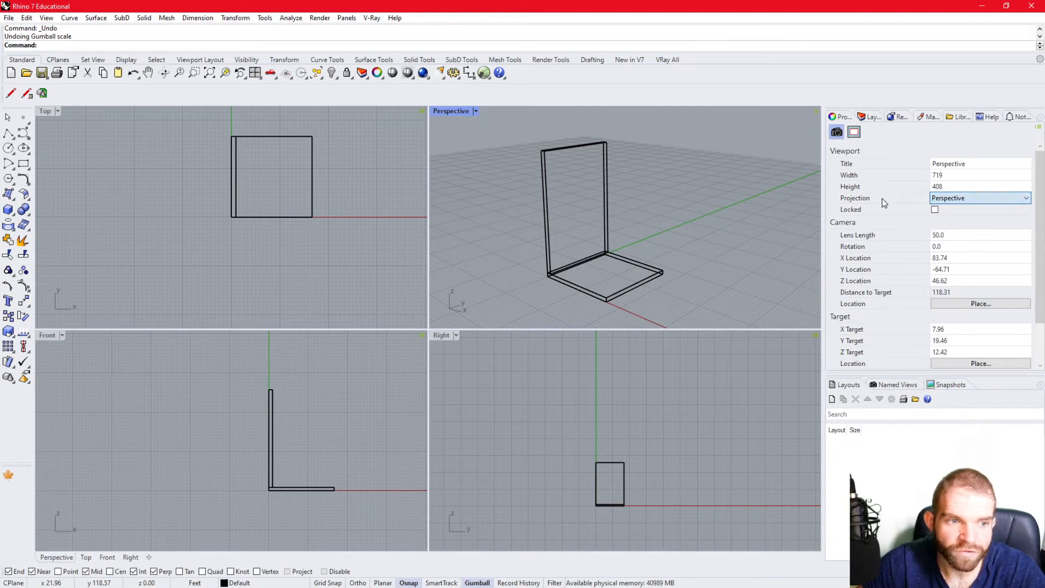
- Set the Perspective viewport's camera lens length to 24 and check the wider view of the slab and wall
{"action": "left_click", "coordinate": [958, 236]}
{"action": "type", "text": "24"}
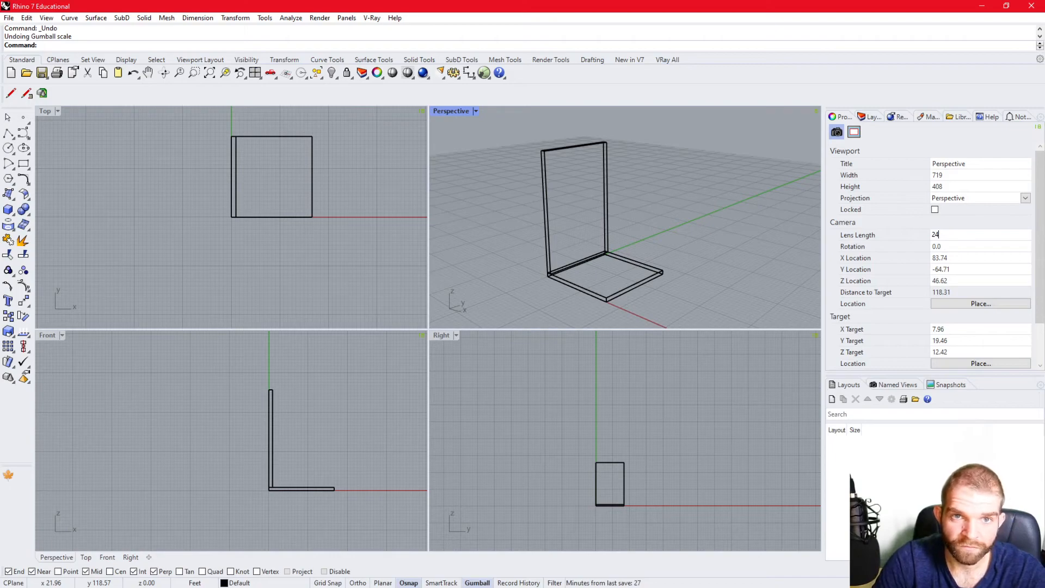
{"action": "key", "text": "Return"}
{"action": "scroll", "coordinate": [632, 242], "scroll_direction": "up", "scroll_amount": 10}
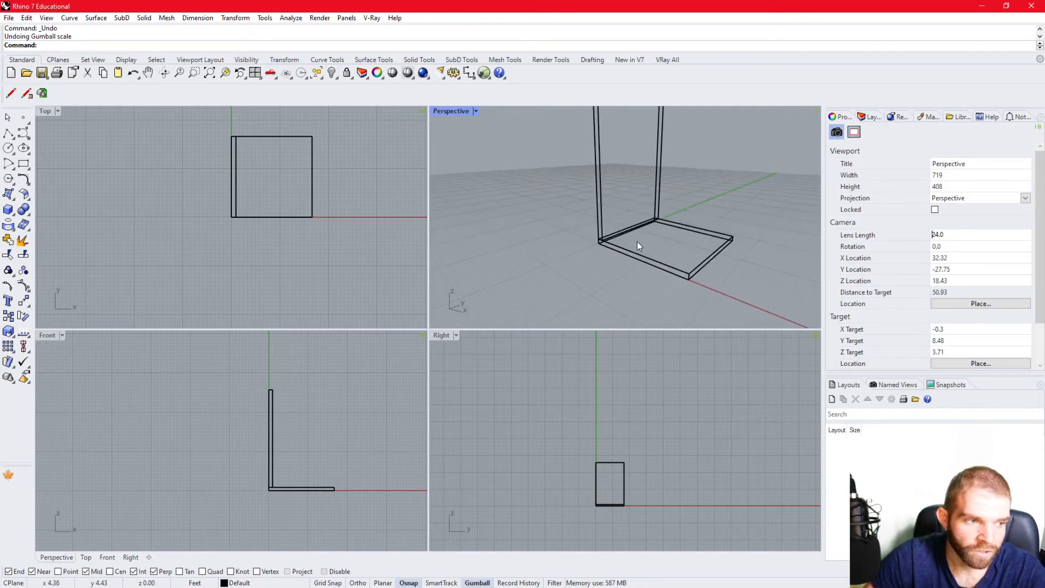
{"action": "scroll", "coordinate": [636, 231], "scroll_direction": "down", "scroll_amount": 8}
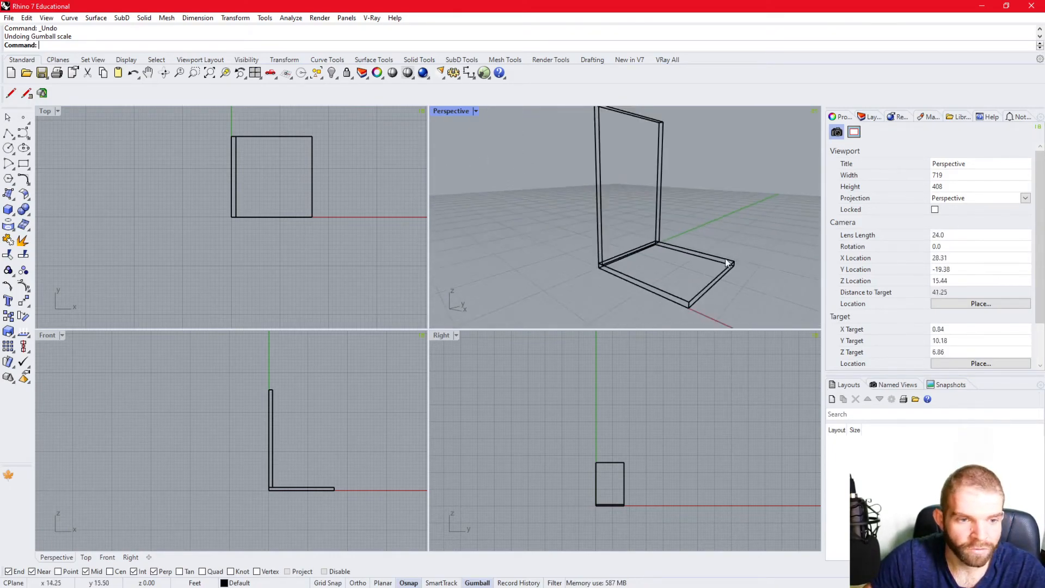
- Set the Perspective viewport's camera lens length to 80 and check the slab and wall from several sides
{"action": "double_click", "coordinate": [971, 239]}
{"action": "type", "text": "80"}
{"action": "key", "text": "Return"}
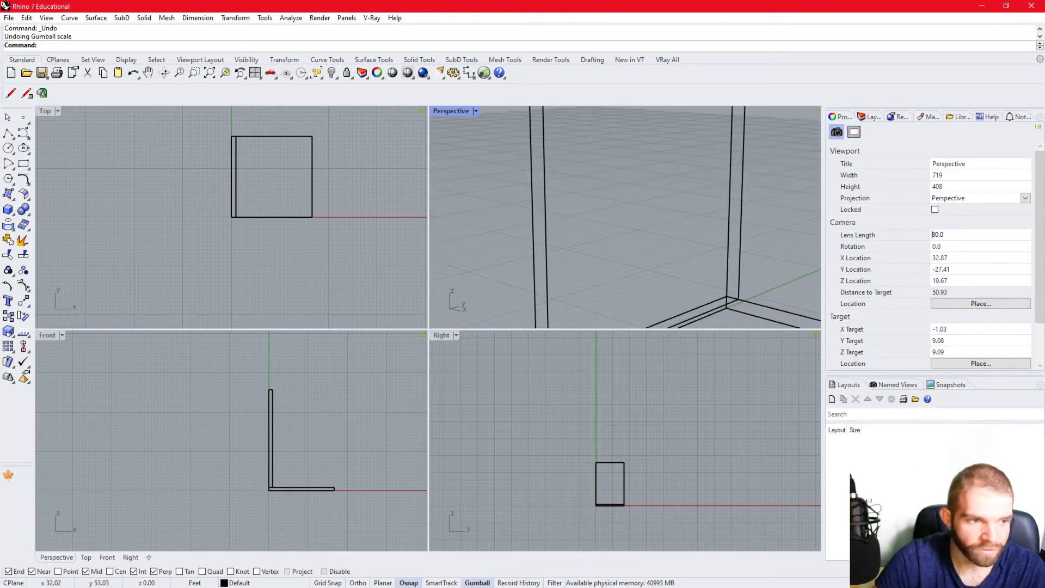
{"action": "scroll", "coordinate": [630, 219], "scroll_direction": "down", "scroll_amount": 20}
{"action": "right_click_drag", "start_coordinate": [653, 219], "coordinate": [649, 244]}
{"action": "scroll", "coordinate": [651, 228], "scroll_direction": "up", "scroll_amount": 10}
{"action": "scroll", "coordinate": [648, 218], "scroll_direction": "down", "scroll_amount": 2}
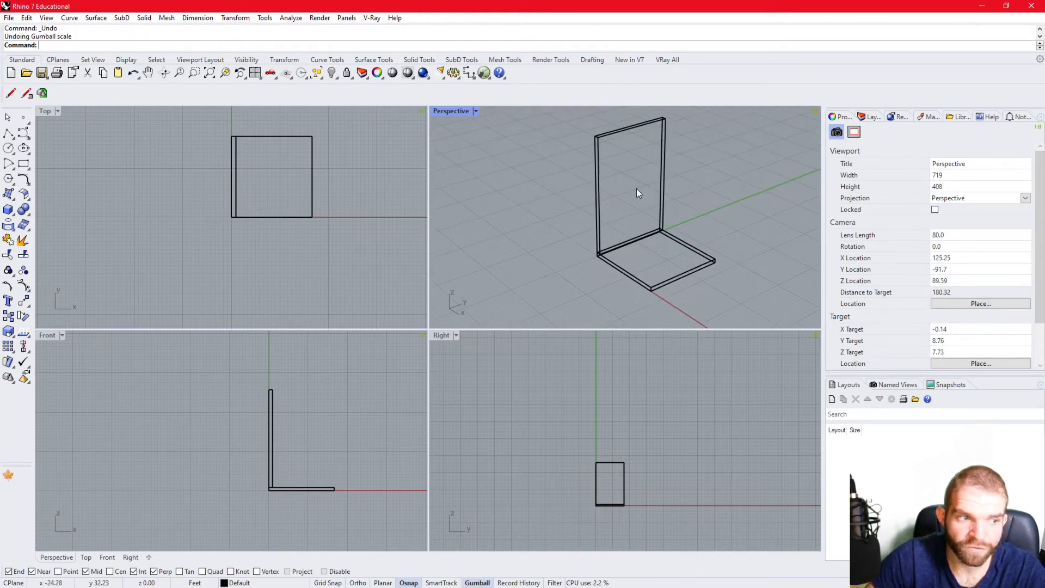
{"action": "right_click_drag", "start_coordinate": [701, 228], "coordinate": [652, 252]}
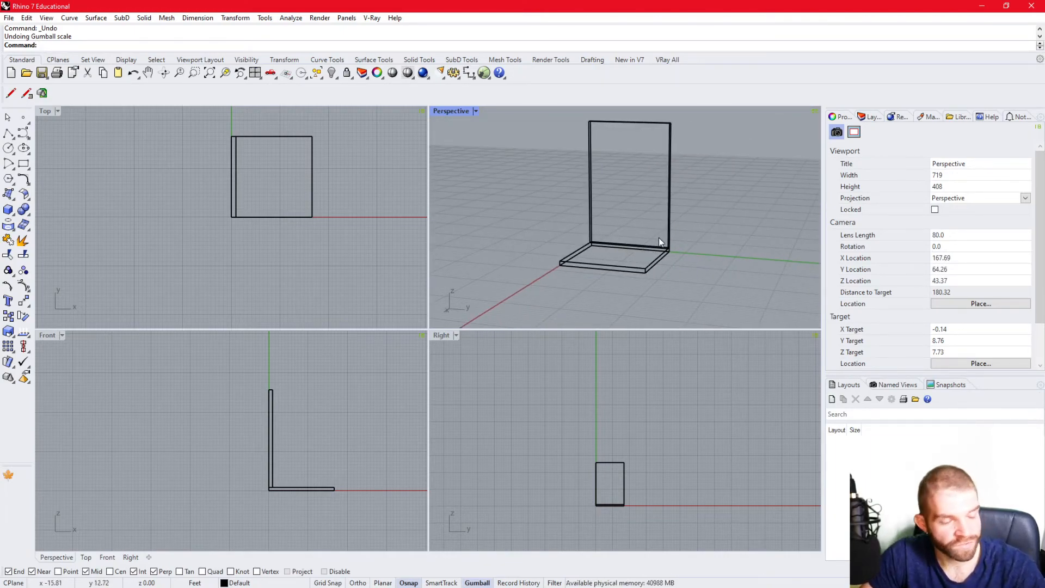
- Select the upright wall and inspect the layer assignment in its object properties without changing it
{"action": "left_click", "coordinate": [670, 211]}
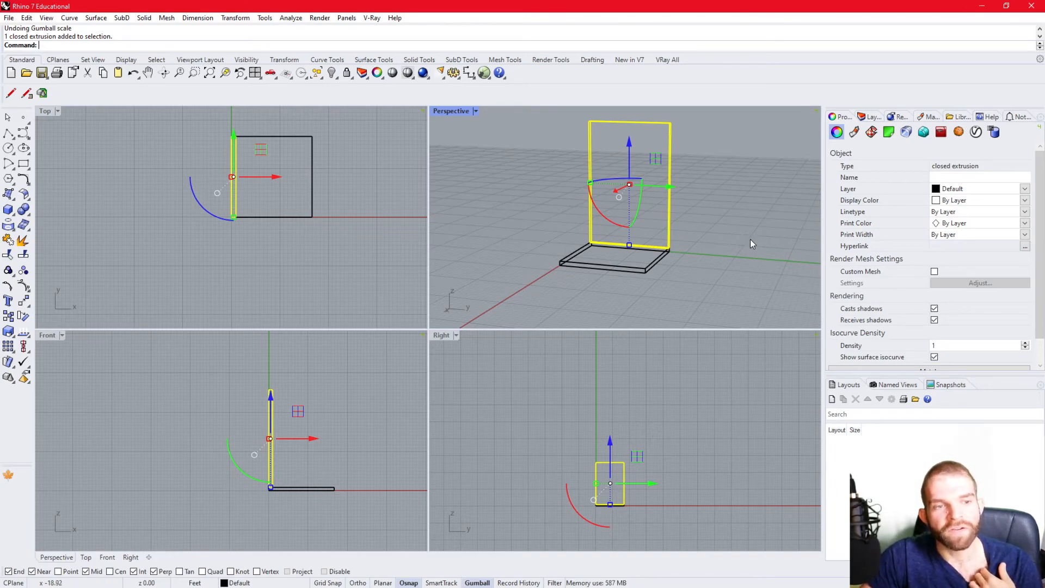
{"action": "left_click", "coordinate": [955, 189]}
{"action": "left_click", "coordinate": [955, 189]}
{"action": "left_click", "coordinate": [955, 189]}
{"action": "left_click", "coordinate": [956, 189]}
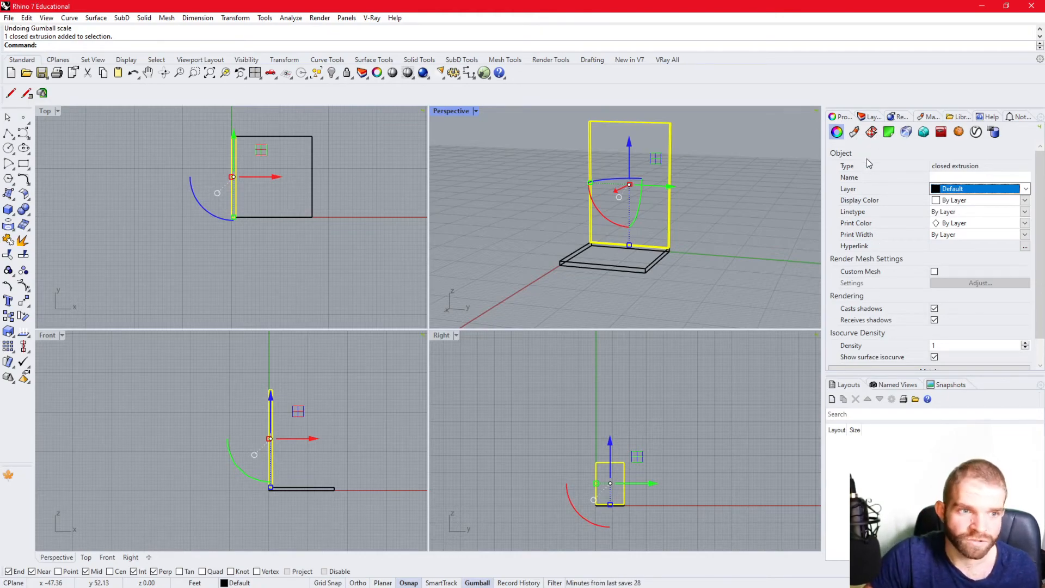
{"action": "left_click", "coordinate": [845, 93]}
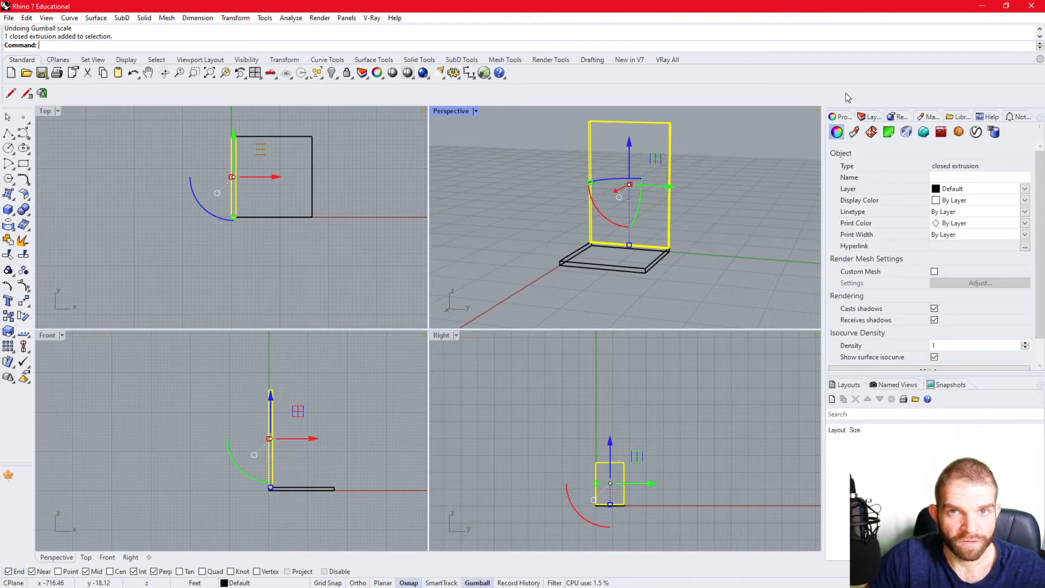
- Display the Layers panel, float it over the viewports, and dock it back directly after Properties
{"action": "left_click", "coordinate": [869, 117]}
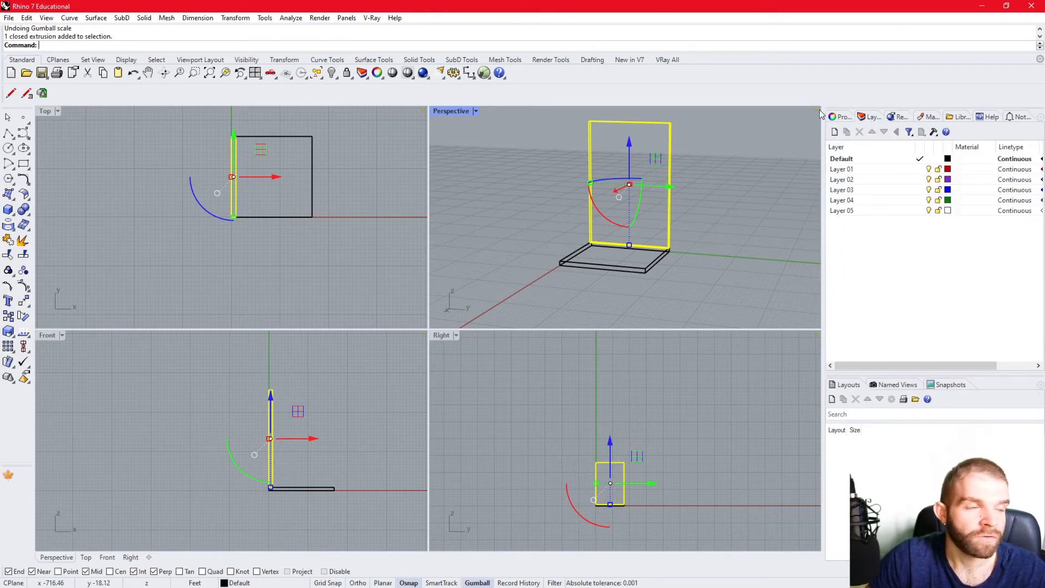
{"action": "left_click", "coordinate": [347, 18]}
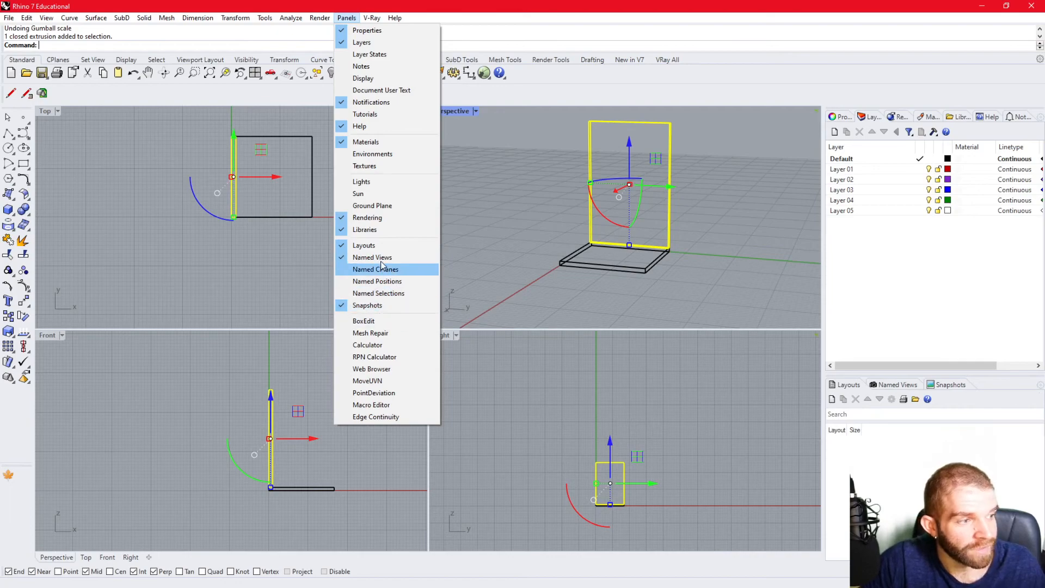
{"action": "left_click_drag", "start_coordinate": [867, 119], "coordinate": [476, 229]}
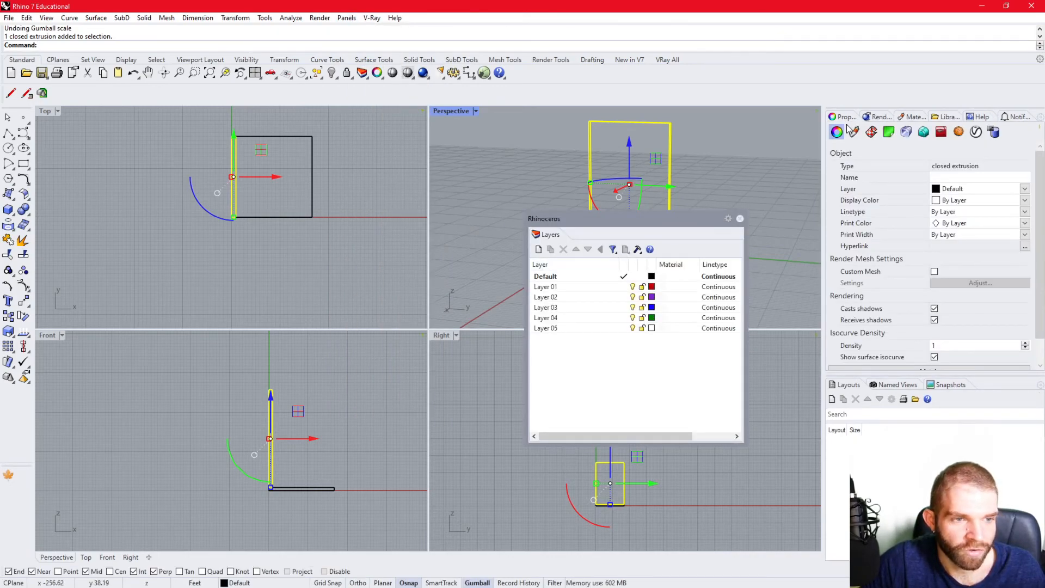
{"action": "left_click_drag", "start_coordinate": [591, 219], "coordinate": [599, 181]}
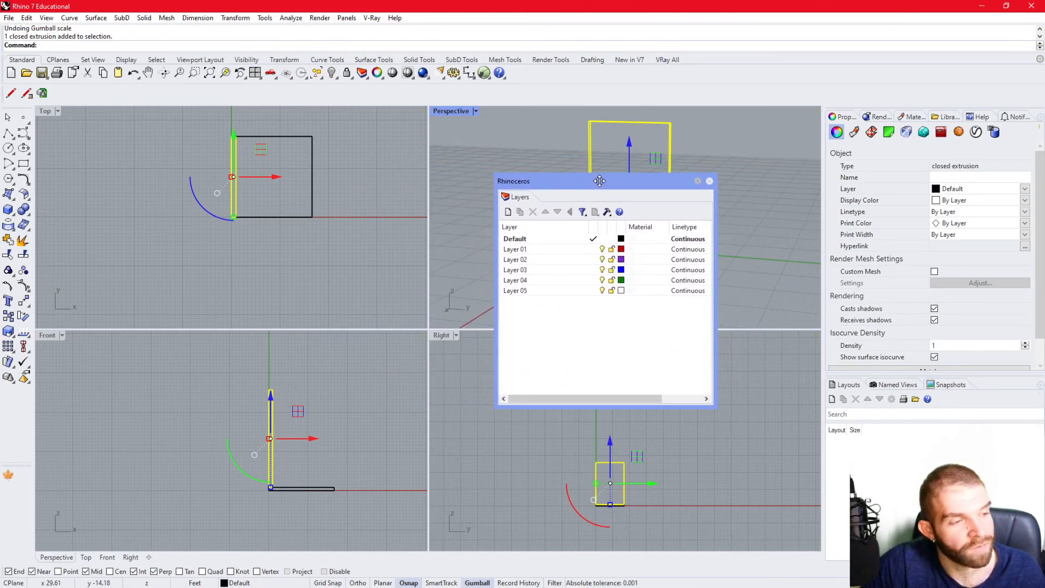
{"action": "left_click_drag", "start_coordinate": [507, 200], "coordinate": [862, 125]}
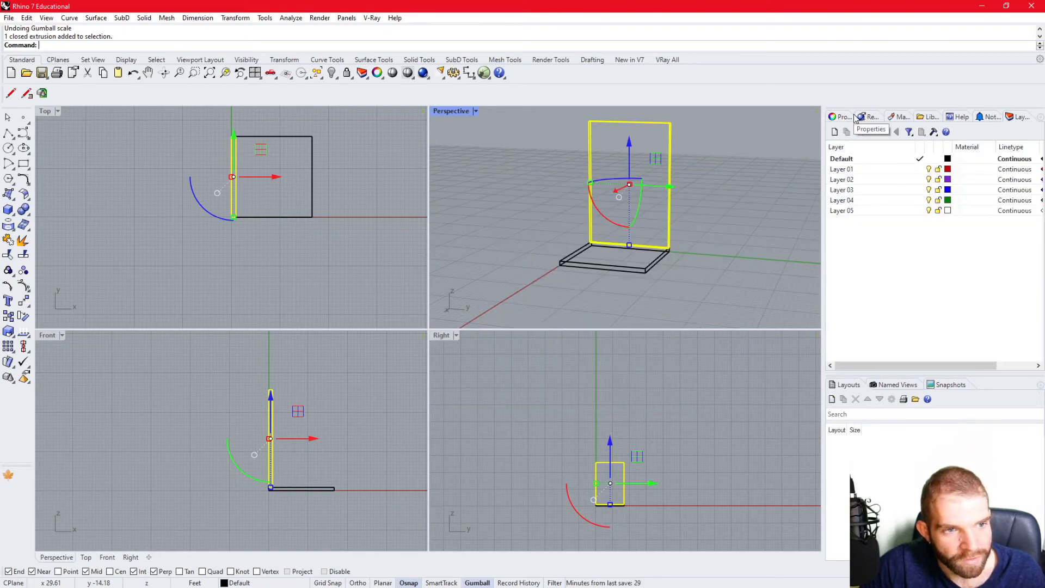
{"action": "left_click_drag", "start_coordinate": [1020, 117], "coordinate": [871, 120]}
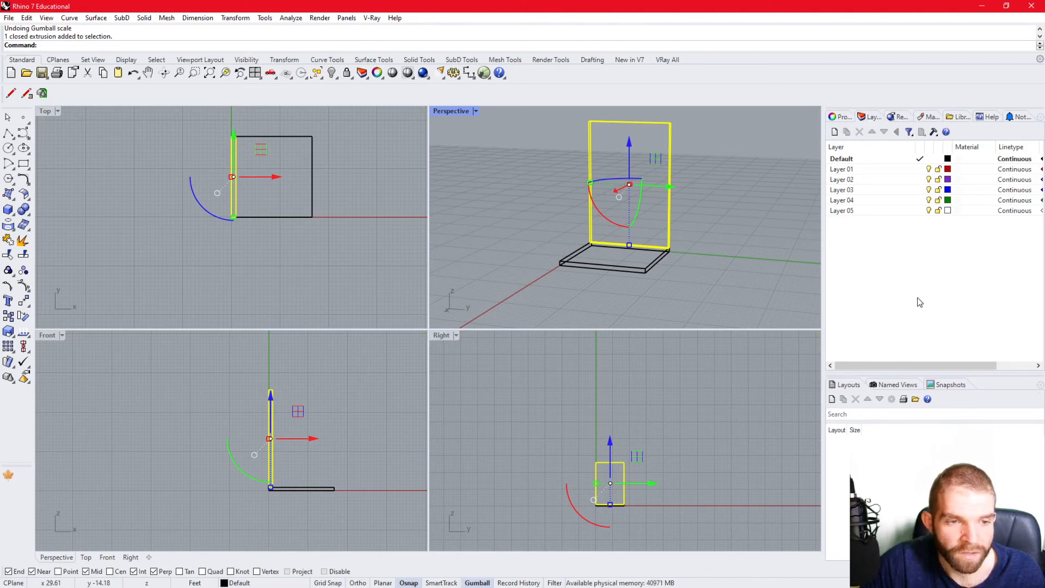
- Narrow the layer name column in the layer list and clear the selection of the upright wall
{"action": "left_click_drag", "start_coordinate": [916, 147], "coordinate": [874, 147]}
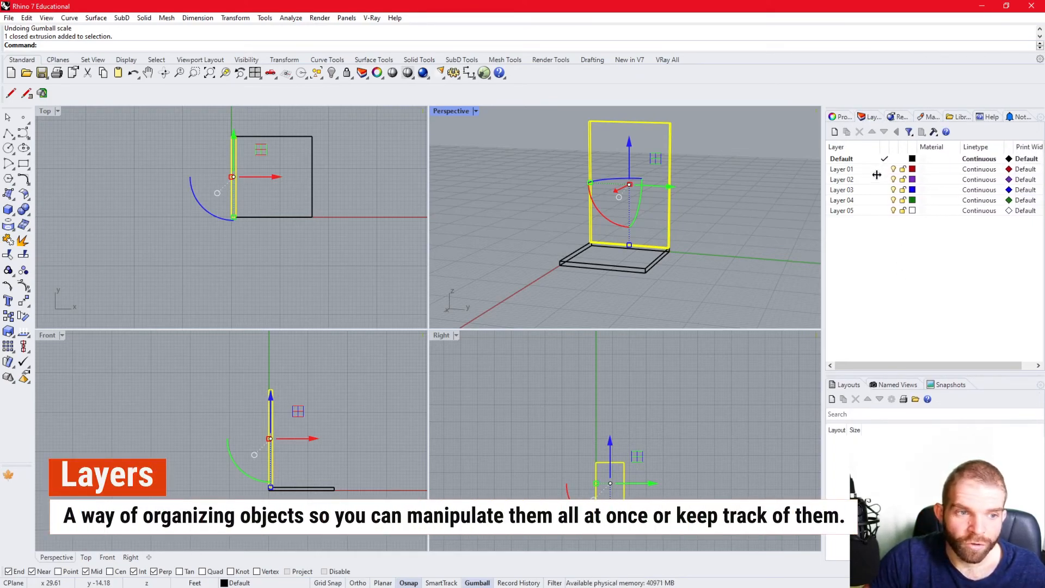
{"action": "left_click", "coordinate": [720, 321]}
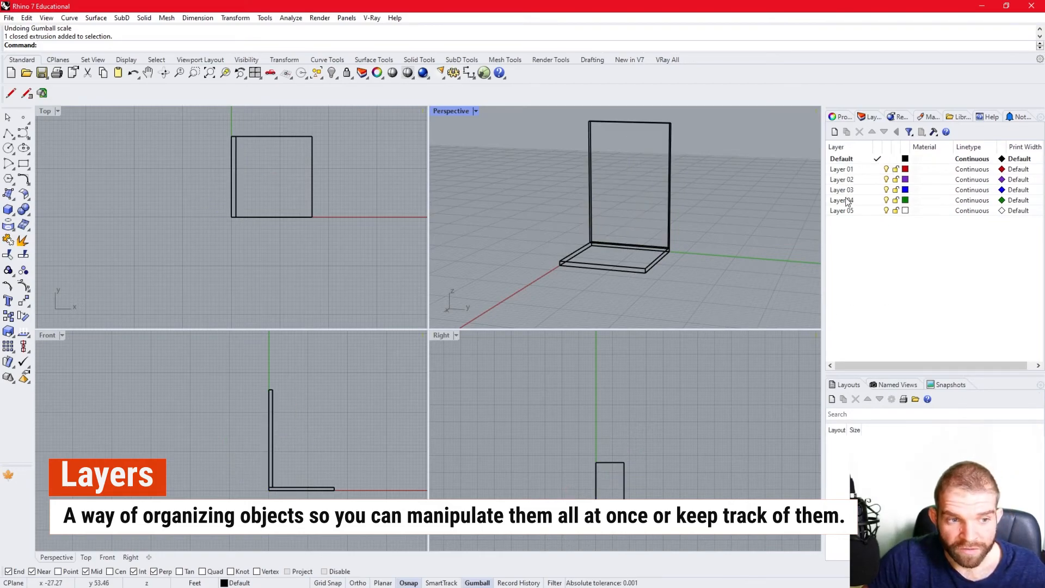
{"action": "left_click", "coordinate": [843, 171]}
{"action": "left_click", "coordinate": [841, 171]}
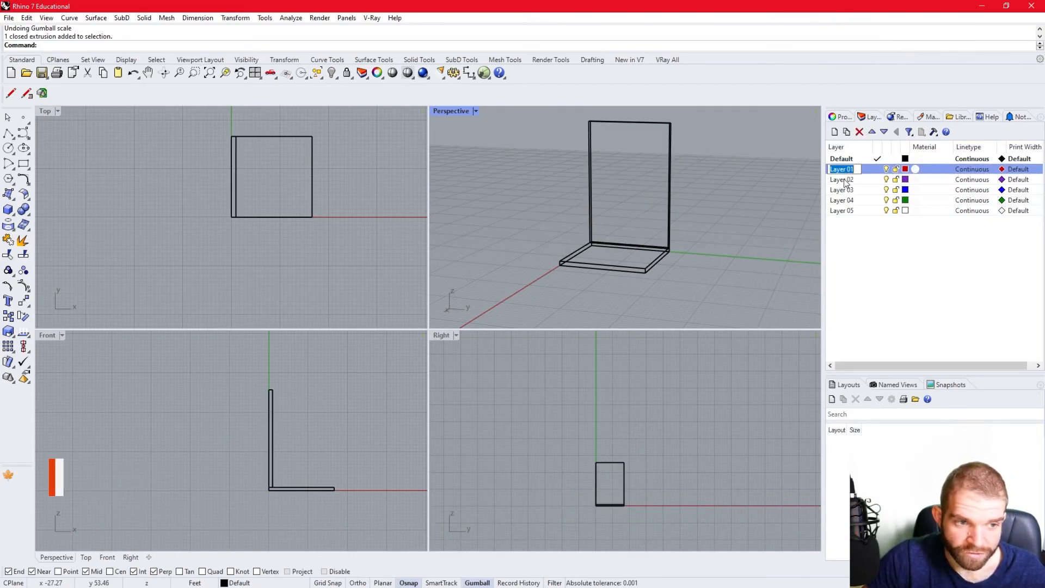
{"action": "left_click", "coordinate": [843, 179]}
- Make Layer 01 the current layer and lock the Default layer
{"action": "left_click", "coordinate": [877, 160]}
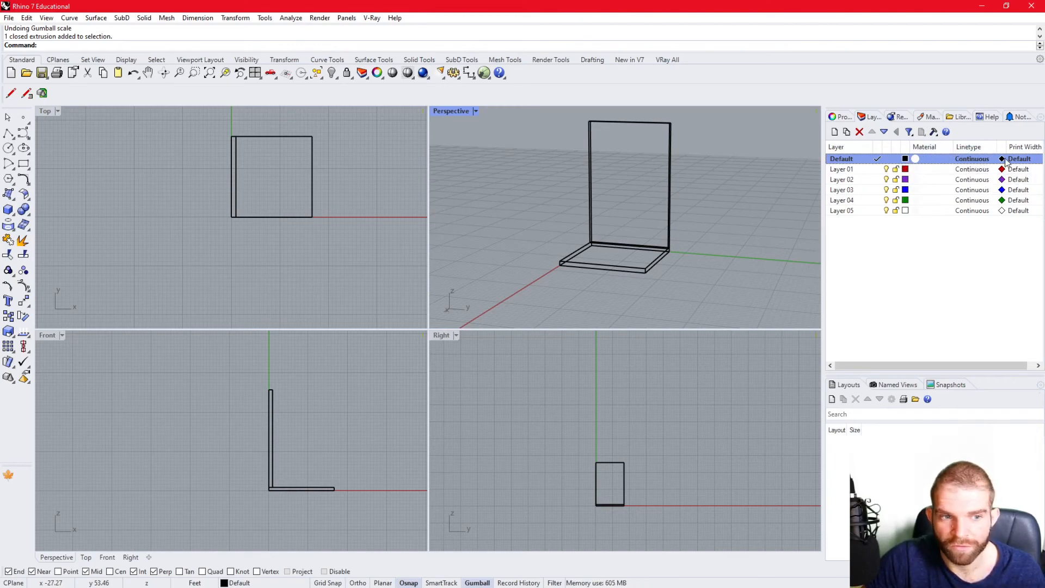
{"action": "left_click", "coordinate": [877, 168]}
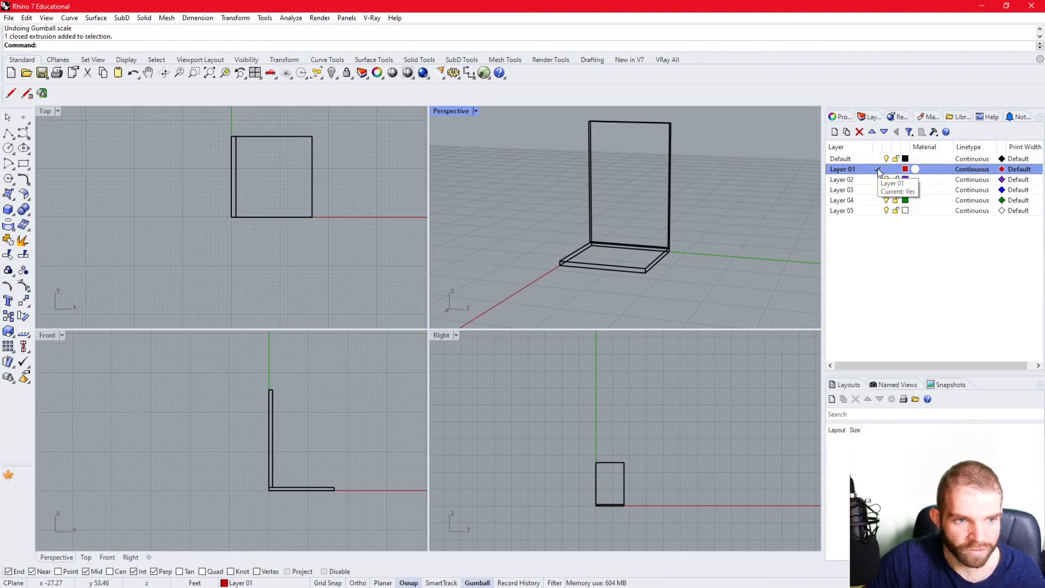
{"action": "left_click", "coordinate": [896, 160]}
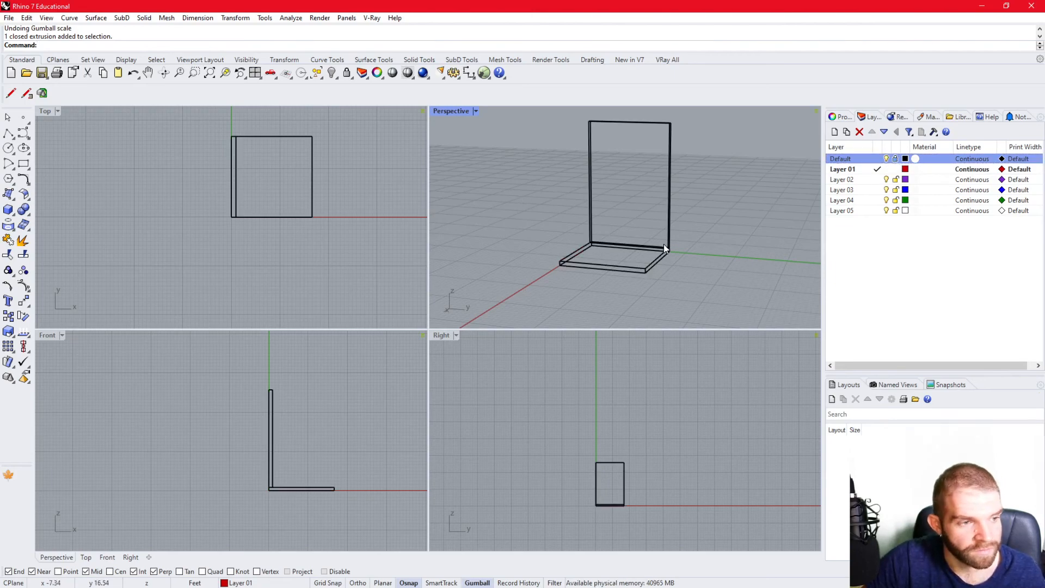
- Draw a box wall on top of the slab along the edge opposite the existing wall, matching that wall's top height
{"action": "left_click", "coordinate": [9, 209]}
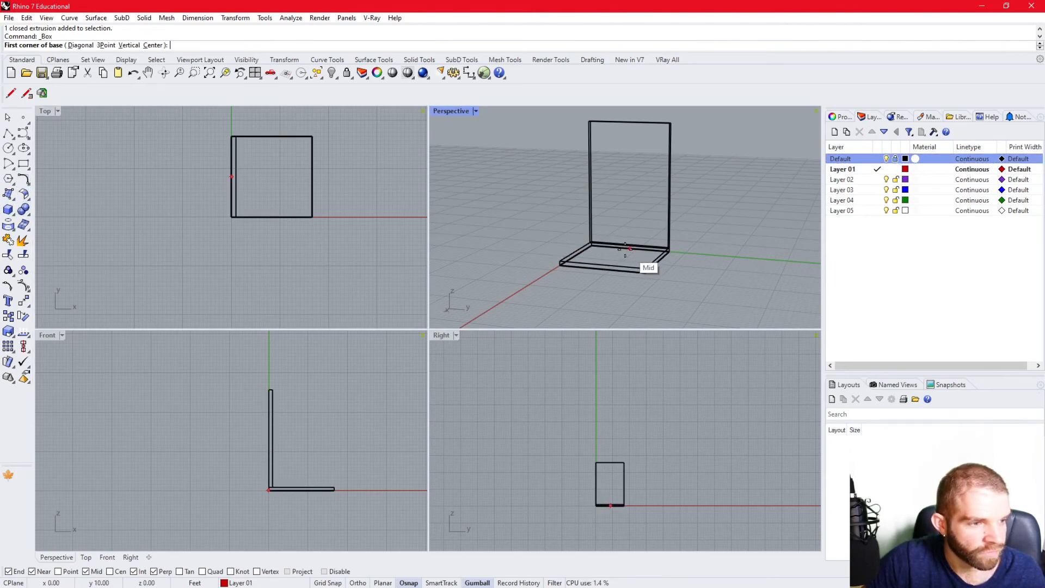
{"action": "left_click", "coordinate": [560, 261]}
{"action": "right_click_drag", "start_coordinate": [652, 254], "coordinate": [534, 272]}
{"action": "scroll", "coordinate": [534, 271], "scroll_direction": "up", "scroll_amount": 4}
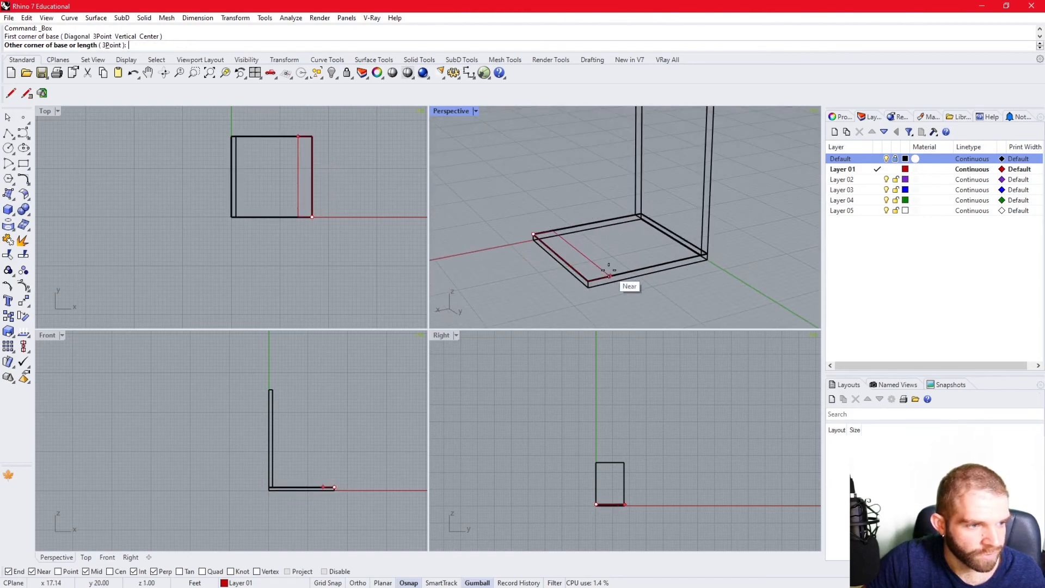
{"action": "left_click", "coordinate": [605, 272]}
{"action": "scroll", "coordinate": [605, 271], "scroll_direction": "down", "scroll_amount": 6}
{"action": "left_click", "coordinate": [659, 164]}
{"action": "right_click_drag", "start_coordinate": [624, 256], "coordinate": [608, 239]}
- Set the Perspective viewport to Shaded display and maximize it to show the slab and both walls
{"action": "left_click", "coordinate": [474, 109]}
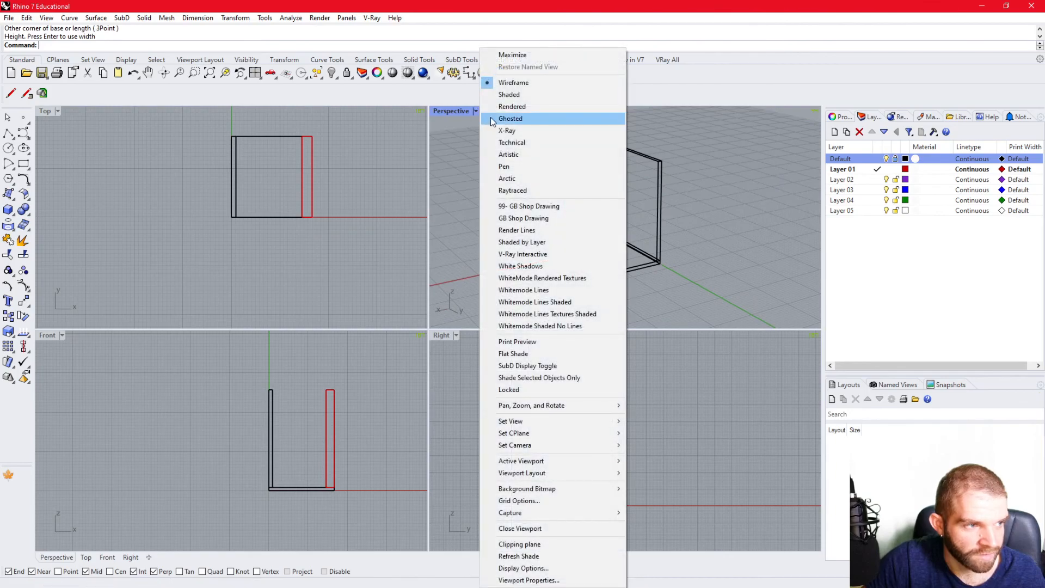
{"action": "left_click", "coordinate": [537, 94]}
{"action": "right_click_drag", "start_coordinate": [717, 217], "coordinate": [724, 246]}
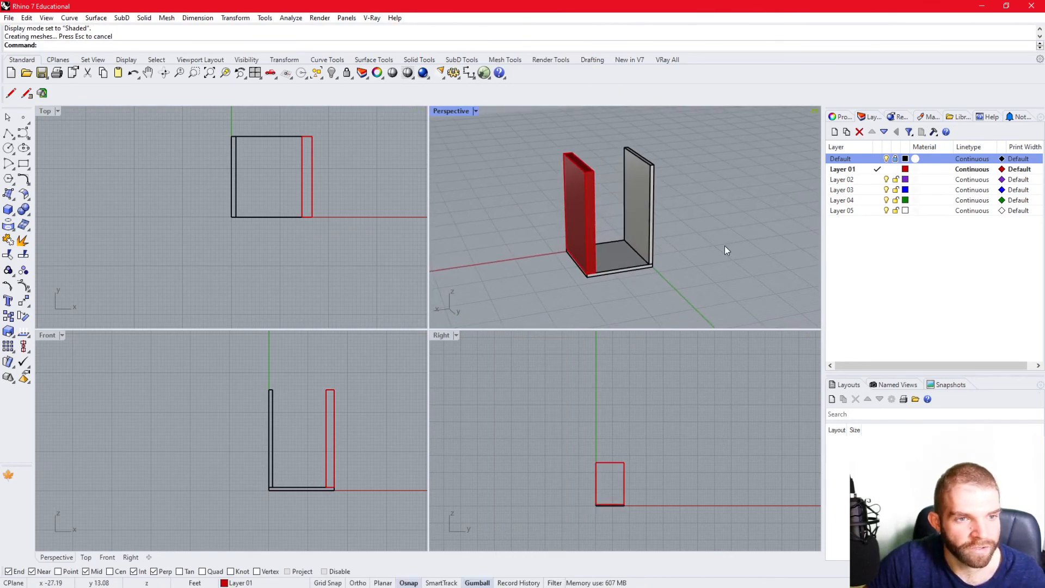
{"action": "key", "text": "ctrl+m"}
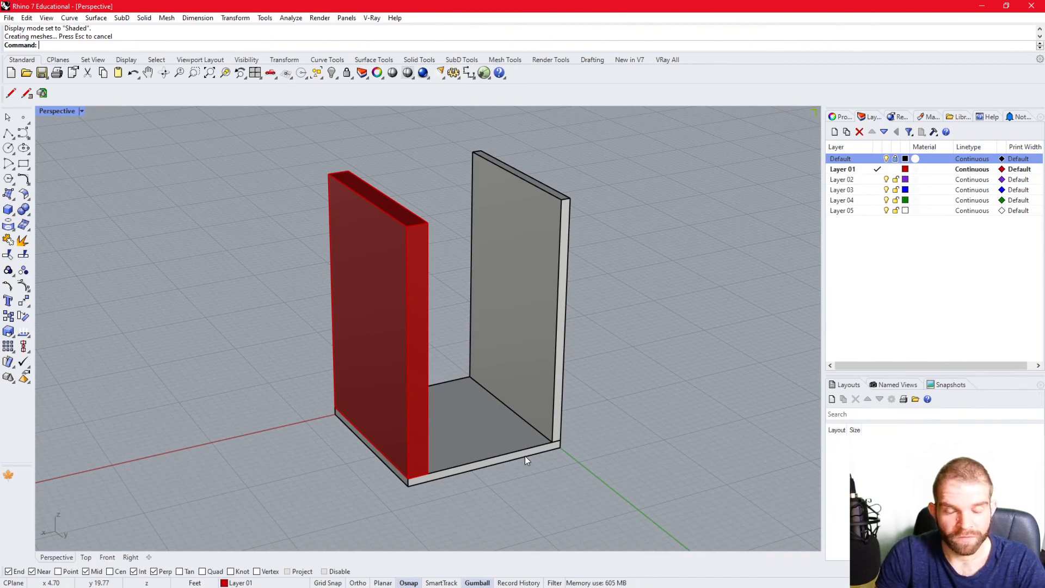